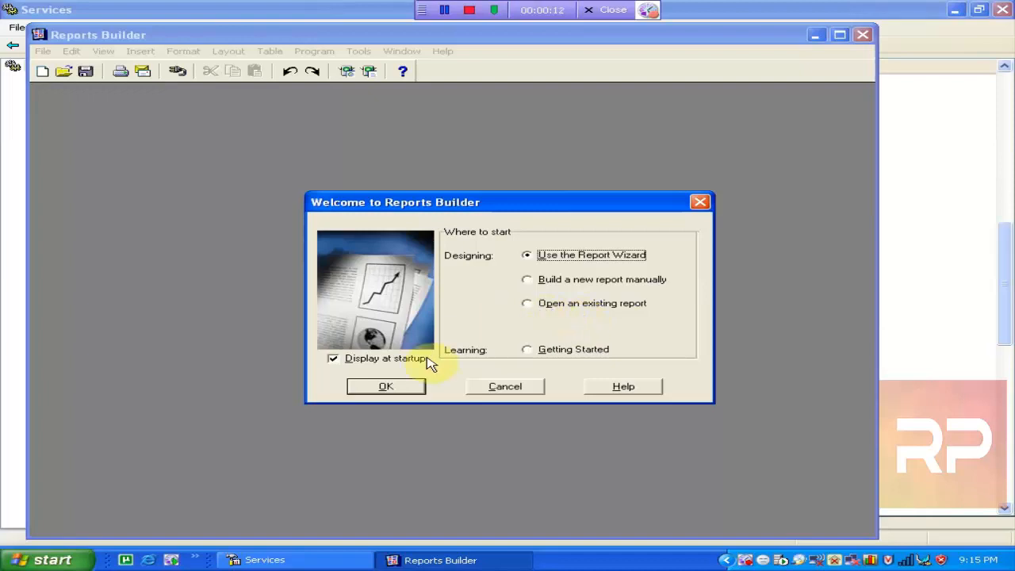
Skip the welcome wizard and log in to database db9i with the user name and password.
{"action": "left_click", "coordinate": [505, 387]}
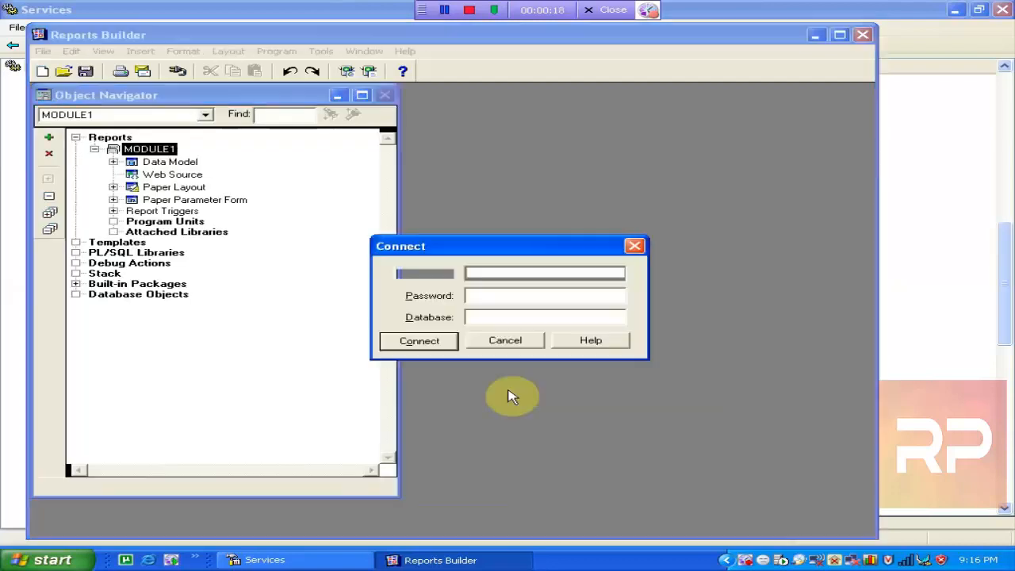
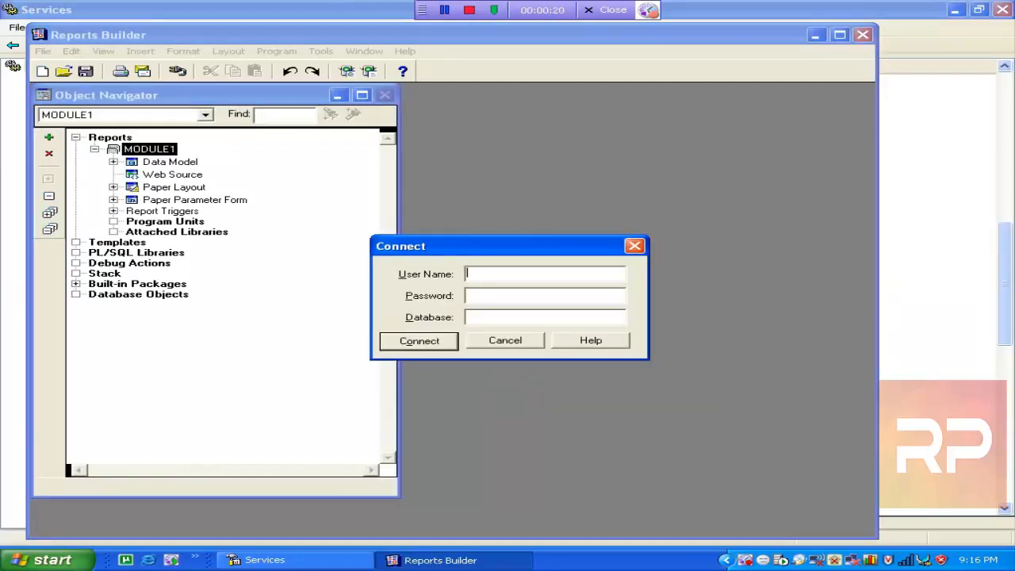
{"action": "key", "text": "Tab"}
{"action": "key", "text": "Return"}
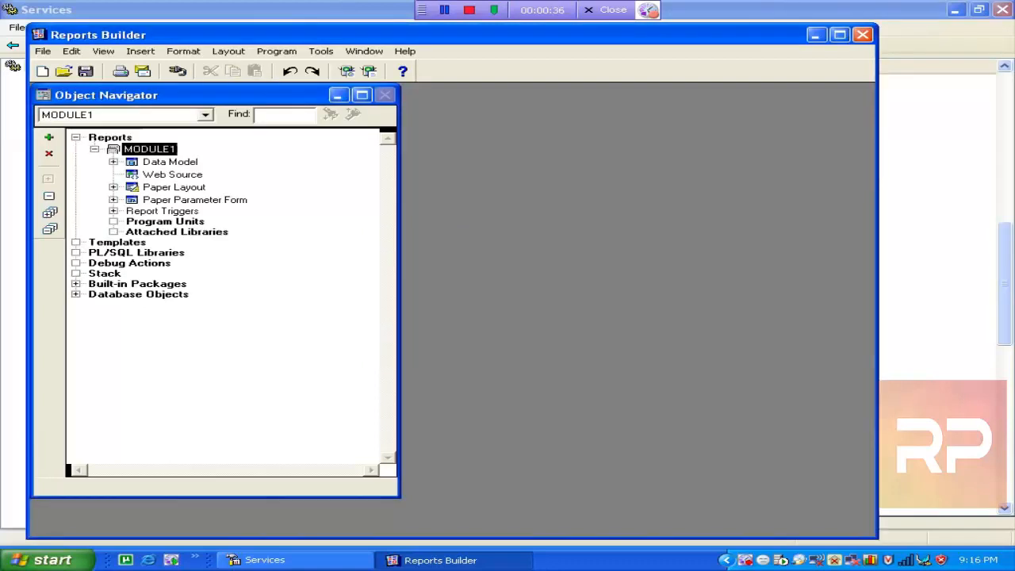
Open the tabular_manual report file from the reports folder.
{"action": "left_click", "coordinate": [65, 73]}
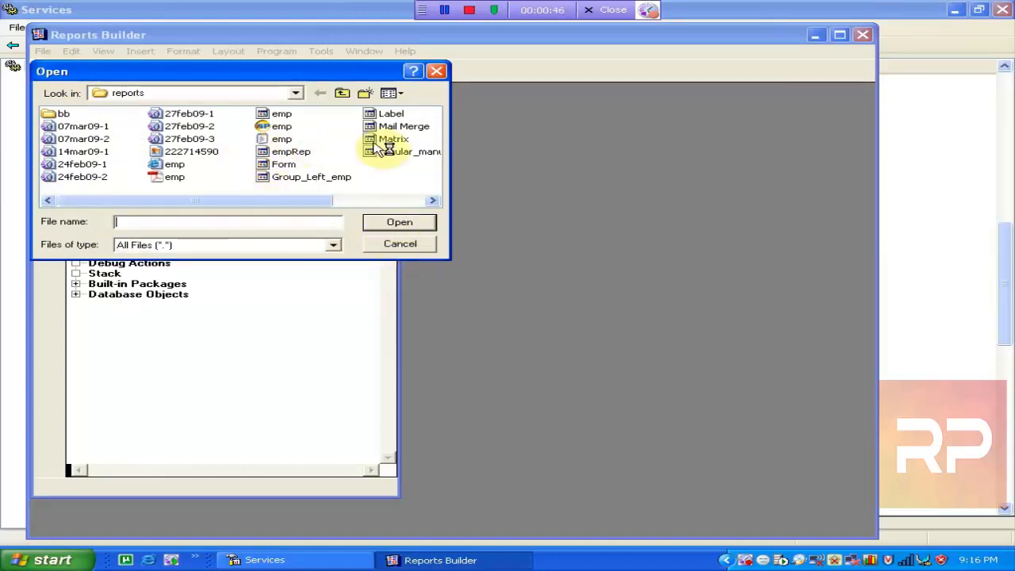
{"action": "left_click_drag", "start_coordinate": [309, 205], "coordinate": [385, 208]}
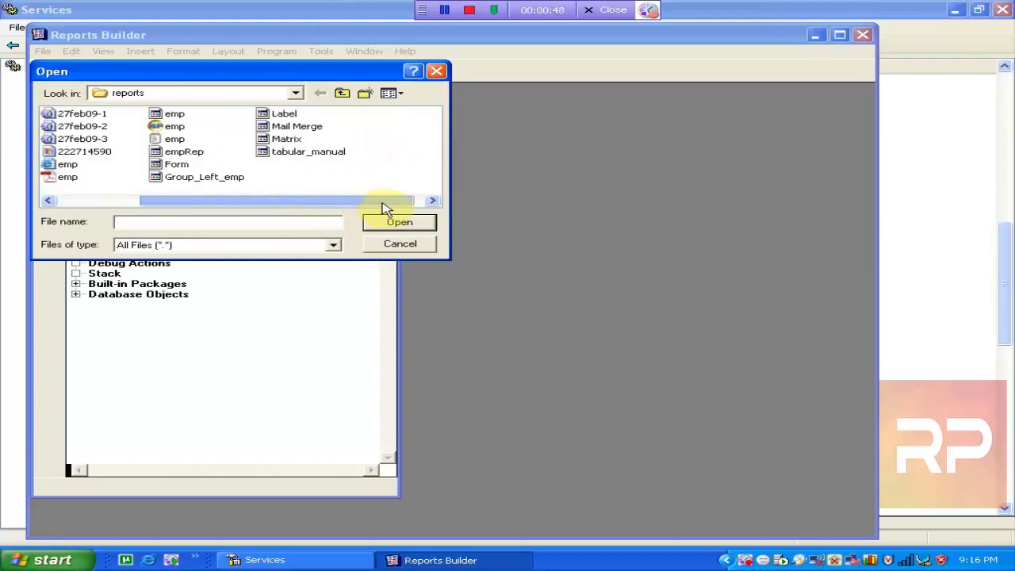
{"action": "double_click", "coordinate": [307, 153]}
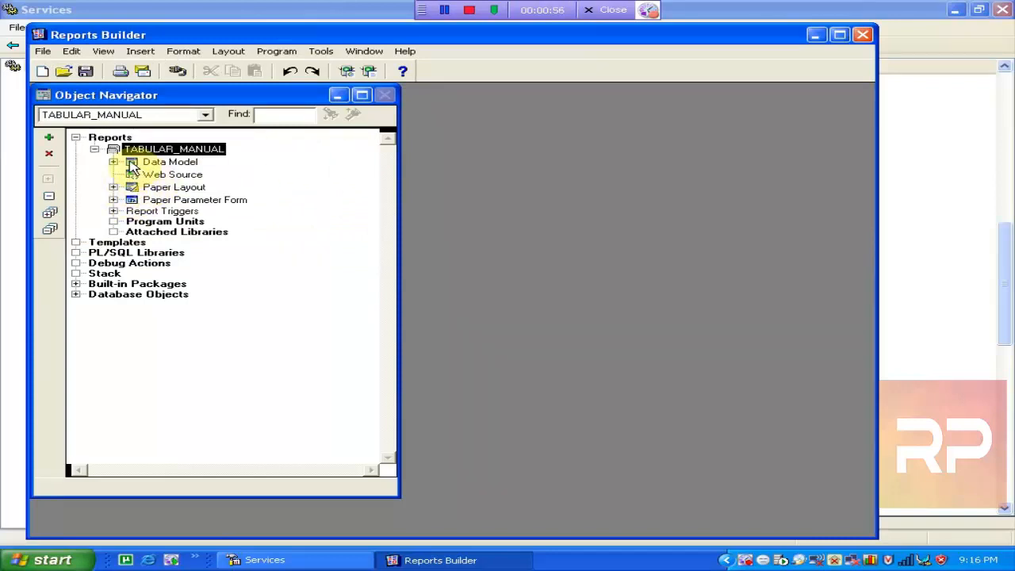
Open the tabular_manual Data Model and maximize the editor and the Reports Builder window.
{"action": "double_click", "coordinate": [131, 163]}
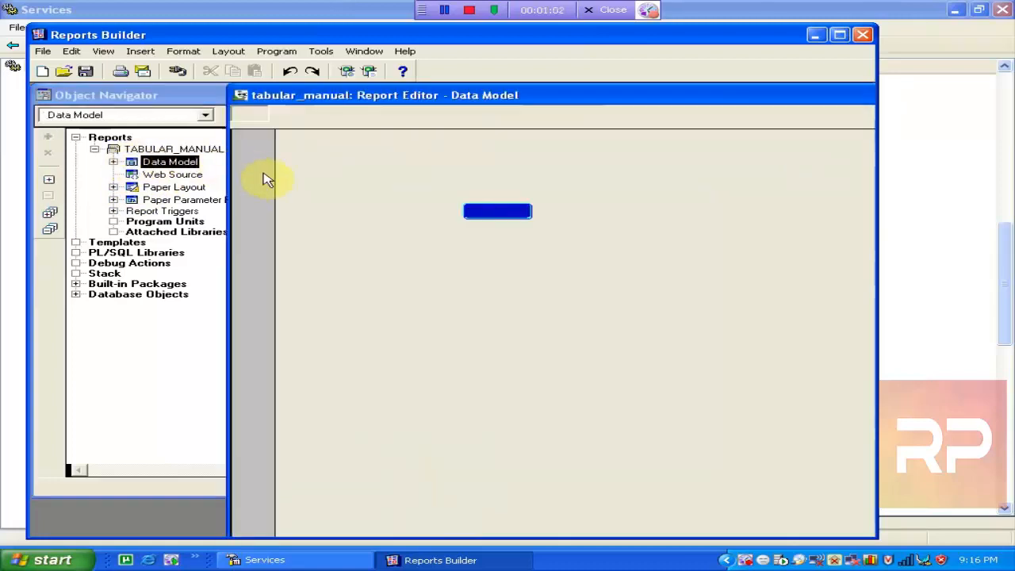
{"action": "left_click", "coordinate": [499, 212]}
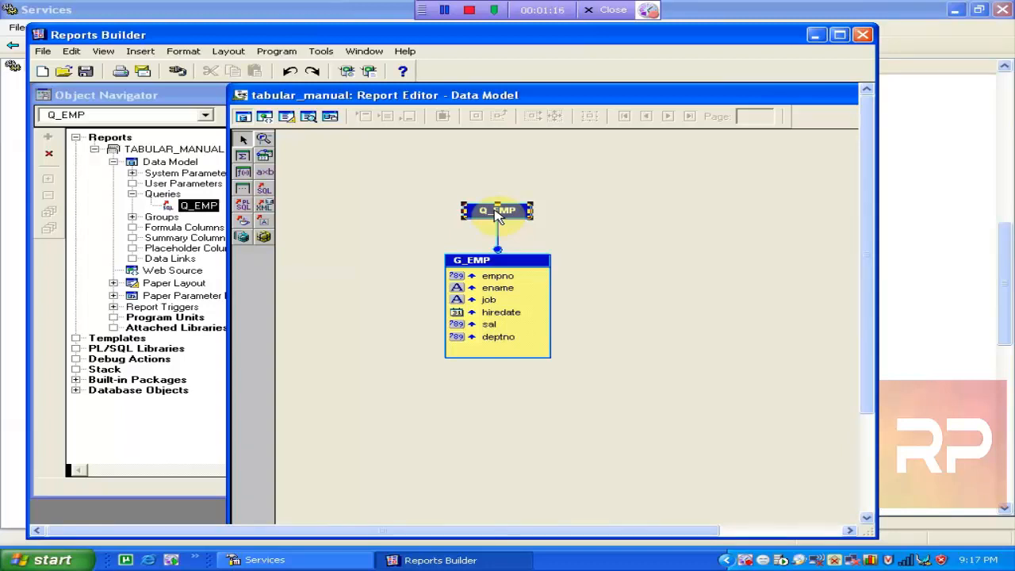
{"action": "double_click", "coordinate": [493, 95]}
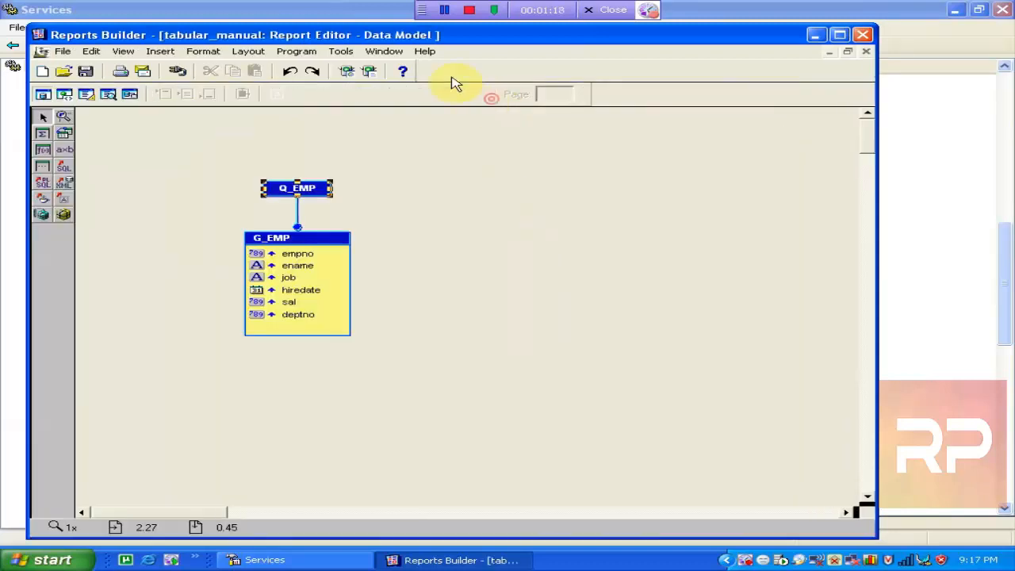
{"action": "double_click", "coordinate": [389, 35]}
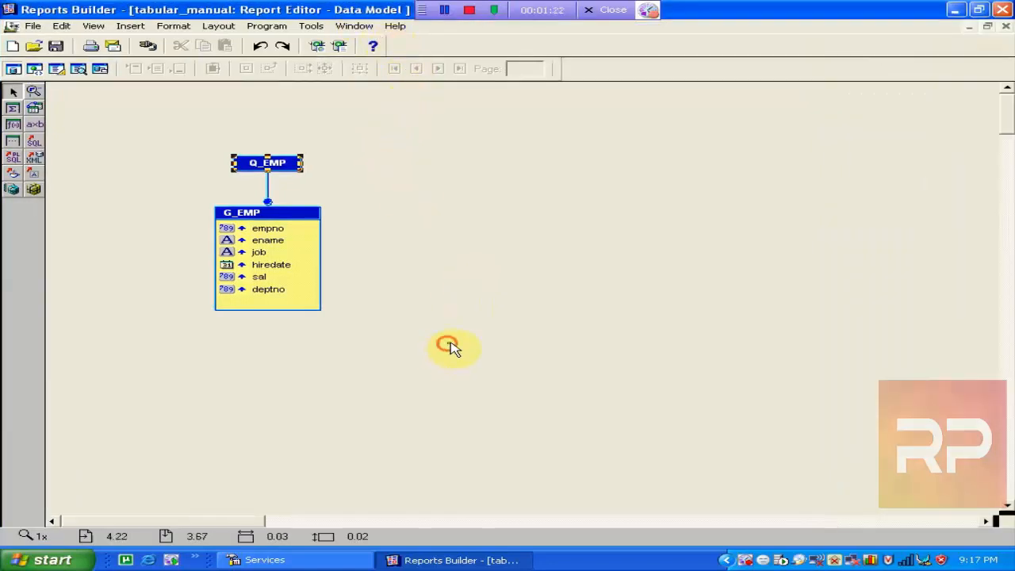
{"action": "left_click_drag", "start_coordinate": [449, 344], "coordinate": [180, 119]}
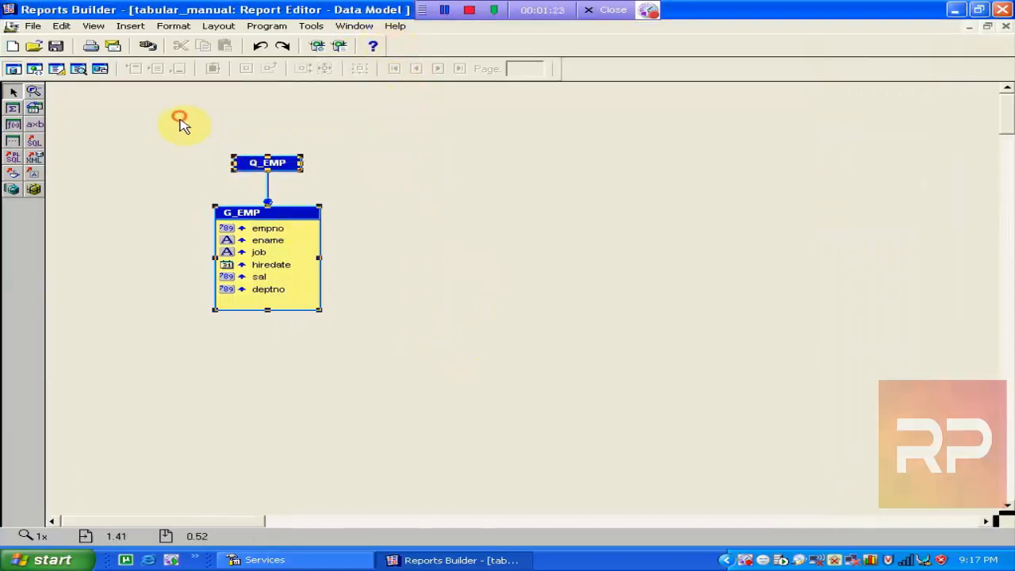
{"action": "left_click", "coordinate": [437, 268]}
Review the Q_EMP SQL statement selecting empno, ename, job, hiredate, sal, deptno, leaving it unchanged.
{"action": "double_click", "coordinate": [301, 170]}
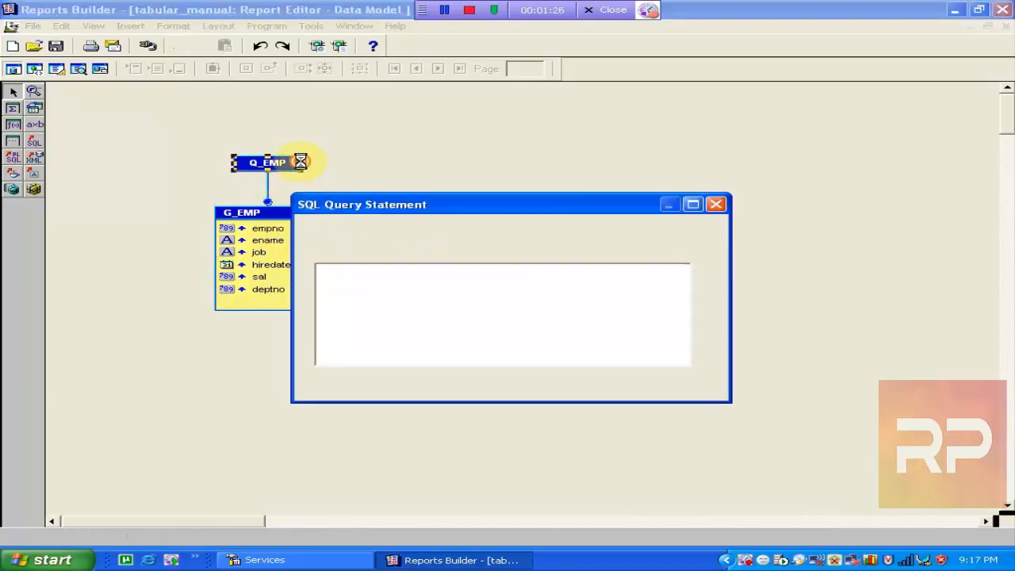
{"action": "left_click_drag", "start_coordinate": [419, 306], "coordinate": [229, 245]}
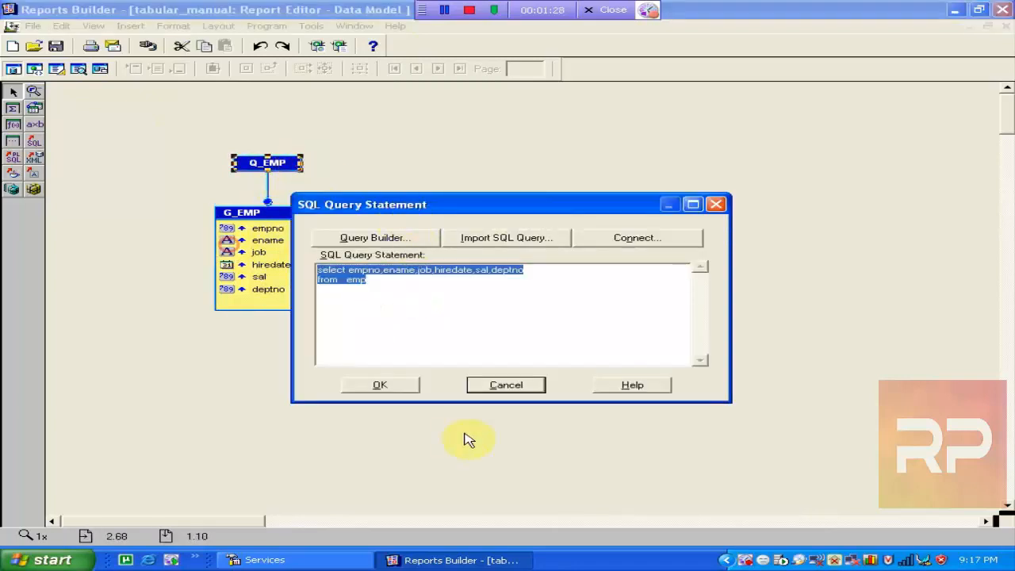
{"action": "left_click", "coordinate": [373, 384]}
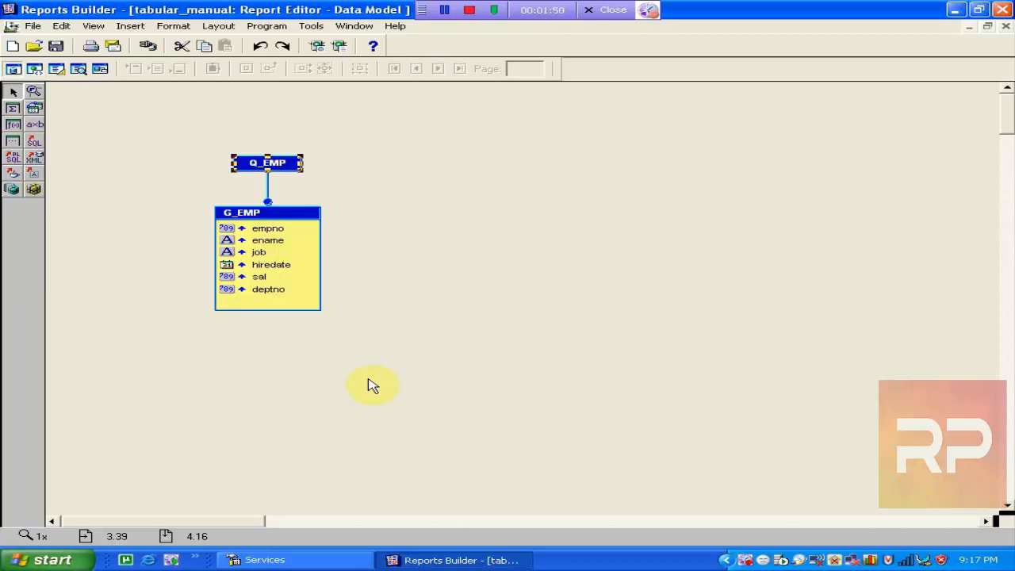
{"action": "left_click", "coordinate": [349, 560]}
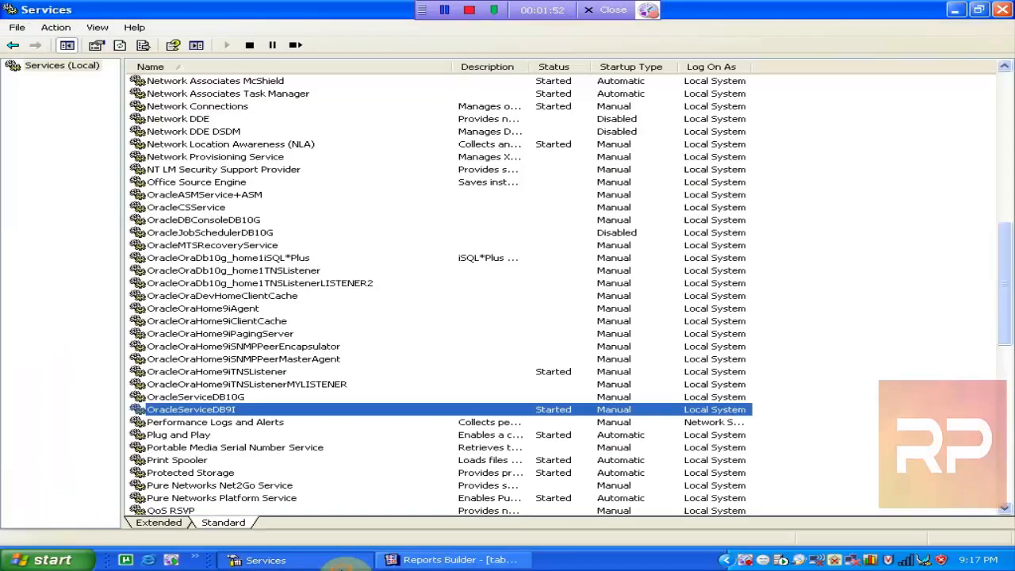
{"action": "left_click", "coordinate": [454, 561]}
{"action": "left_click", "coordinate": [333, 560]}
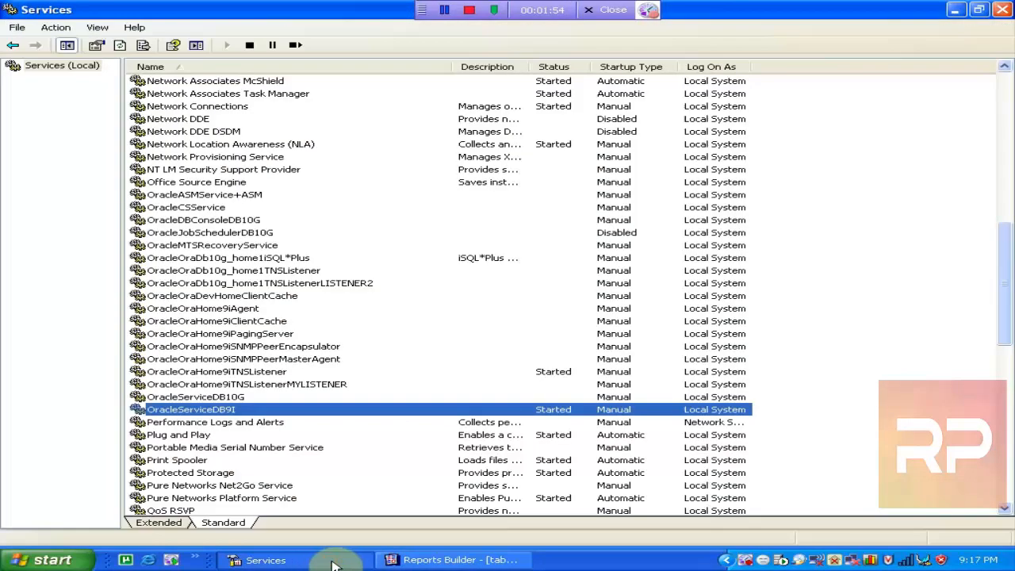
{"action": "left_click", "coordinate": [451, 561]}
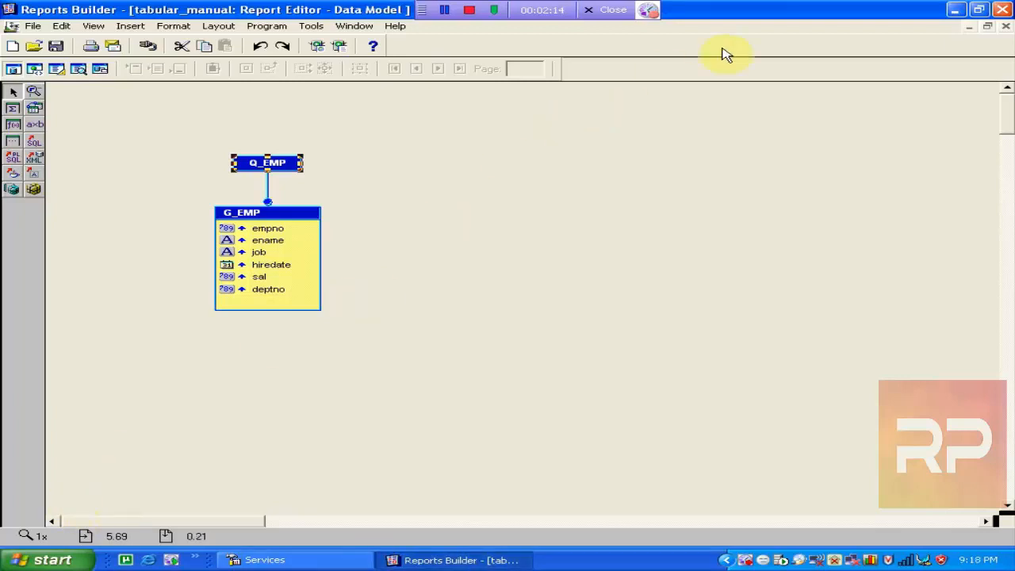
Close the Data Model, look over the tabular_manual Paper Layout, then close the report.
{"action": "left_click", "coordinate": [1006, 25]}
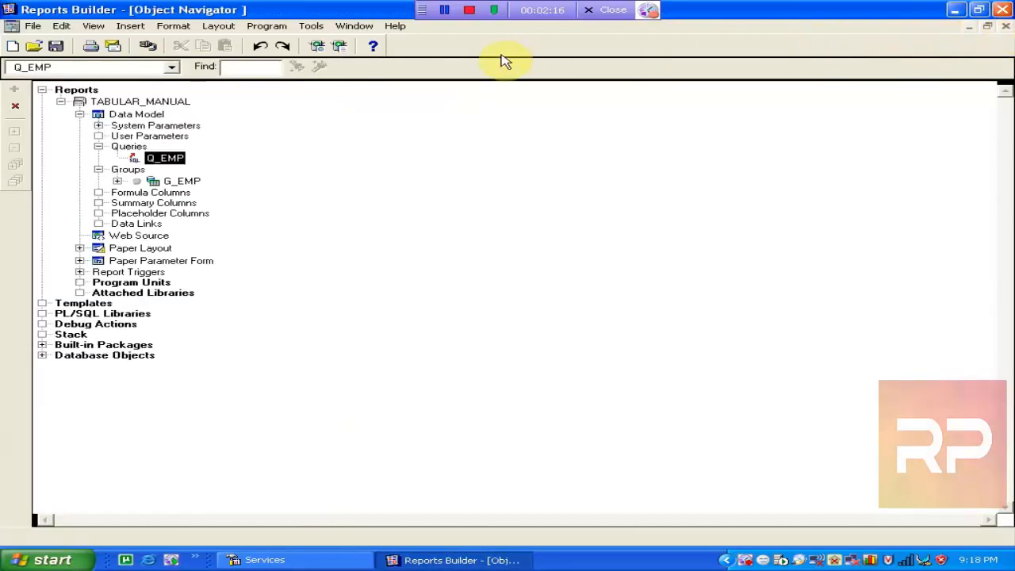
{"action": "left_click", "coordinate": [60, 102]}
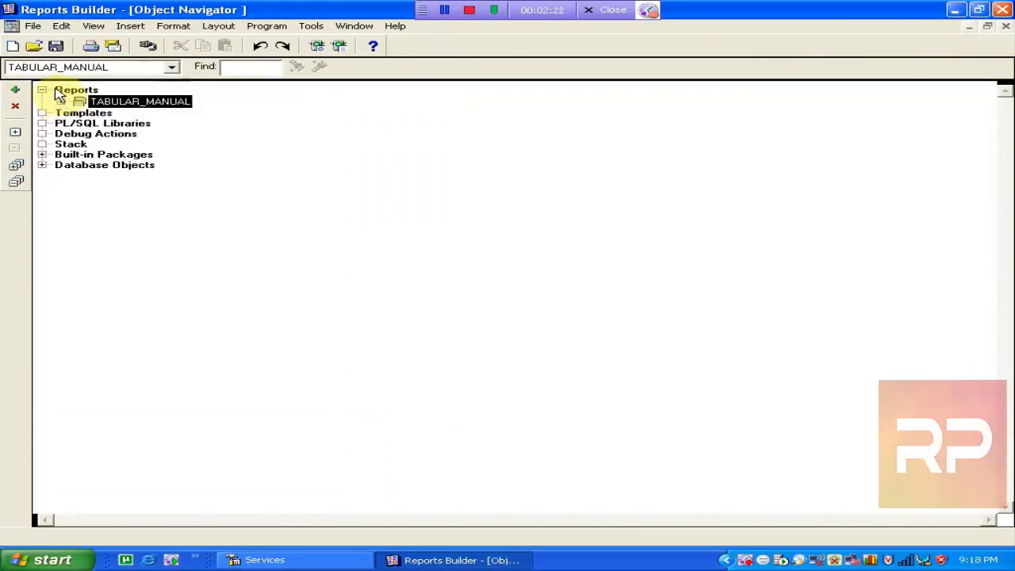
{"action": "left_click", "coordinate": [61, 101]}
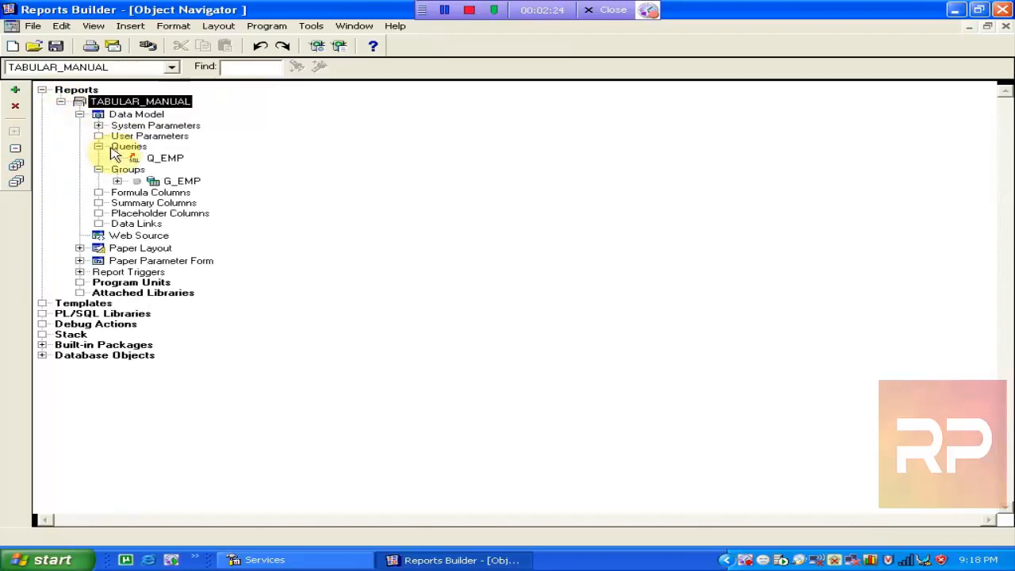
{"action": "double_click", "coordinate": [100, 247]}
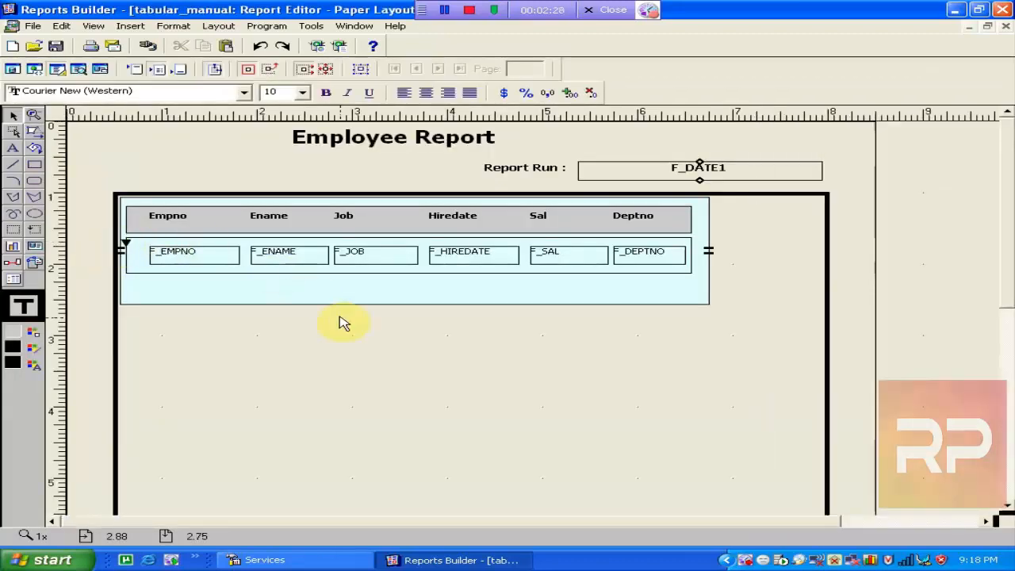
{"action": "mouse_move", "coordinate": [1000, 166]}
{"action": "left_mouse_down"}
{"action": "mouse_move", "coordinate": [1005, 249]}
{"action": "mouse_move", "coordinate": [1011, 157]}
{"action": "left_mouse_up"}
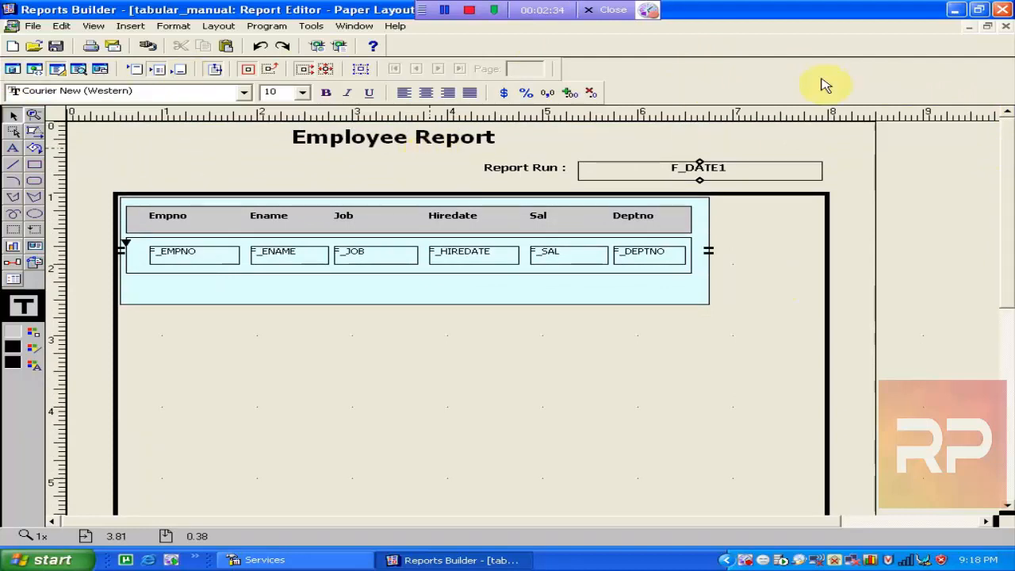
{"action": "left_click", "coordinate": [1006, 27]}
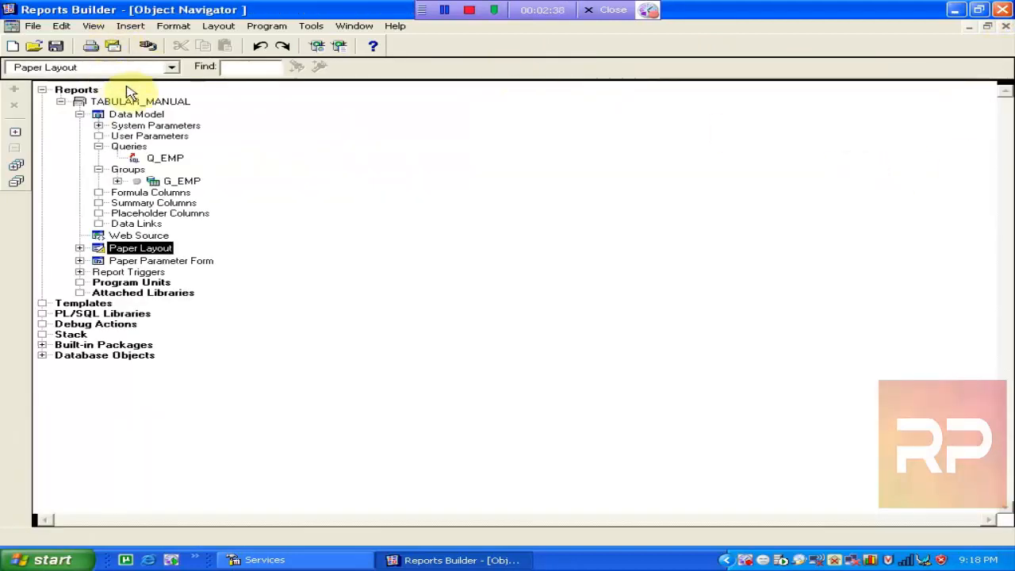
{"action": "left_click", "coordinate": [141, 104]}
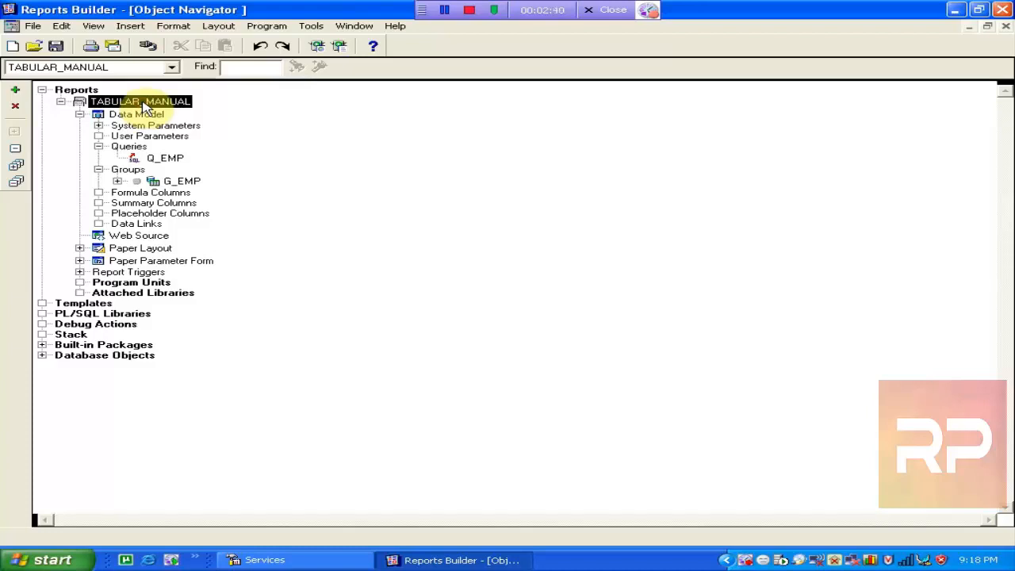
{"action": "key", "text": "Delete"}
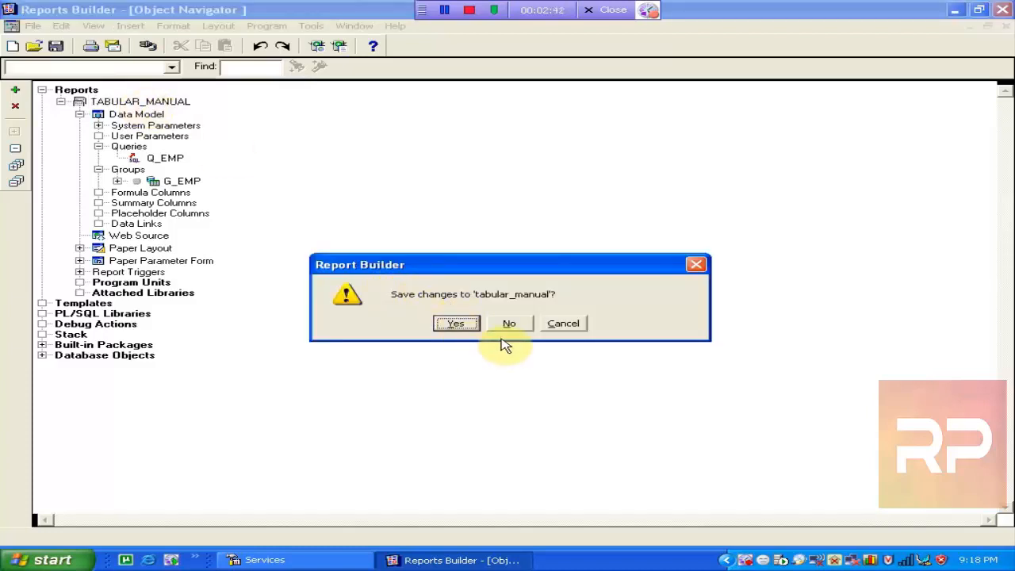
Discard tabular_manual's changes and create a new manual report, MODULE2, with an empty data model.
{"action": "left_click", "coordinate": [509, 324]}
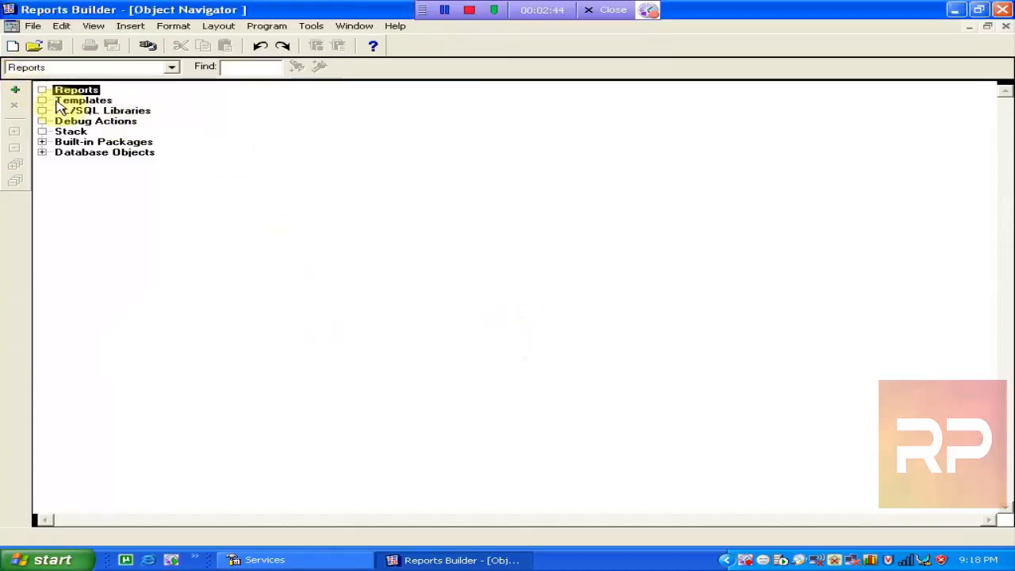
{"action": "left_click", "coordinate": [72, 101]}
{"action": "left_click", "coordinate": [76, 90]}
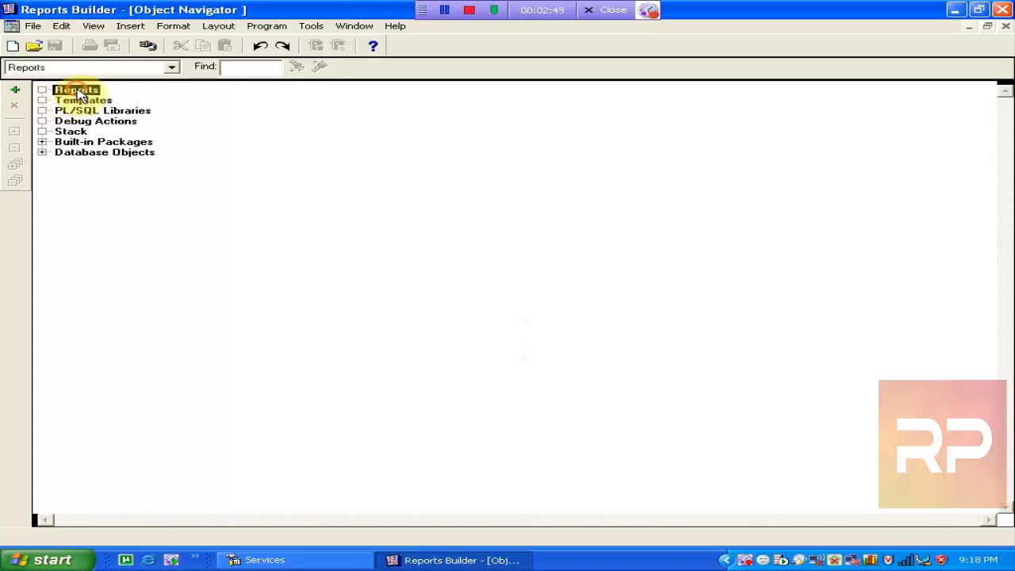
{"action": "left_click", "coordinate": [15, 92]}
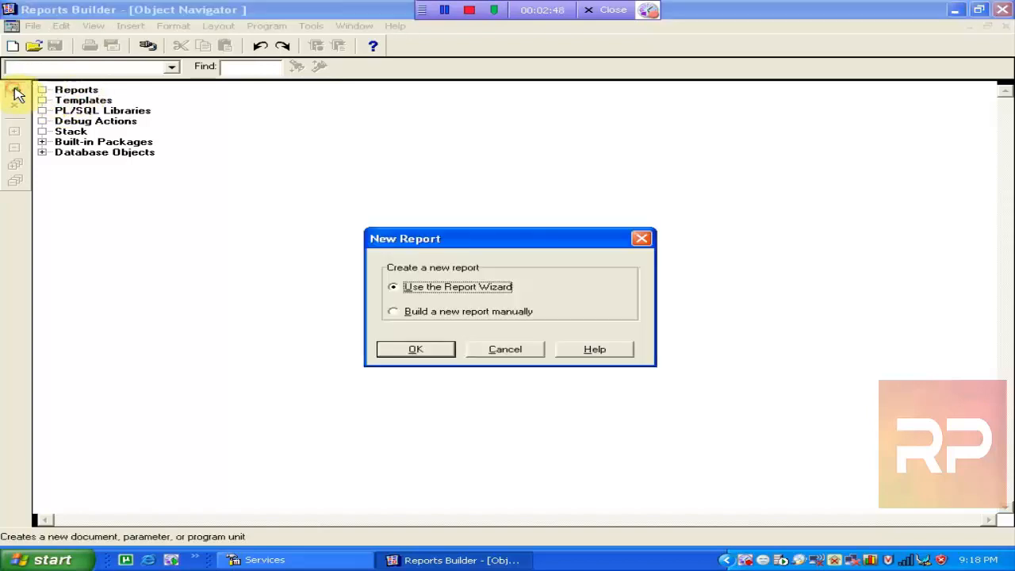
{"action": "left_click", "coordinate": [408, 313]}
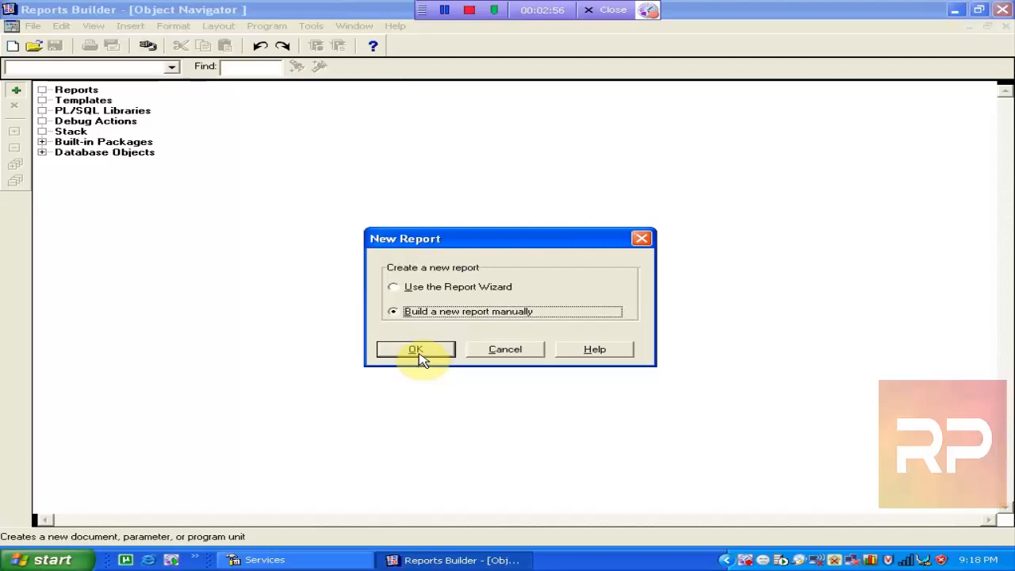
{"action": "left_click", "coordinate": [421, 359]}
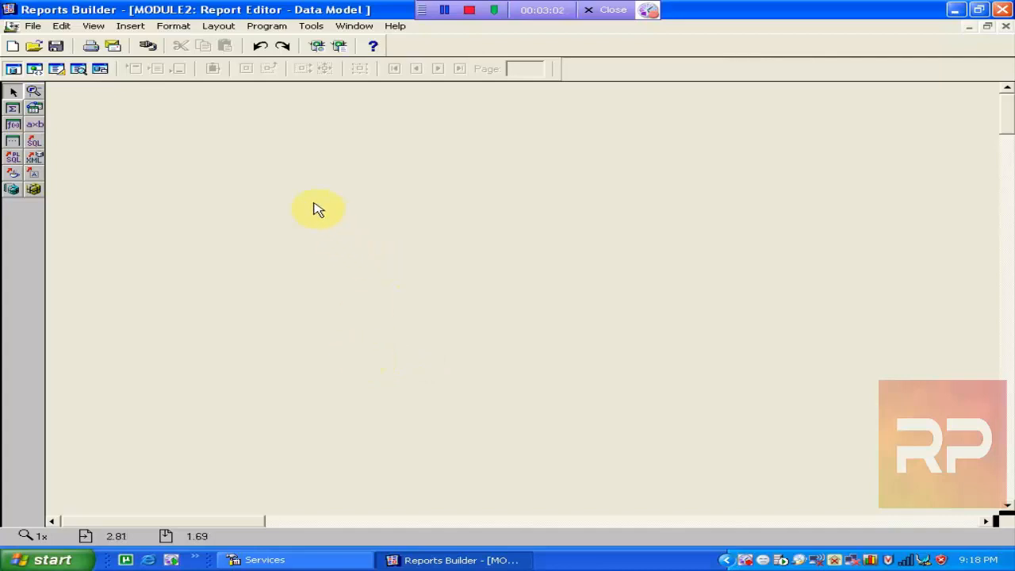
{"action": "right_click", "coordinate": [210, 150]}
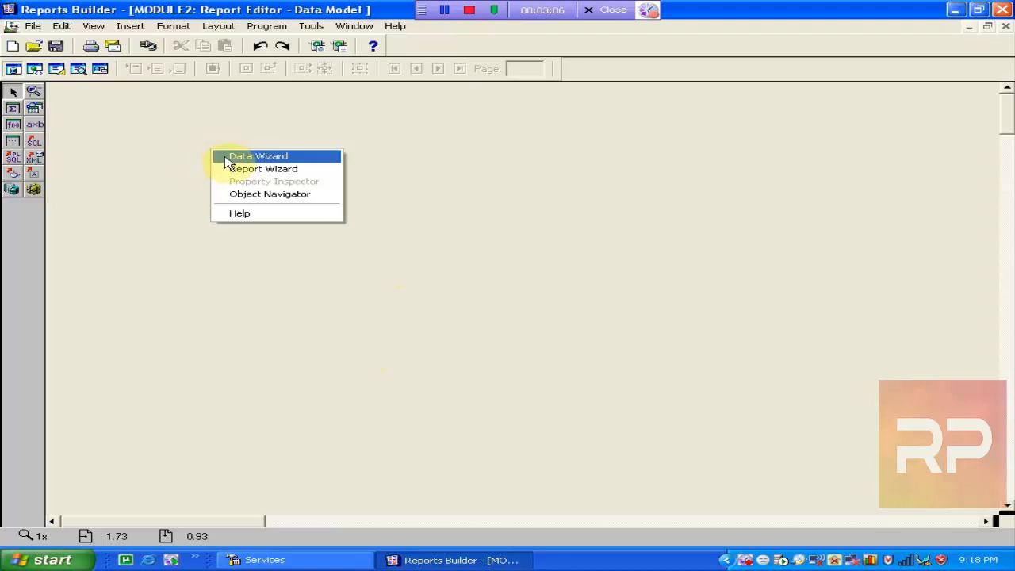
{"action": "left_click", "coordinate": [658, 209]}
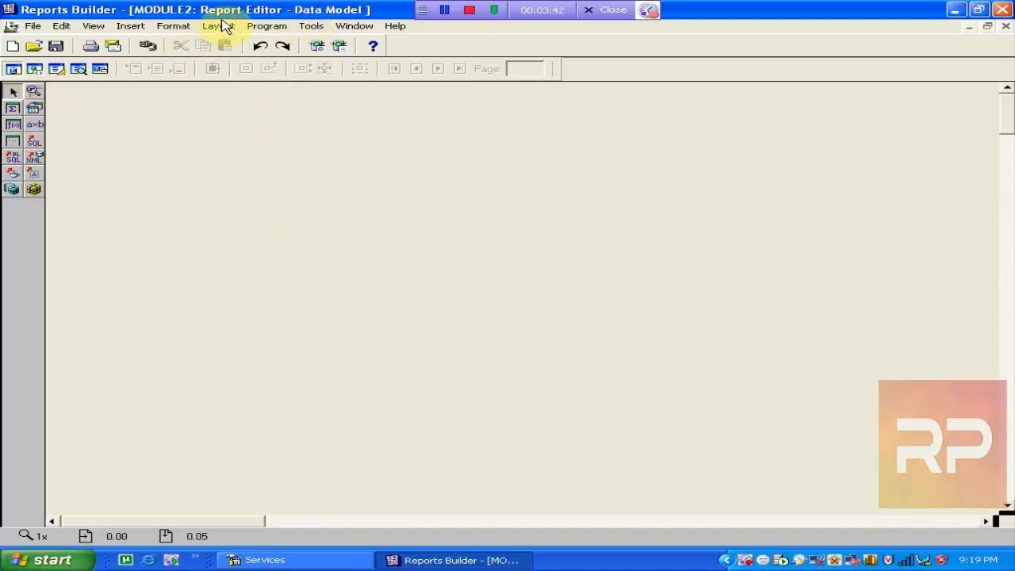
{"action": "left_click", "coordinate": [36, 70]}
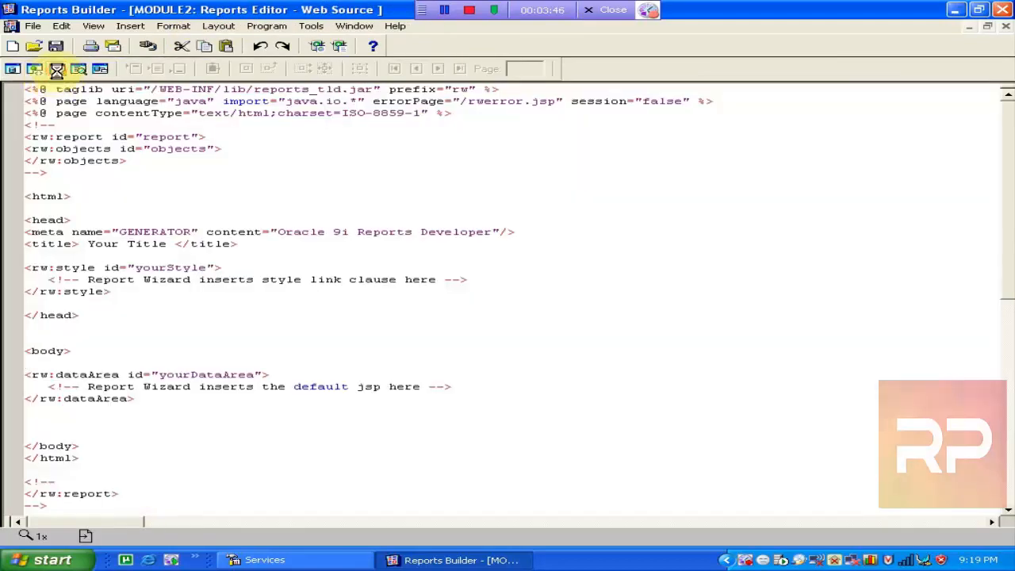
{"action": "left_click", "coordinate": [57, 70]}
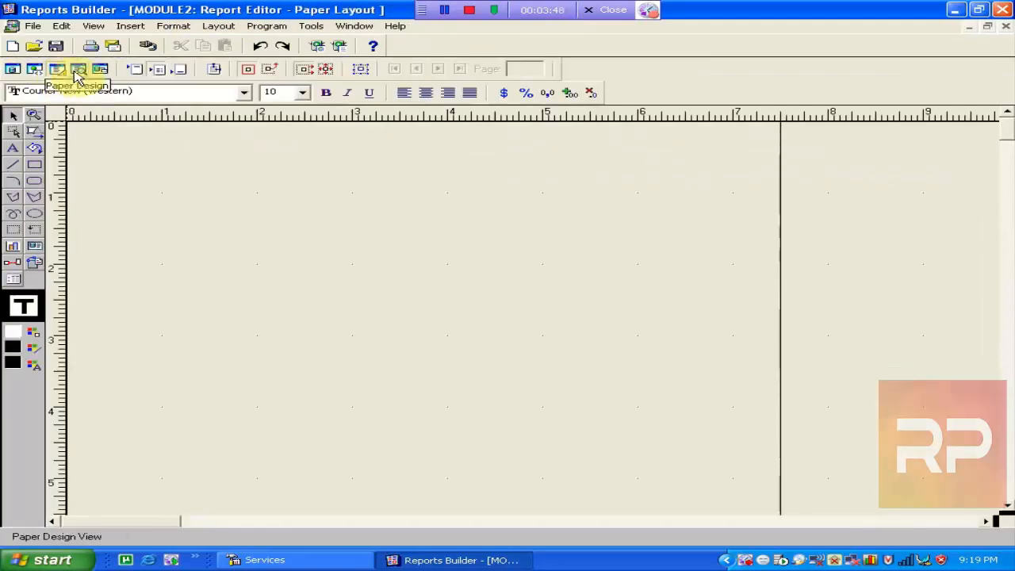
{"action": "left_click", "coordinate": [78, 69]}
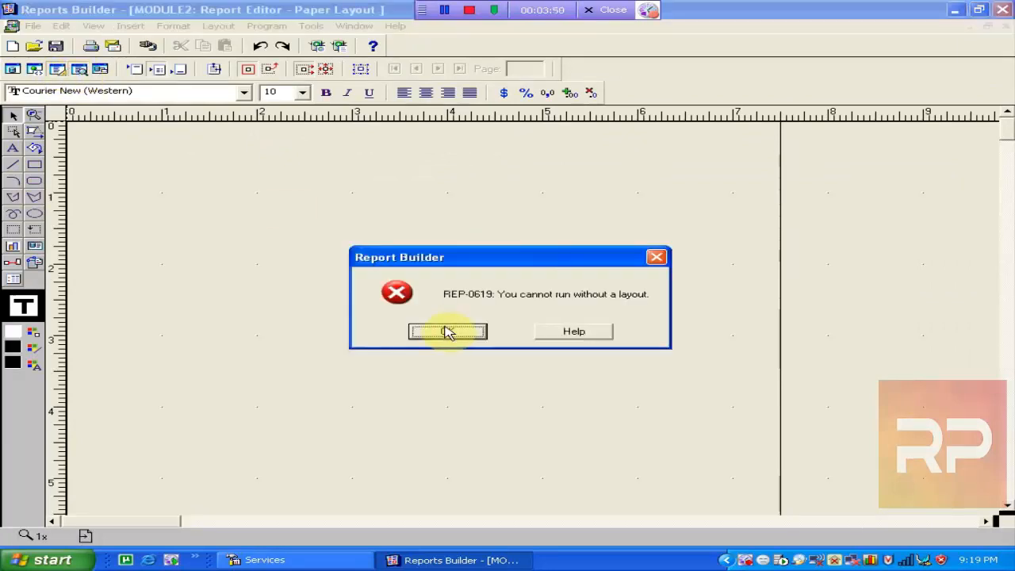
{"action": "left_click", "coordinate": [446, 333]}
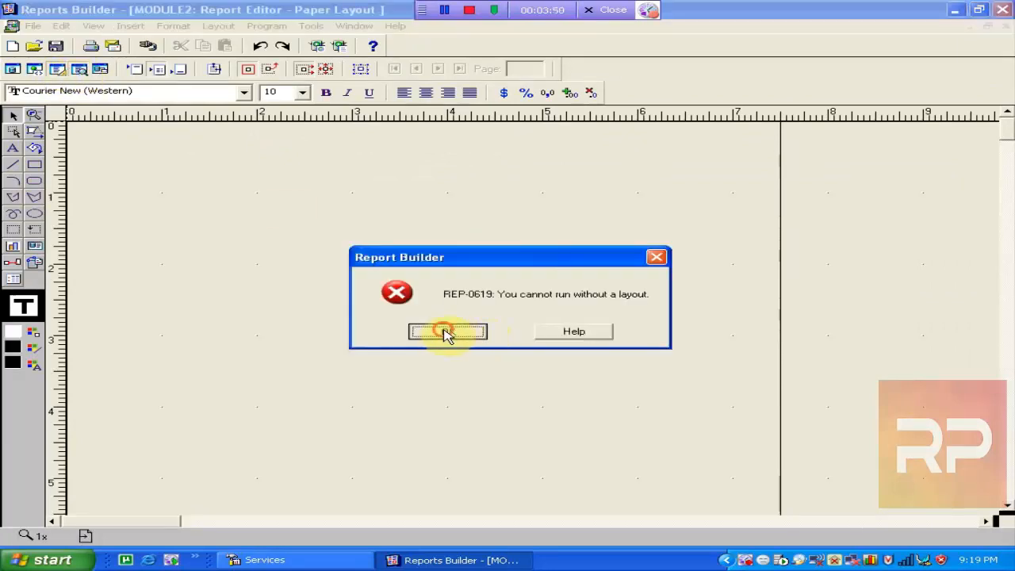
{"action": "left_click", "coordinate": [12, 69]}
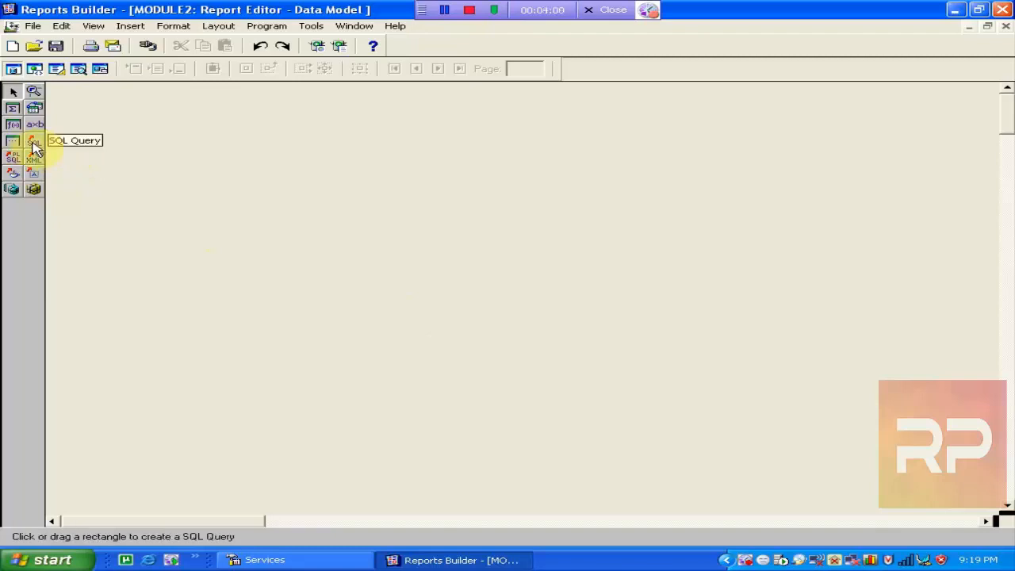
Place a new SQL query on the data model and add the EMP table in Query Builder.
{"action": "left_click", "coordinate": [34, 144]}
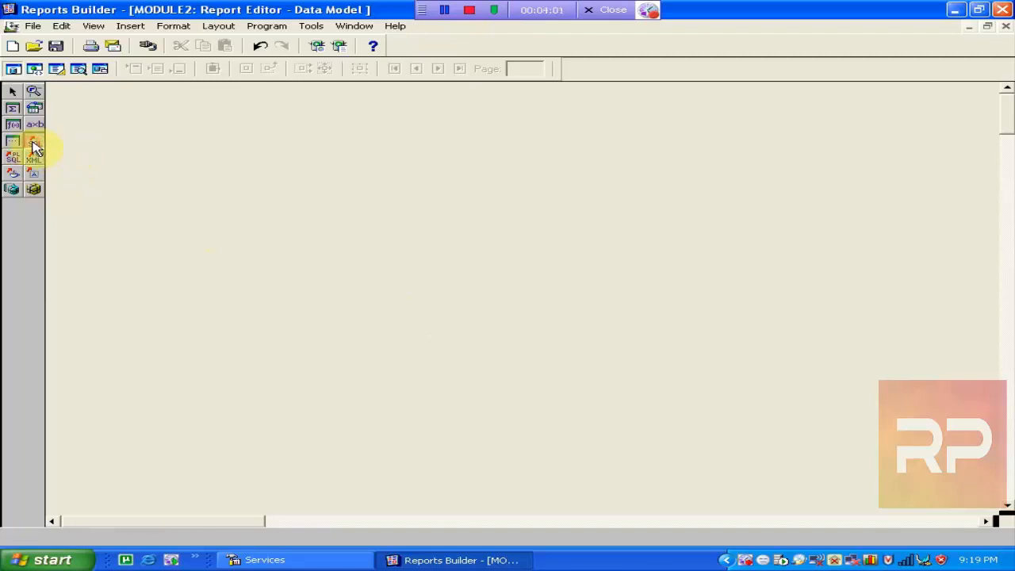
{"action": "left_click", "coordinate": [156, 131]}
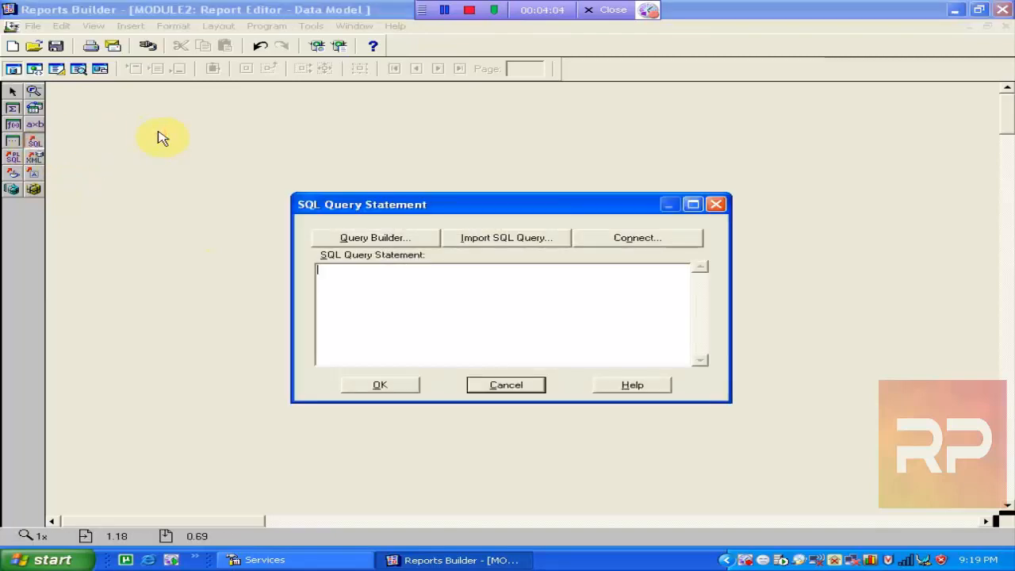
{"action": "left_click", "coordinate": [388, 240]}
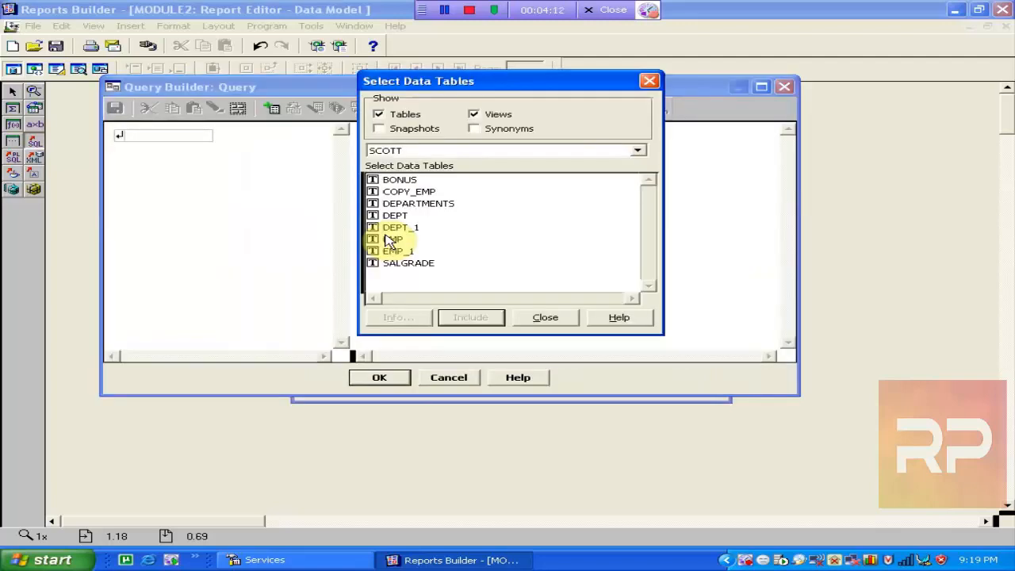
{"action": "left_click", "coordinate": [414, 217]}
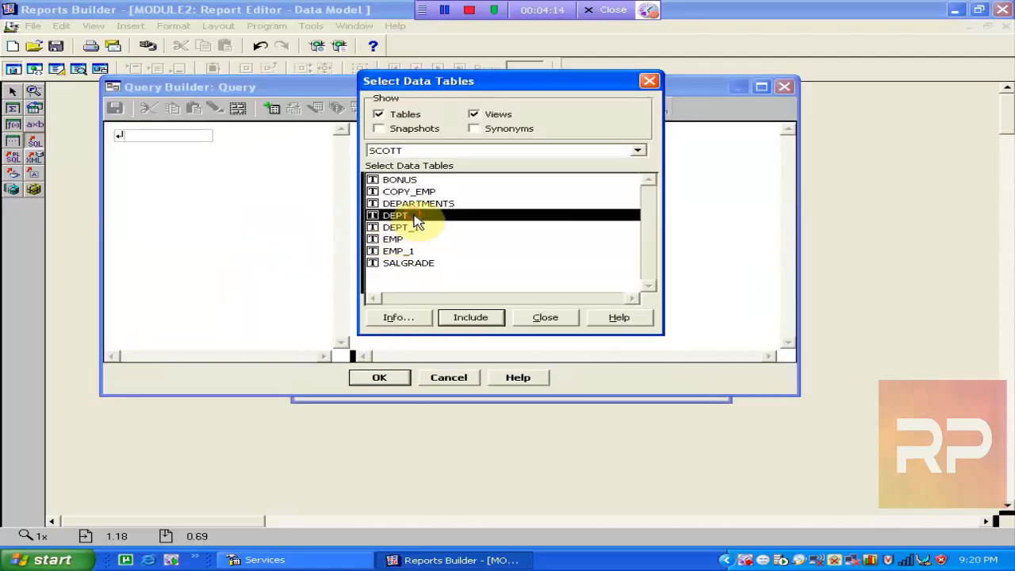
{"action": "left_click", "coordinate": [408, 238]}
{"action": "left_click", "coordinate": [467, 317]}
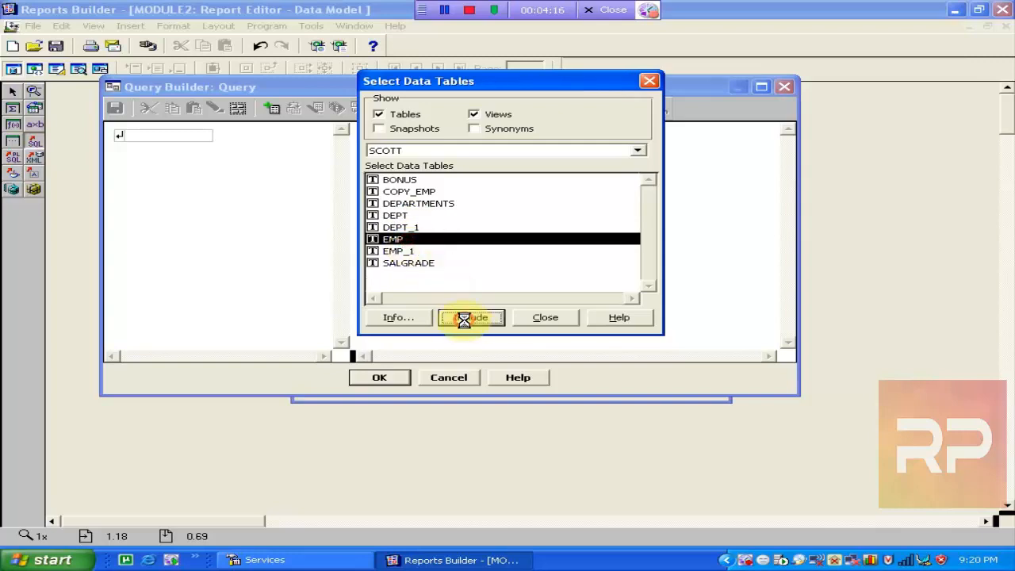
{"action": "left_click", "coordinate": [544, 317]}
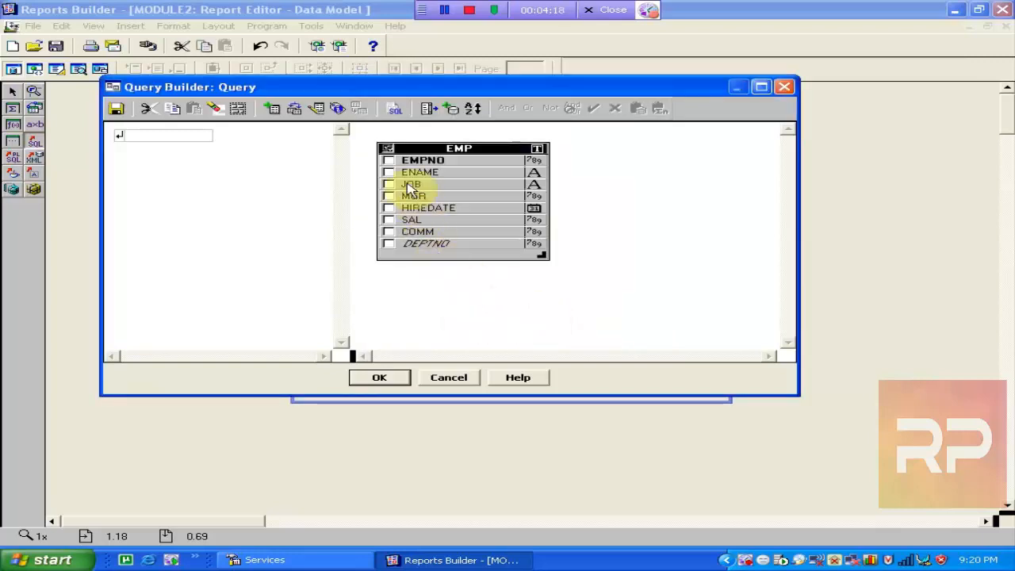
Include the EMPNO, ENAME, JOB, HIREDATE, SAL and COMM columns, leaving out DEPTNO.
{"action": "left_click", "coordinate": [388, 161]}
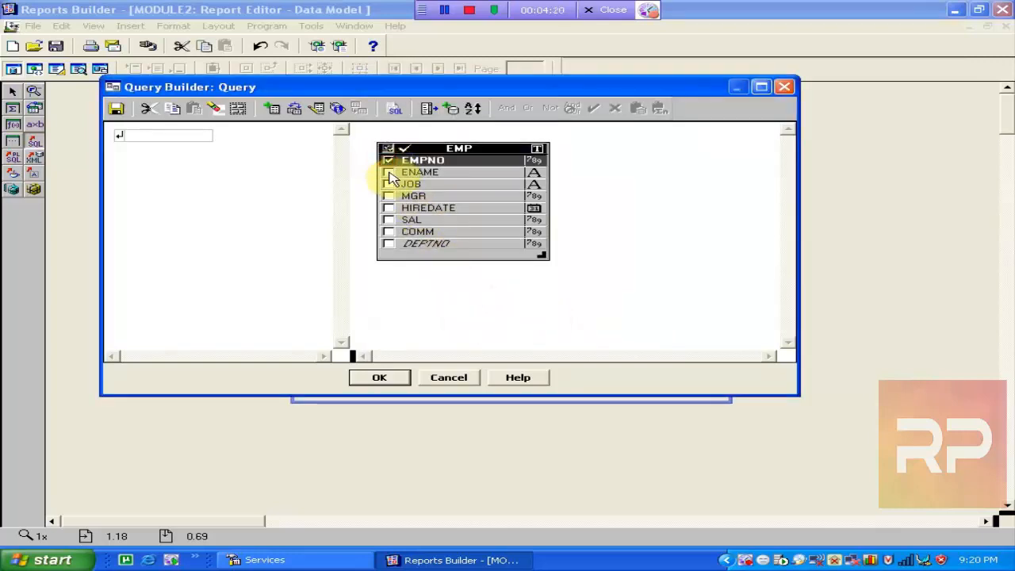
{"action": "left_click", "coordinate": [388, 172]}
{"action": "left_click", "coordinate": [387, 184]}
{"action": "left_click", "coordinate": [389, 208]}
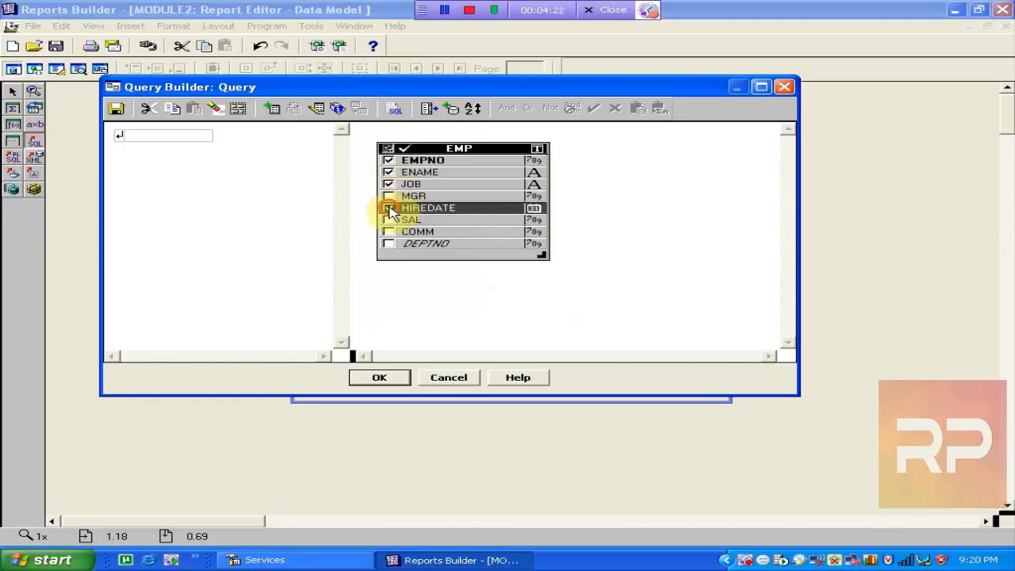
{"action": "left_click", "coordinate": [389, 222]}
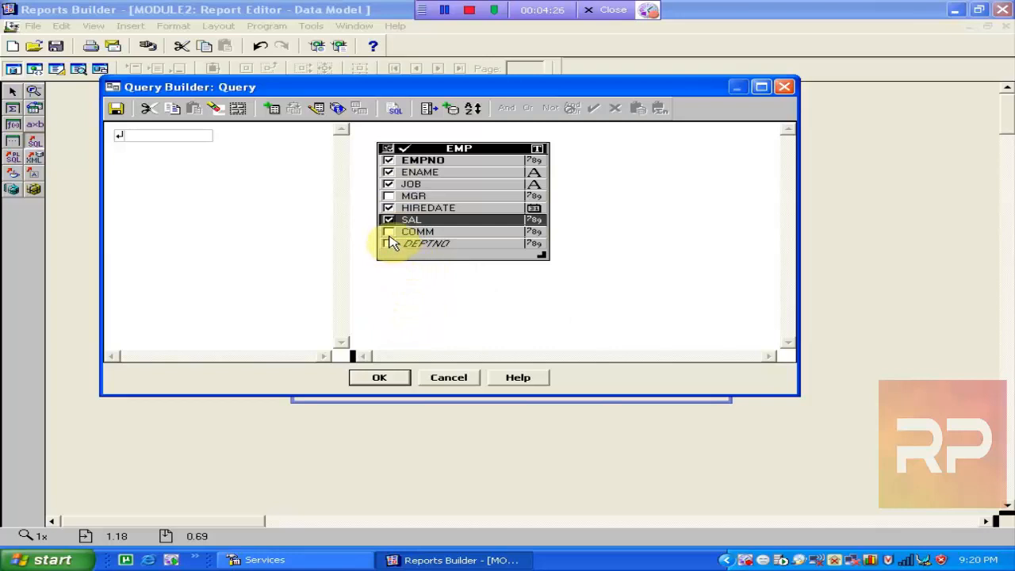
{"action": "left_click", "coordinate": [389, 232]}
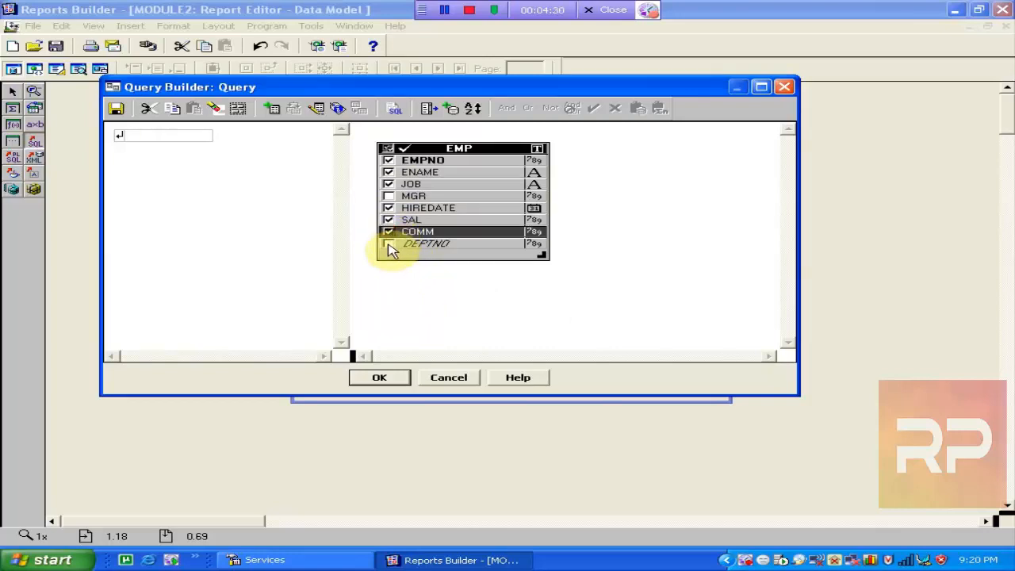
{"action": "left_click", "coordinate": [388, 245]}
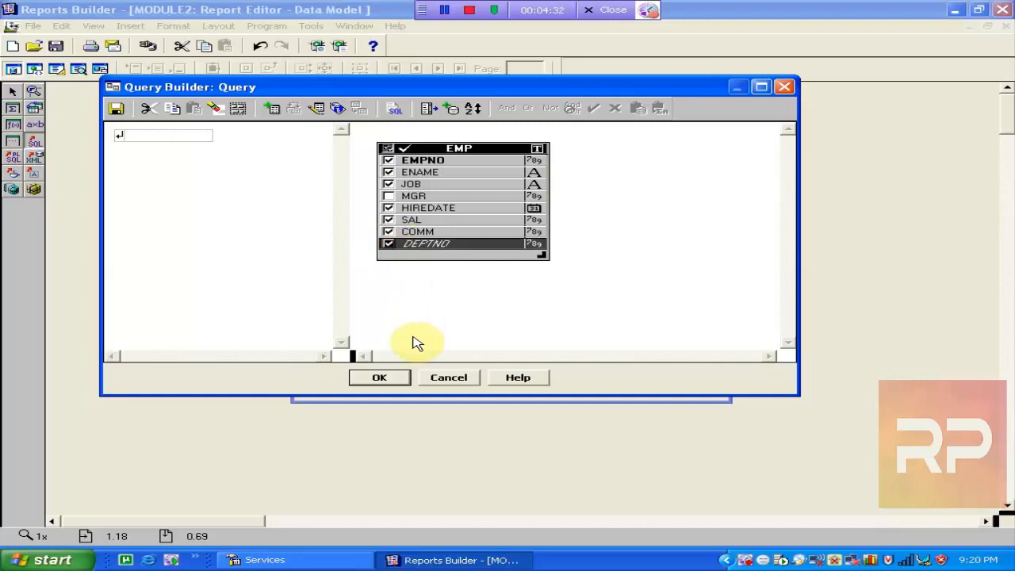
{"action": "left_click", "coordinate": [389, 245]}
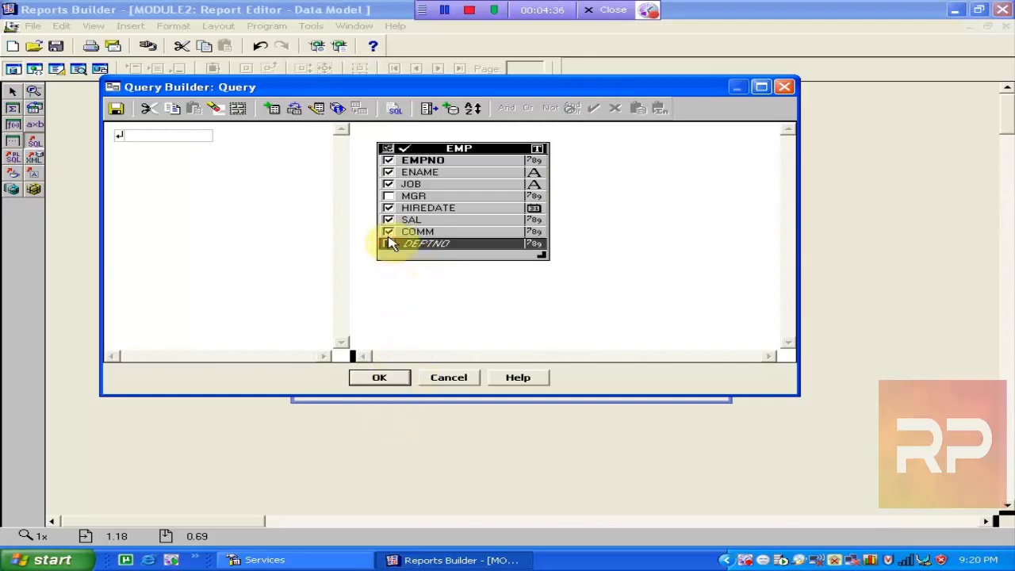
Accept the generated SQL statement to create query Q_1.
{"action": "left_click", "coordinate": [383, 377]}
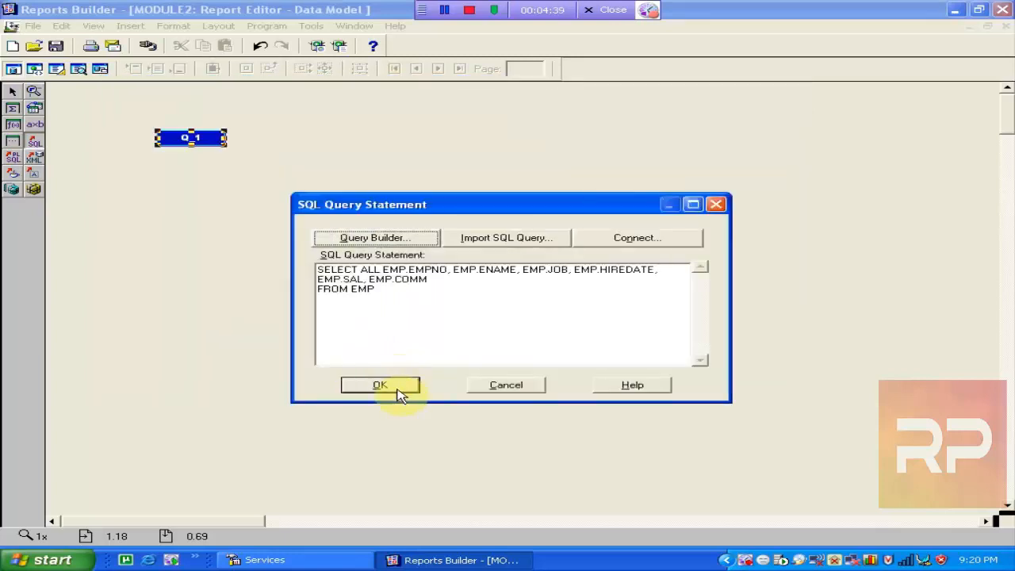
{"action": "left_click", "coordinate": [416, 305]}
{"action": "key", "text": "ctrl+a"}
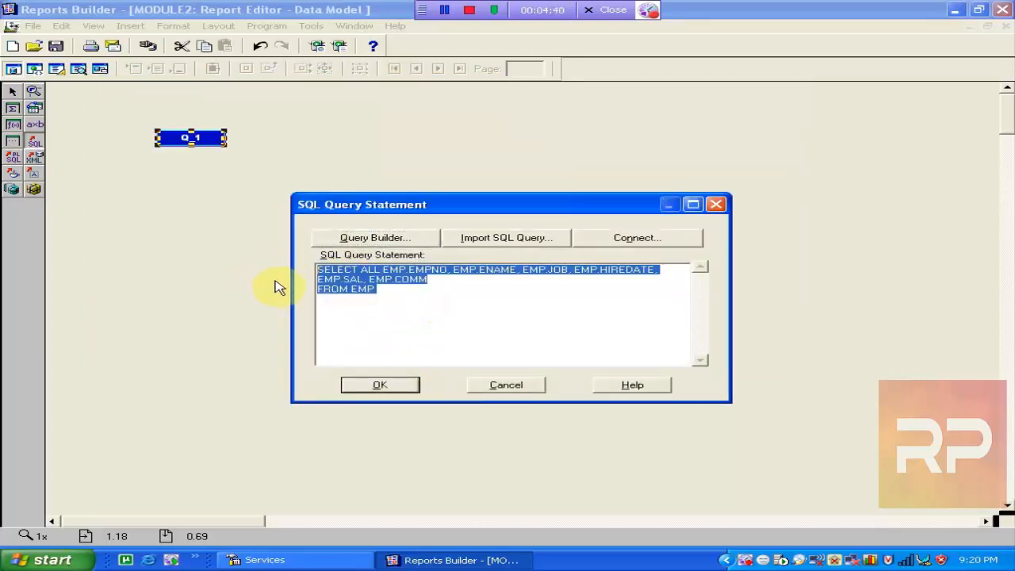
{"action": "left_click", "coordinate": [394, 387]}
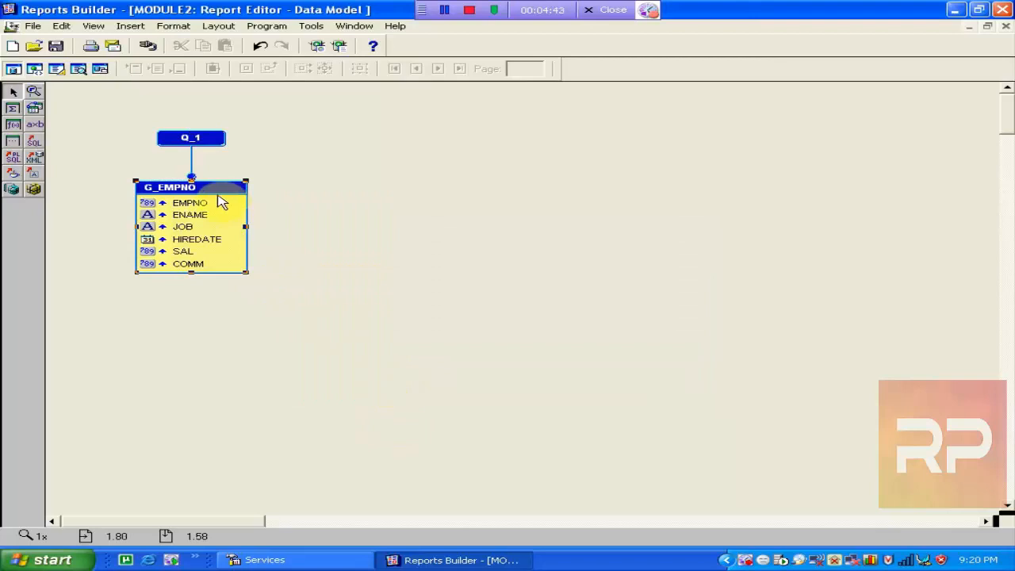
{"action": "left_click", "coordinate": [181, 143]}
Rename query Q_1 to Q_emp in its Property Inspector.
{"action": "left_click", "coordinate": [185, 194]}
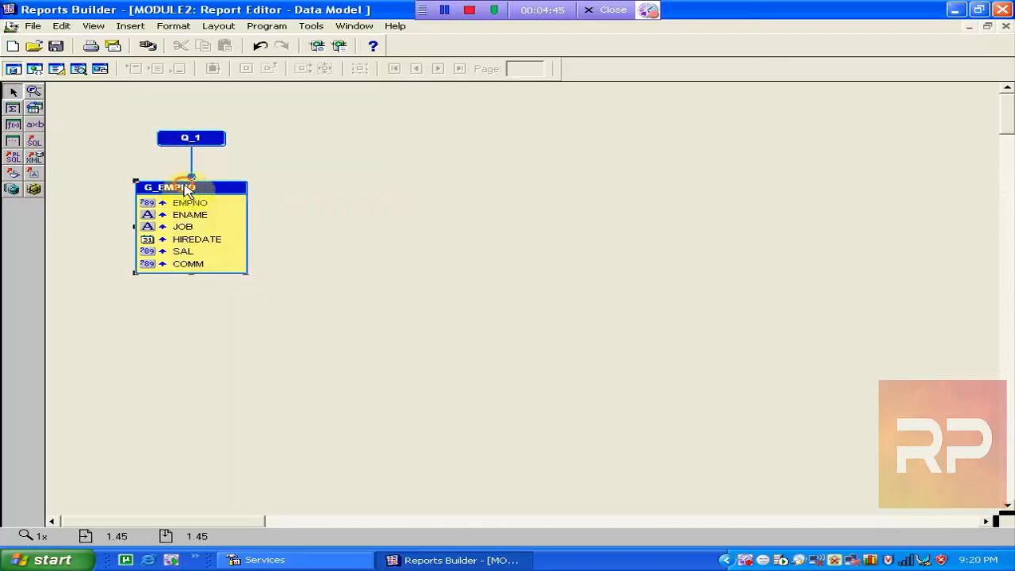
{"action": "left_click", "coordinate": [196, 141]}
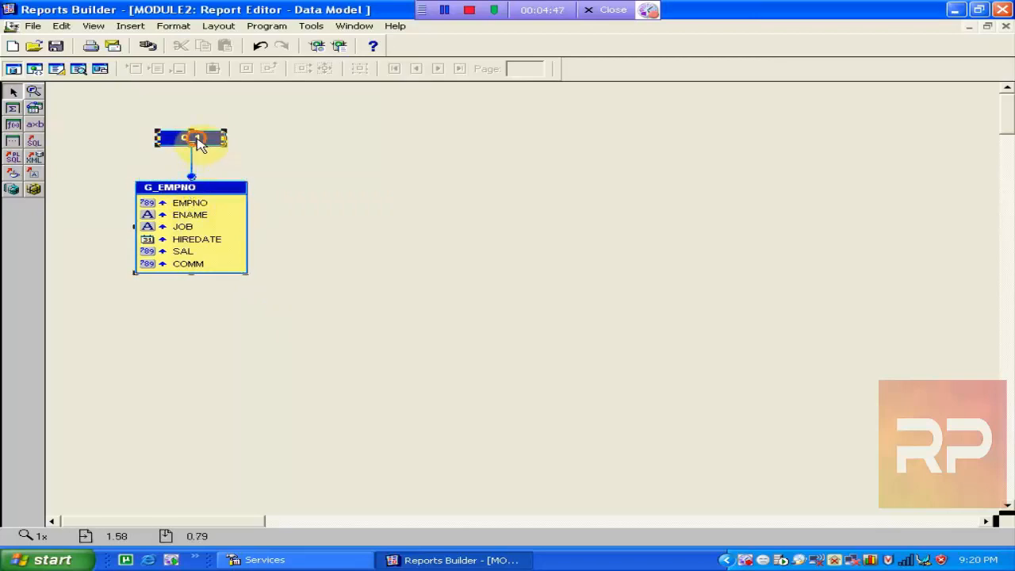
{"action": "left_click", "coordinate": [190, 187]}
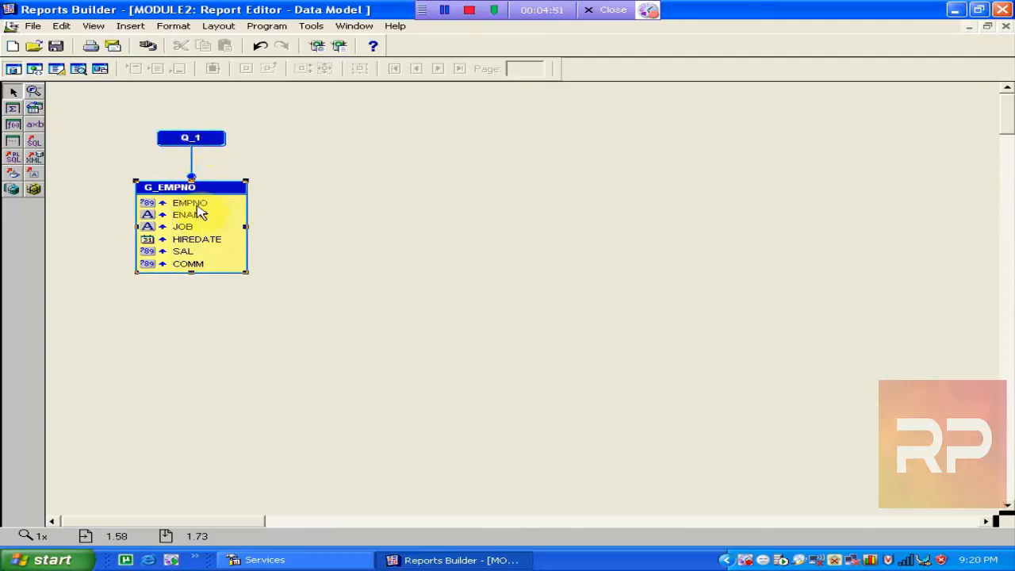
{"action": "left_click", "coordinate": [194, 205]}
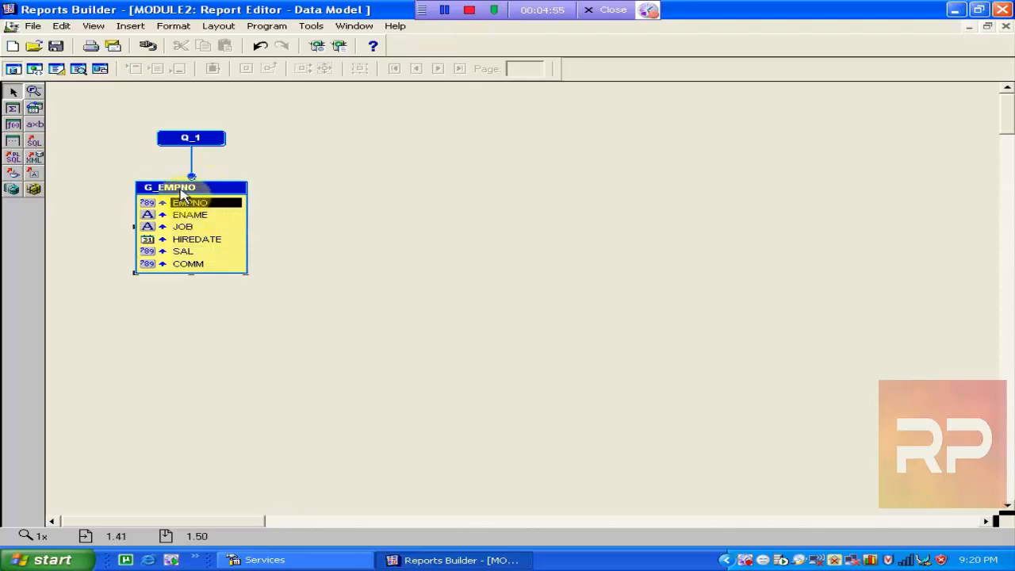
{"action": "left_click", "coordinate": [192, 140]}
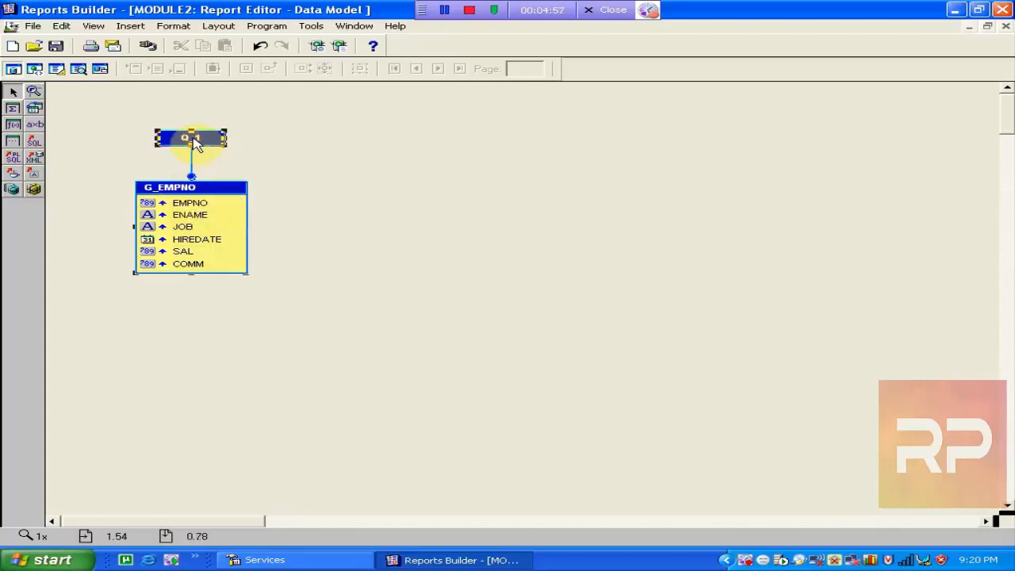
{"action": "right_click", "coordinate": [195, 142]}
{"action": "left_click", "coordinate": [264, 220]}
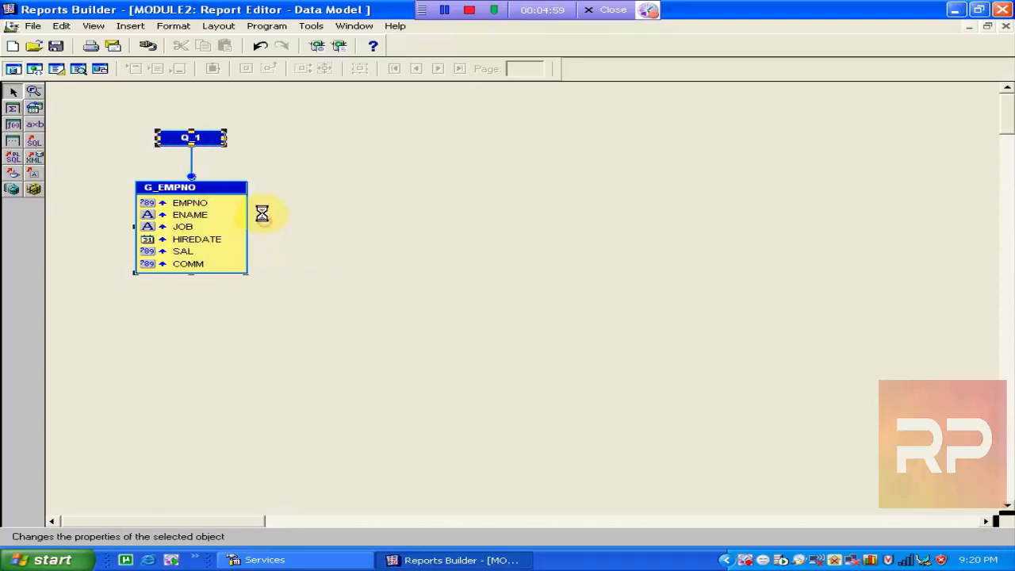
{"action": "left_click", "coordinate": [285, 136]}
{"action": "left_click", "coordinate": [281, 122]}
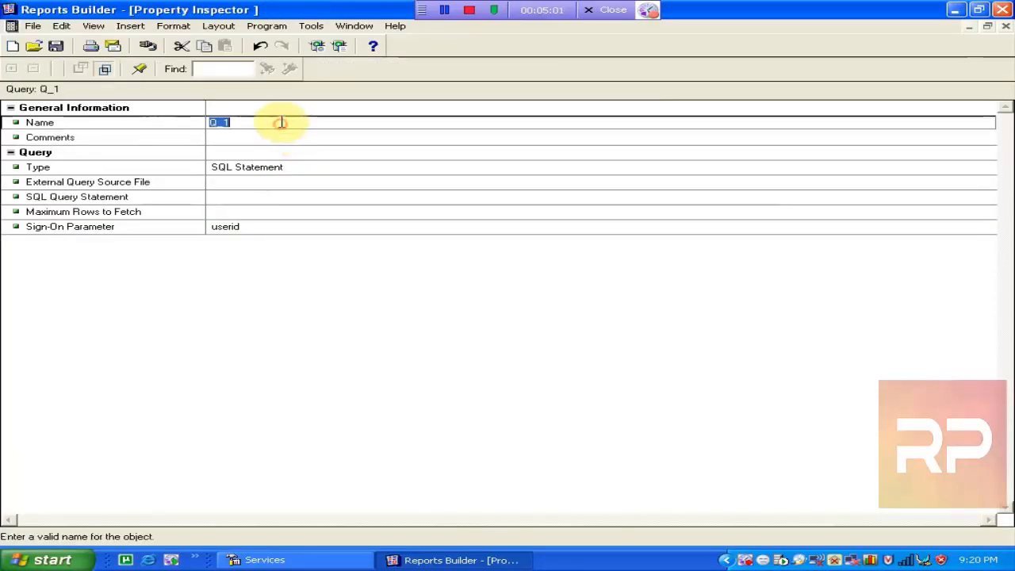
{"action": "left_click", "coordinate": [284, 121]}
{"action": "type", "text": "emp"}
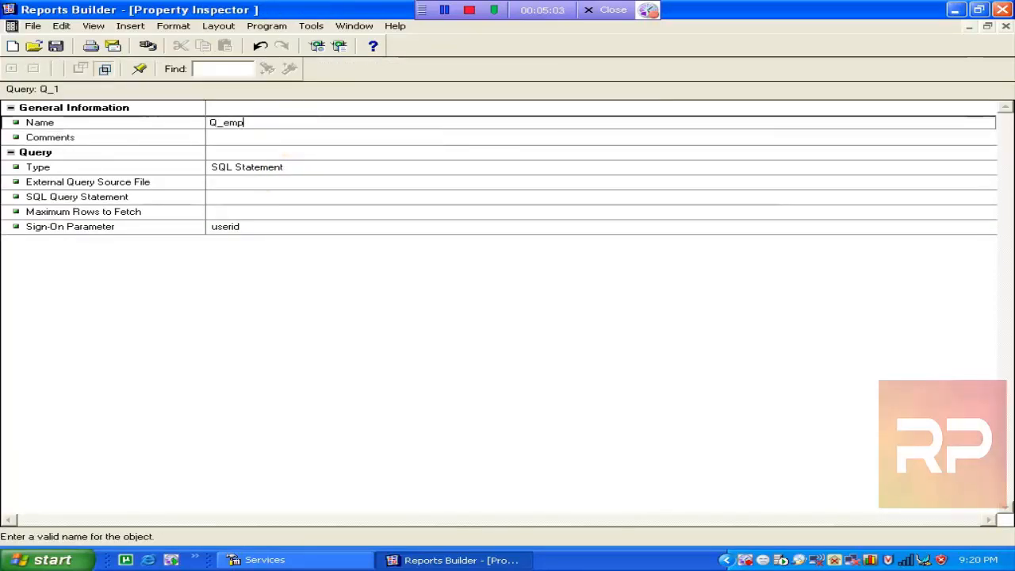
{"action": "left_click", "coordinate": [320, 152]}
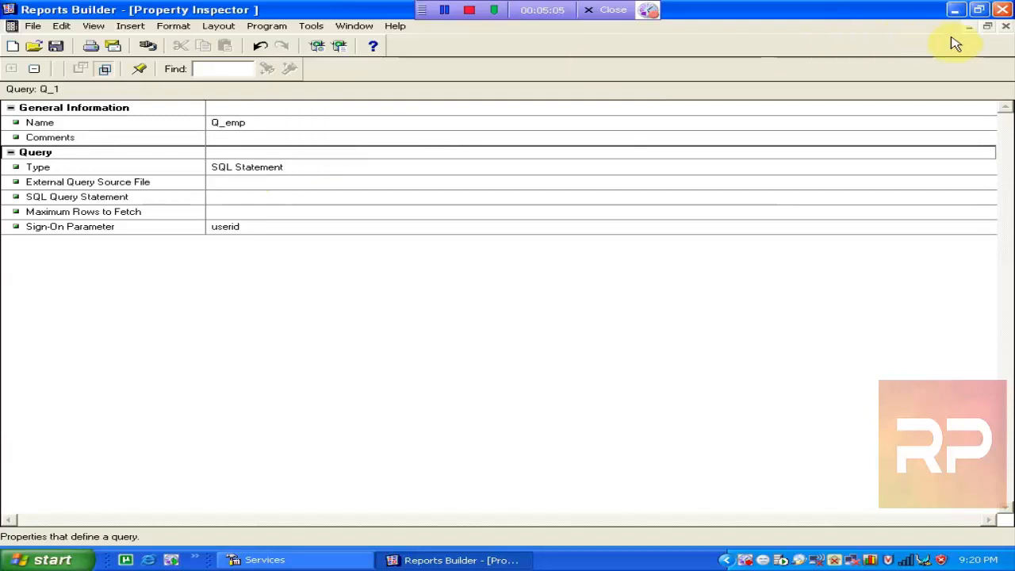
{"action": "left_click", "coordinate": [1006, 26]}
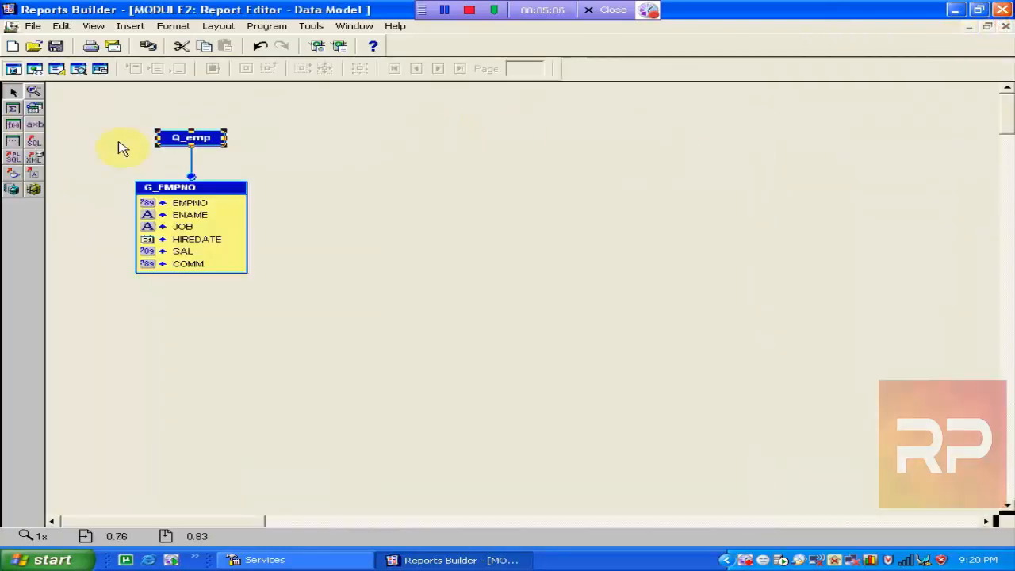
Rename group G_EMPNO to G_EMP in its Property Inspector.
{"action": "left_click", "coordinate": [191, 190]}
{"action": "right_click", "coordinate": [197, 188]}
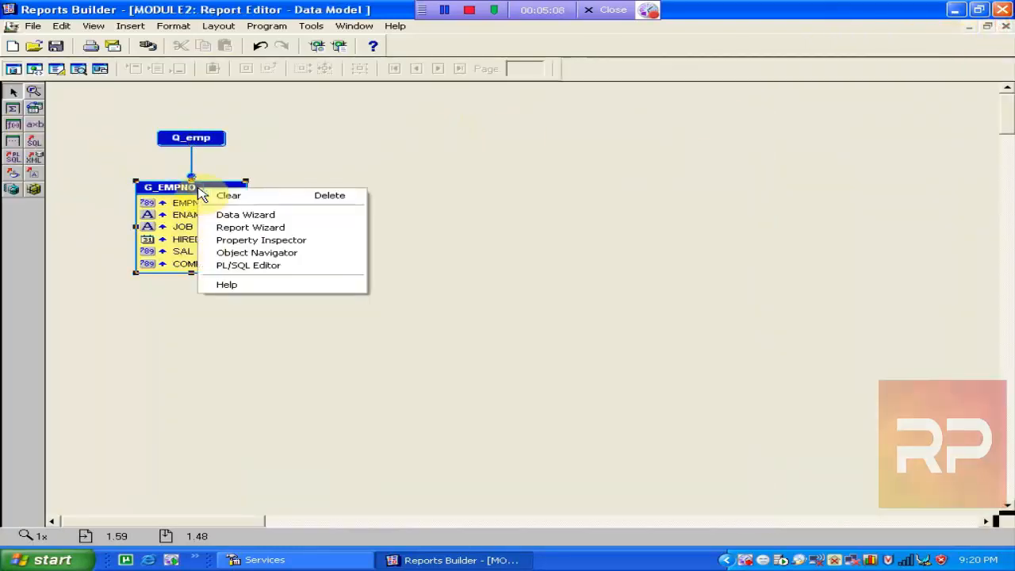
{"action": "left_click", "coordinate": [308, 240]}
{"action": "left_click", "coordinate": [257, 125]}
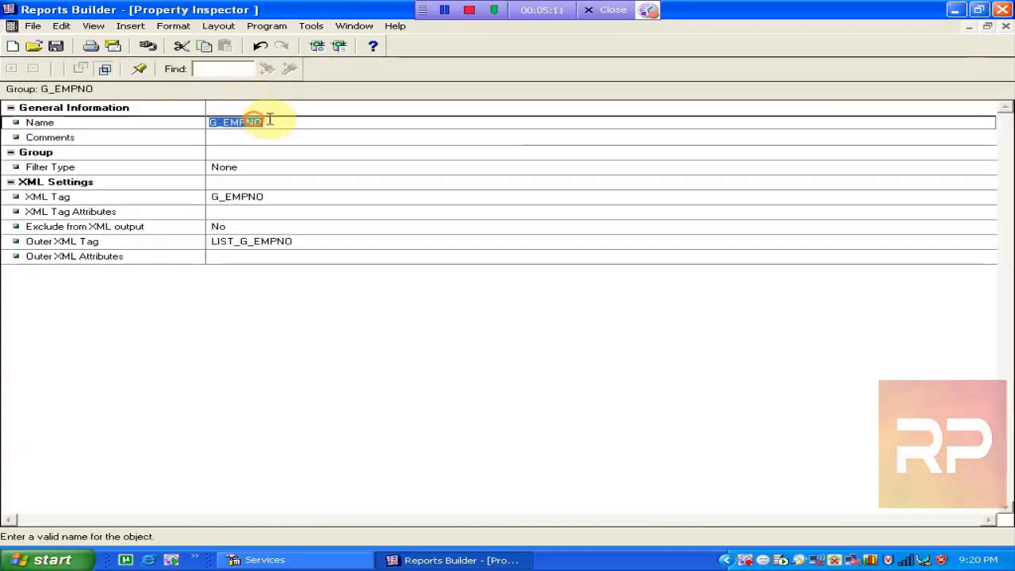
{"action": "left_click", "coordinate": [277, 122]}
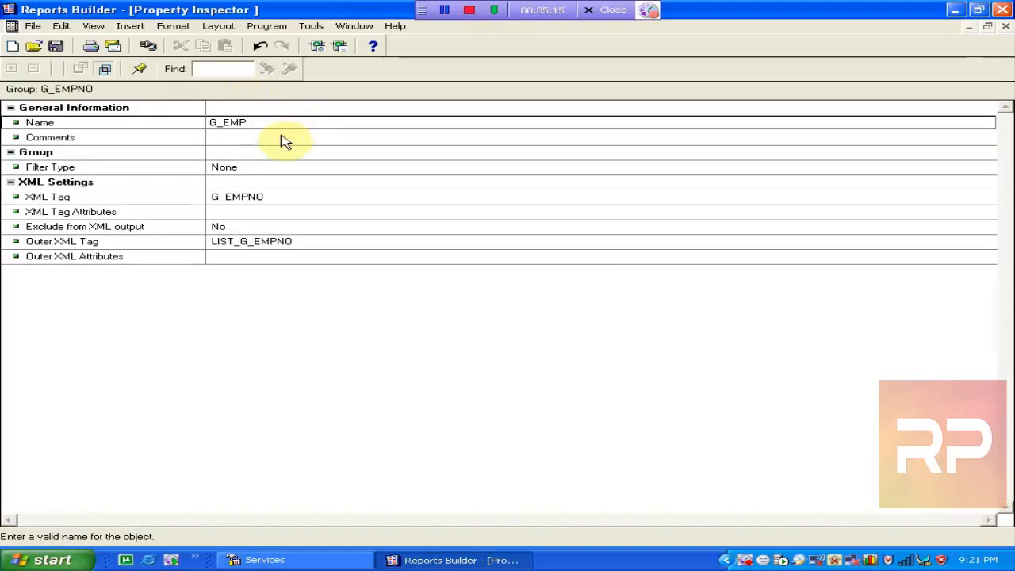
{"action": "left_click", "coordinate": [283, 196]}
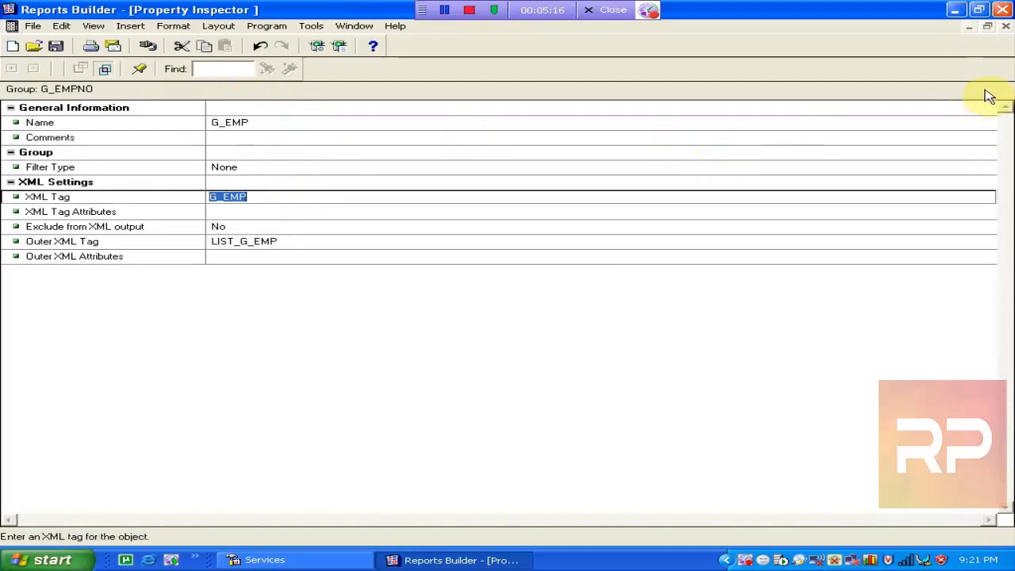
{"action": "left_click", "coordinate": [1006, 27]}
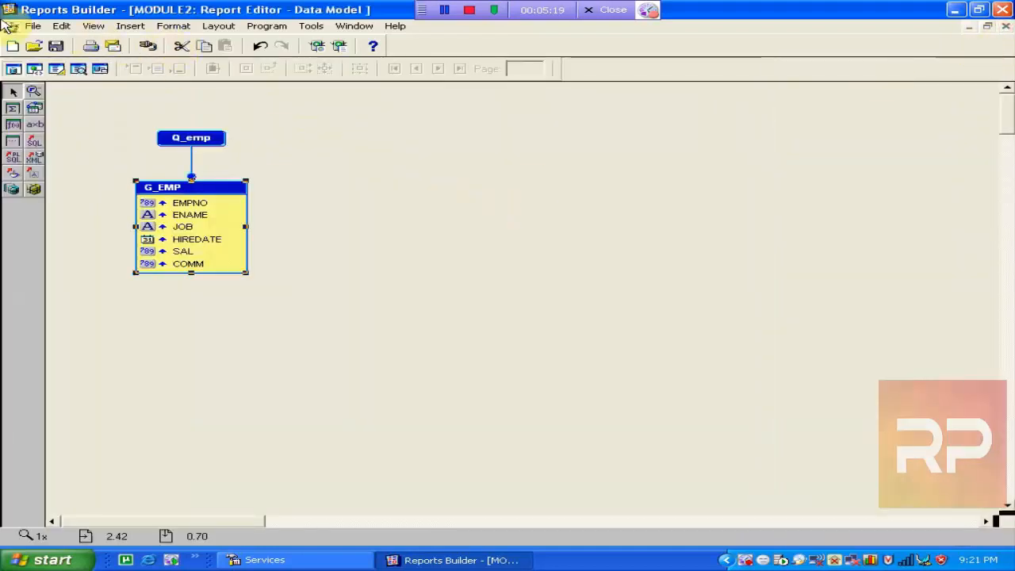
Save the report as emp_manual_tabular with file type Reports Binary (*.rdf).
{"action": "left_click", "coordinate": [59, 46]}
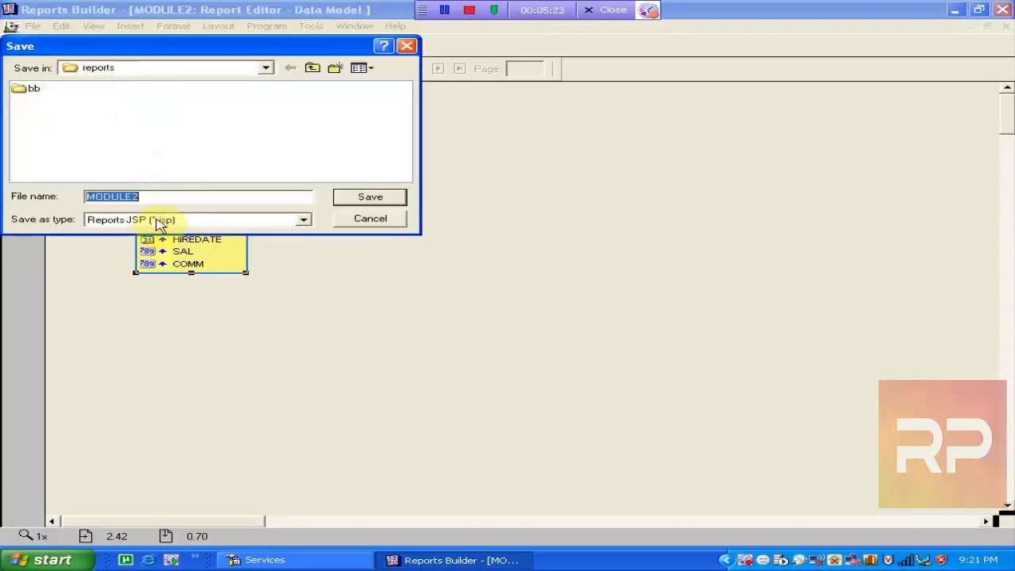
{"action": "type", "text": "e"}
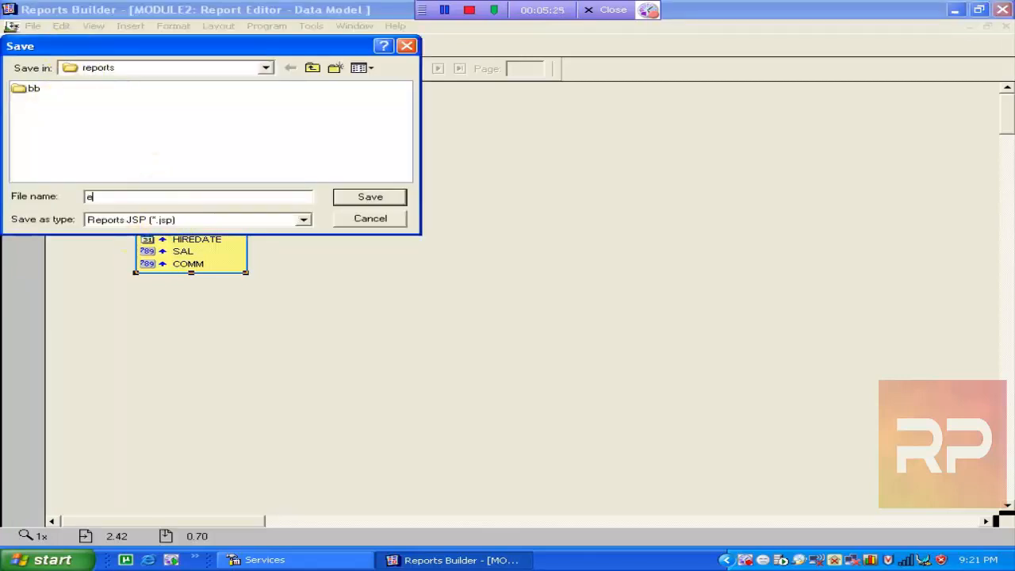
{"action": "type", "text": "mp_manual_tabular"}
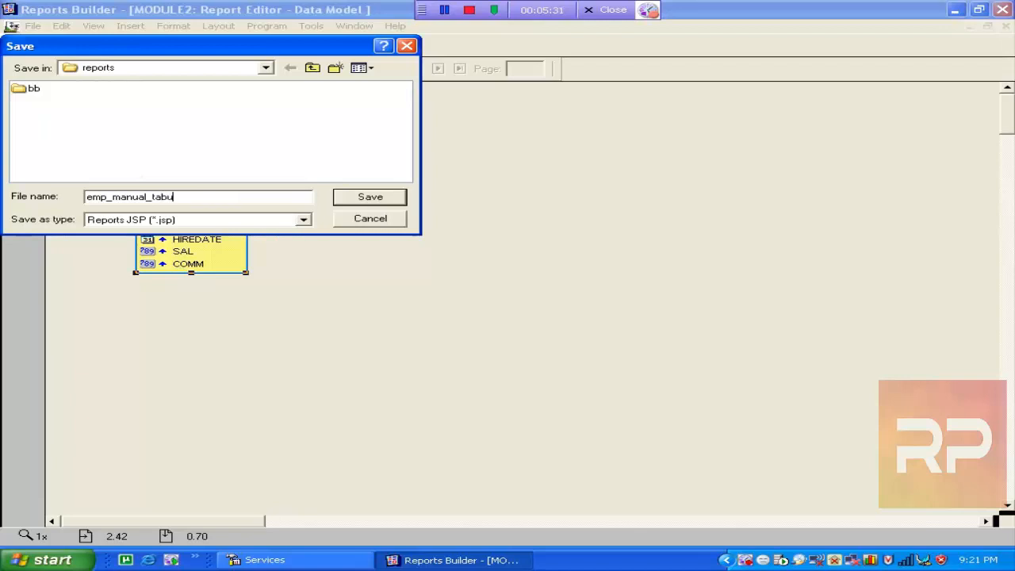
{"action": "left_click", "coordinate": [178, 222]}
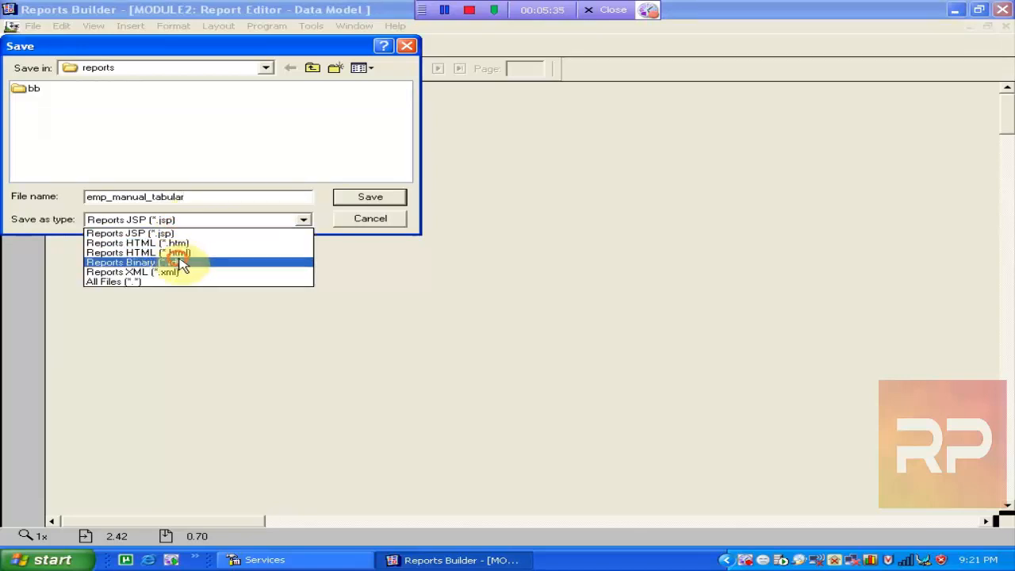
{"action": "left_click", "coordinate": [177, 262]}
{"action": "left_click", "coordinate": [371, 198]}
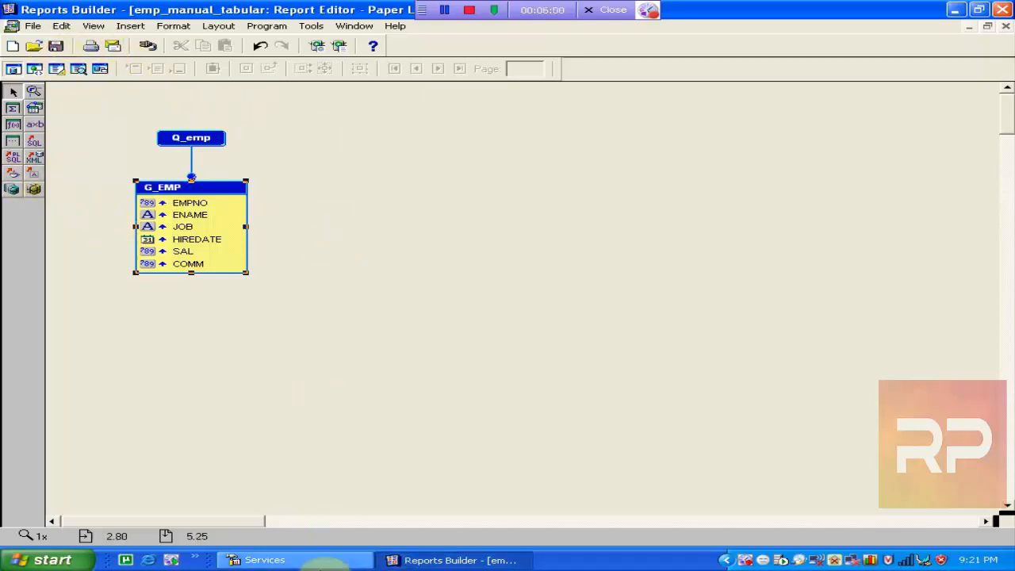
Minimize the Services window and show the report's Paper Layout view.
{"action": "left_click", "coordinate": [321, 560]}
{"action": "left_click", "coordinate": [360, 561]}
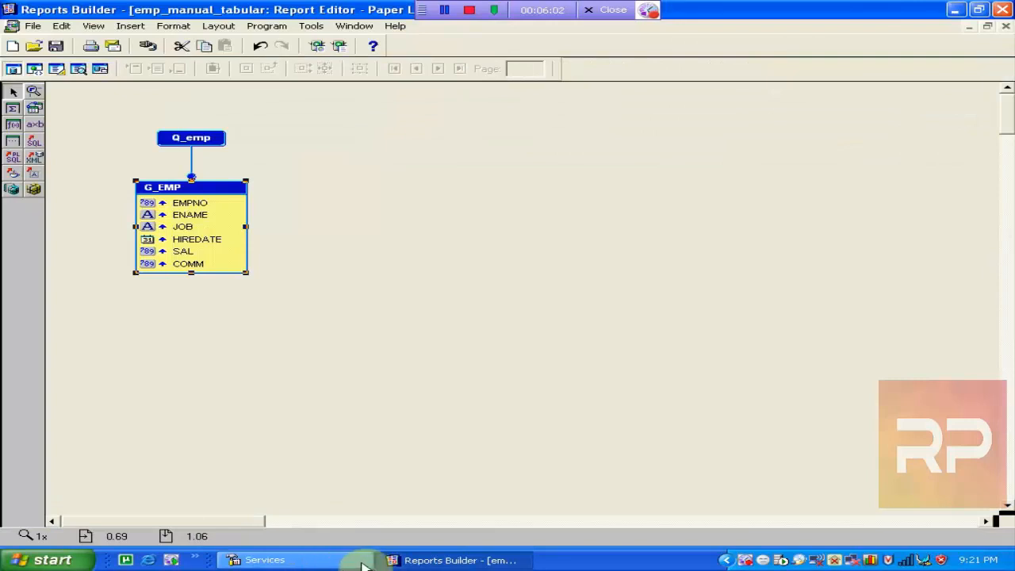
{"action": "left_click", "coordinate": [55, 48]}
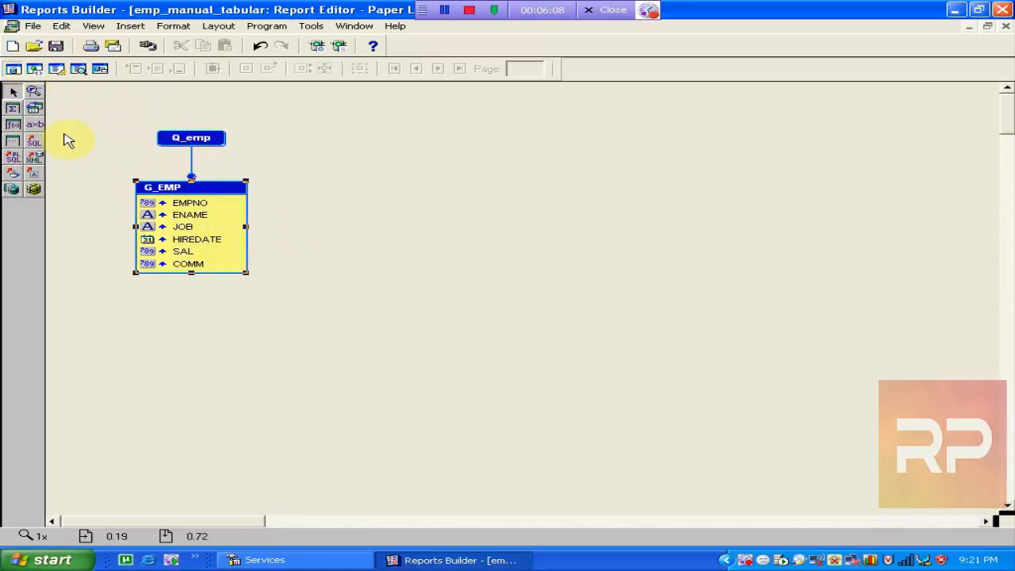
{"action": "left_click", "coordinate": [56, 70]}
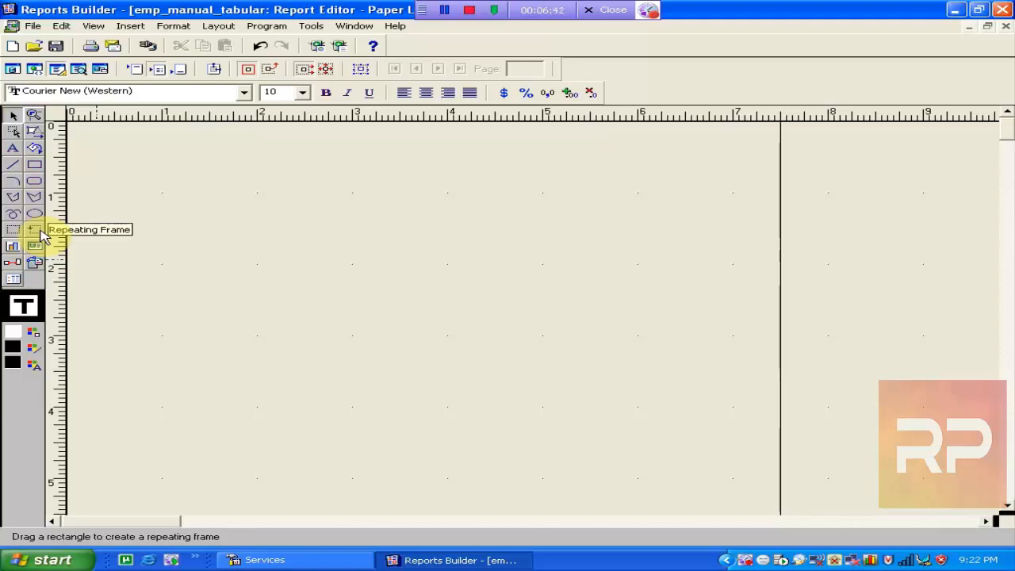
Draw a large frame near the top of the paper layout.
{"action": "left_click", "coordinate": [14, 230]}
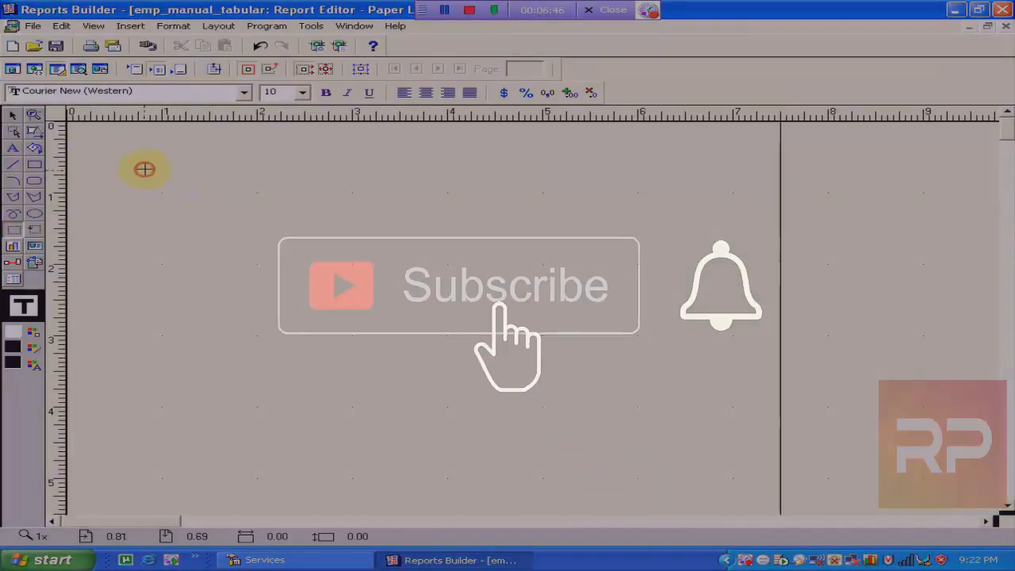
{"action": "left_click_drag", "start_coordinate": [145, 170], "coordinate": [739, 388]}
{"action": "left_click_drag", "start_coordinate": [526, 278], "coordinate": [517, 271]}
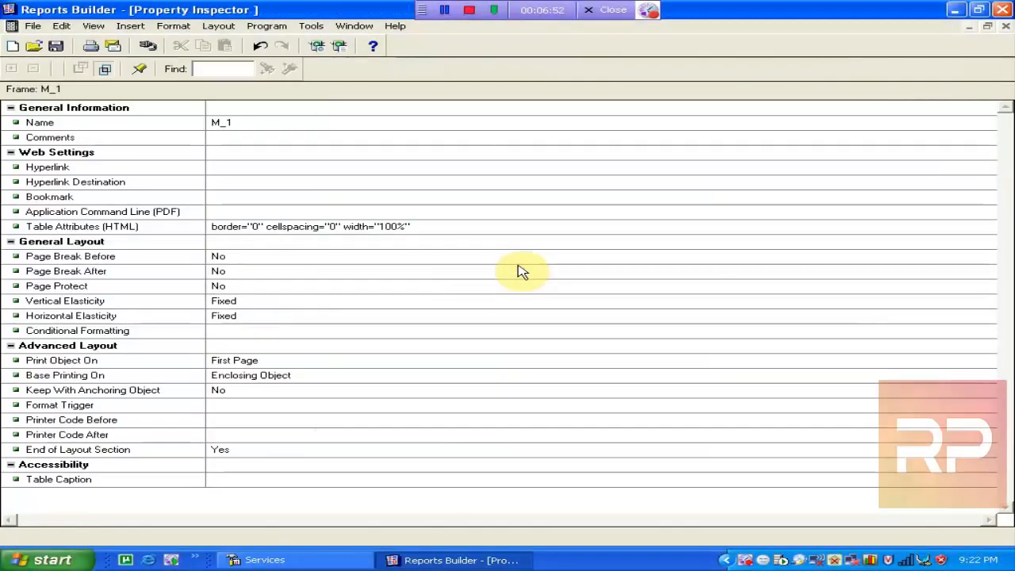
{"action": "left_click", "coordinate": [1005, 27]}
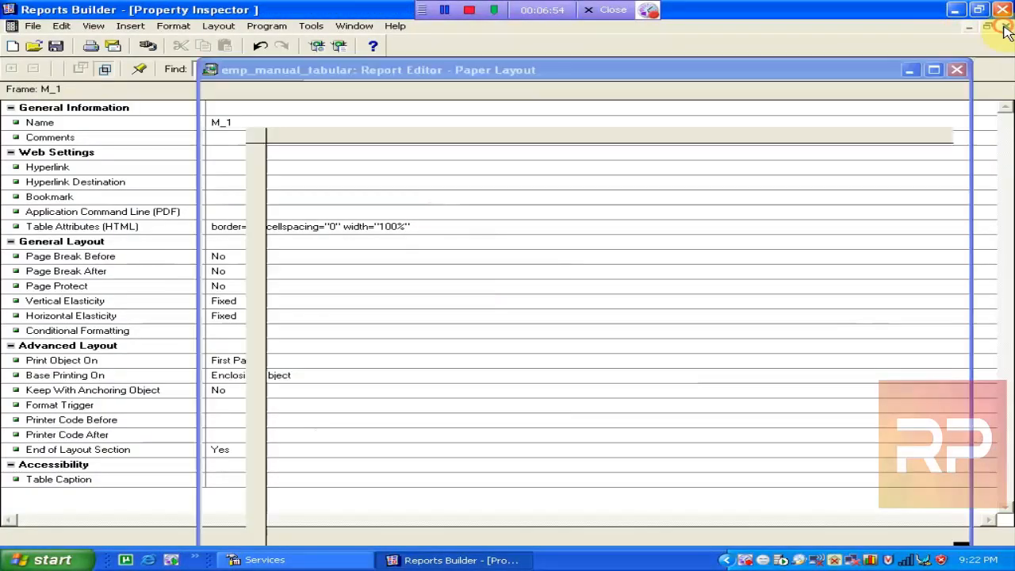
Rename the frame from M_1 to M_emp in its Property Inspector.
{"action": "double_click", "coordinate": [420, 243]}
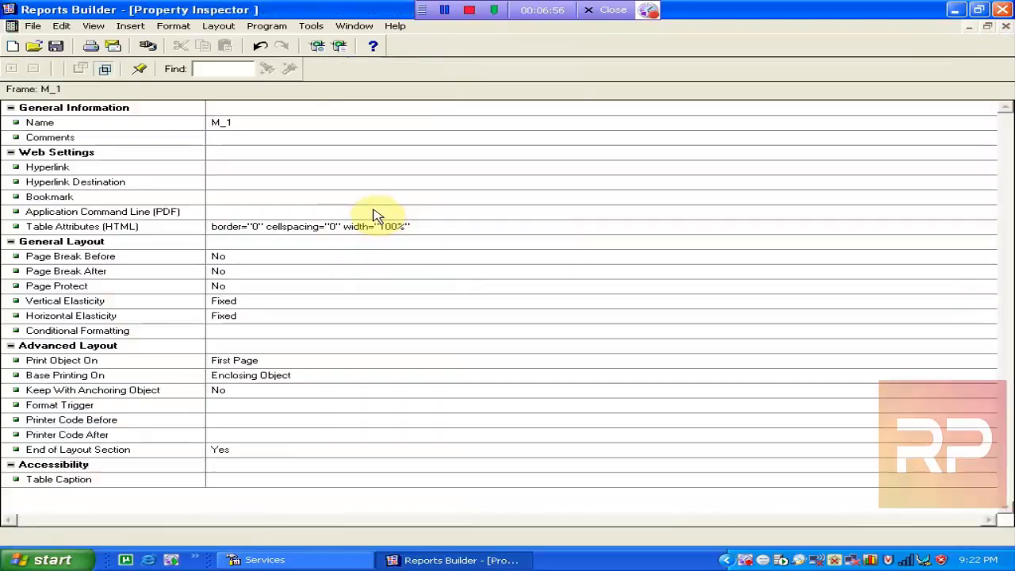
{"action": "left_click", "coordinate": [235, 121]}
{"action": "left_click", "coordinate": [265, 118]}
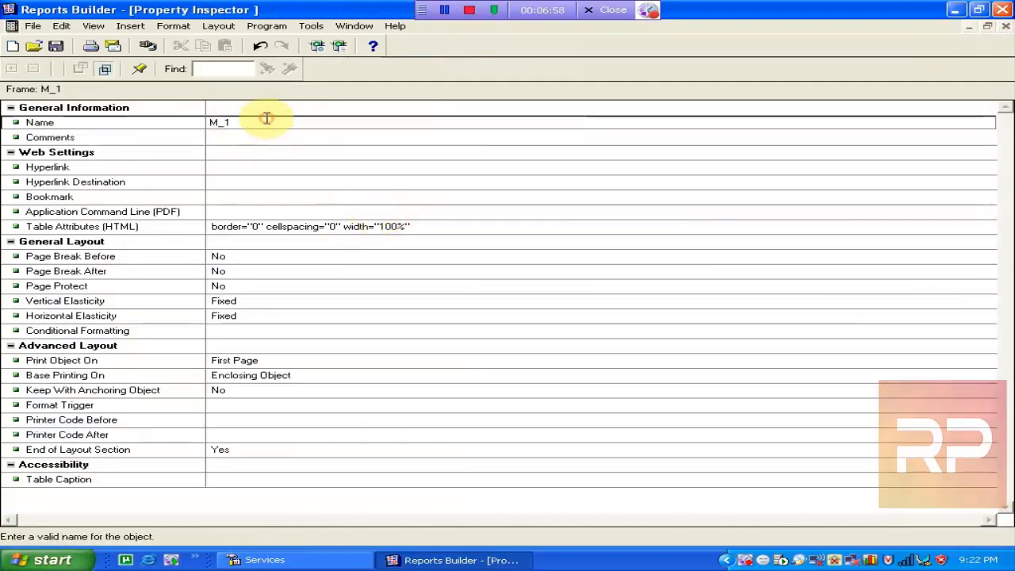
{"action": "key", "text": "BackSpace"}
{"action": "type", "text": "em"}
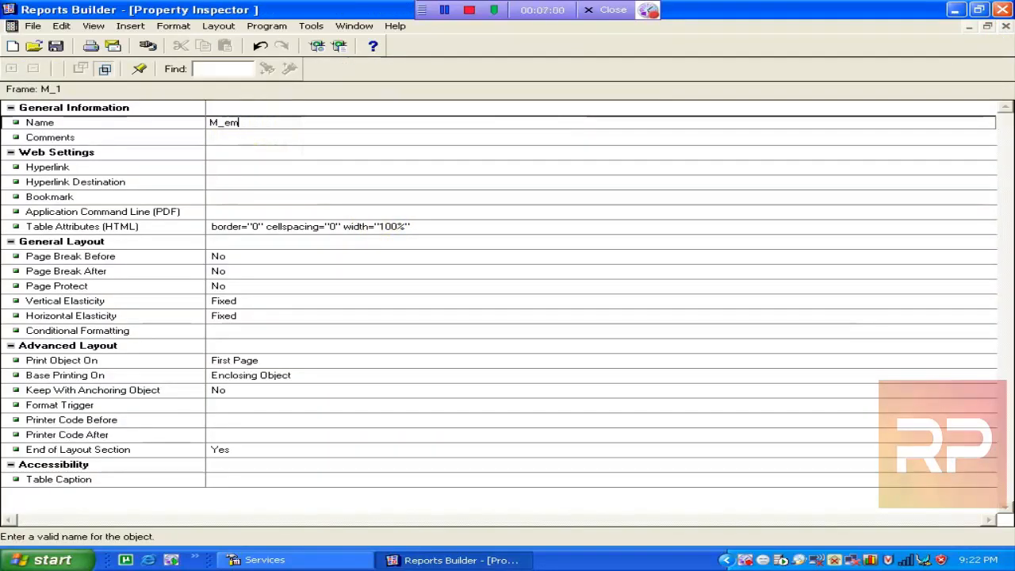
{"action": "type", "text": "p_"}
{"action": "left_click", "coordinate": [320, 179]}
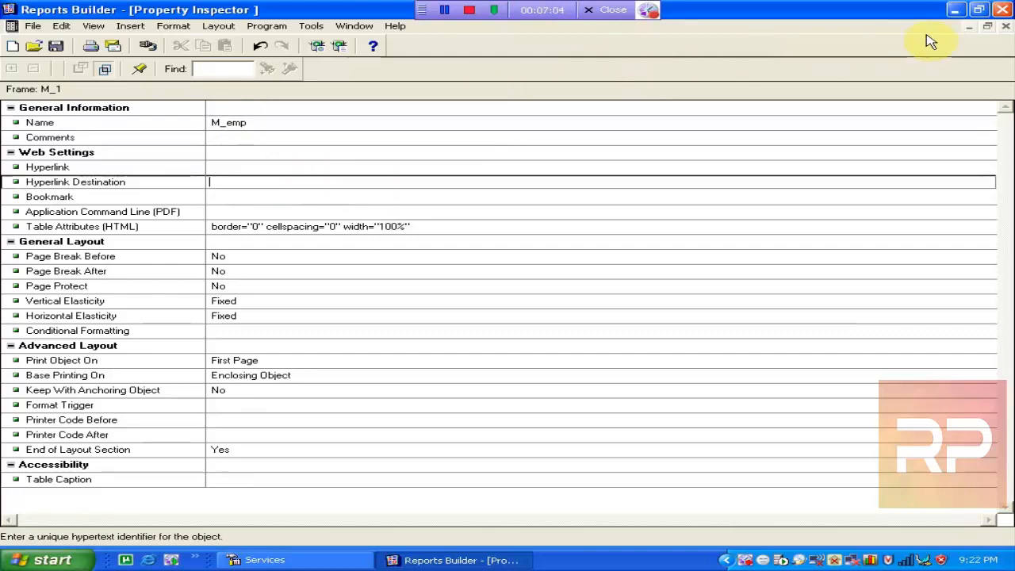
{"action": "left_click", "coordinate": [1005, 26]}
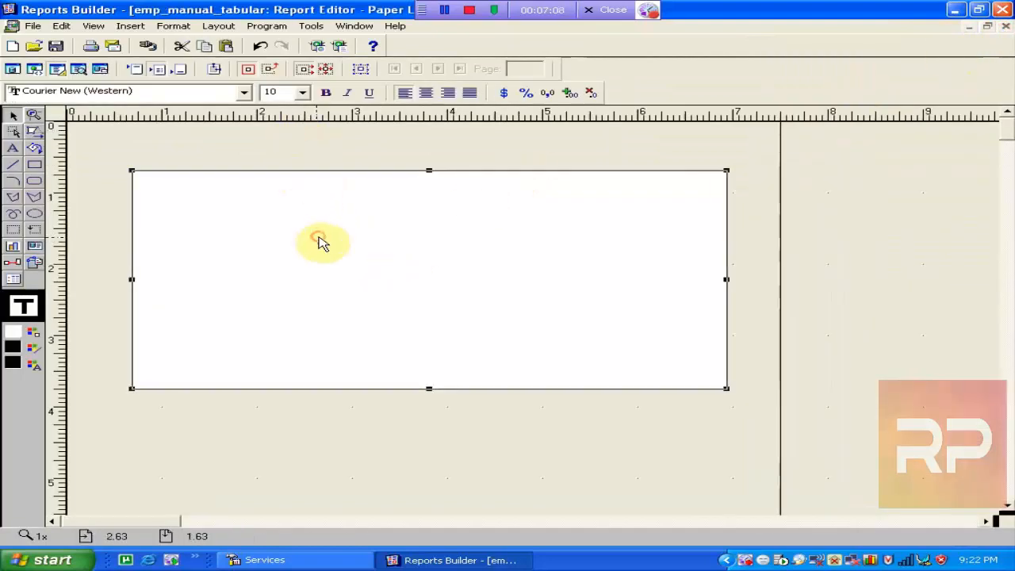
Draw a wide field strip across the top of the main frame.
{"action": "left_click", "coordinate": [13, 230]}
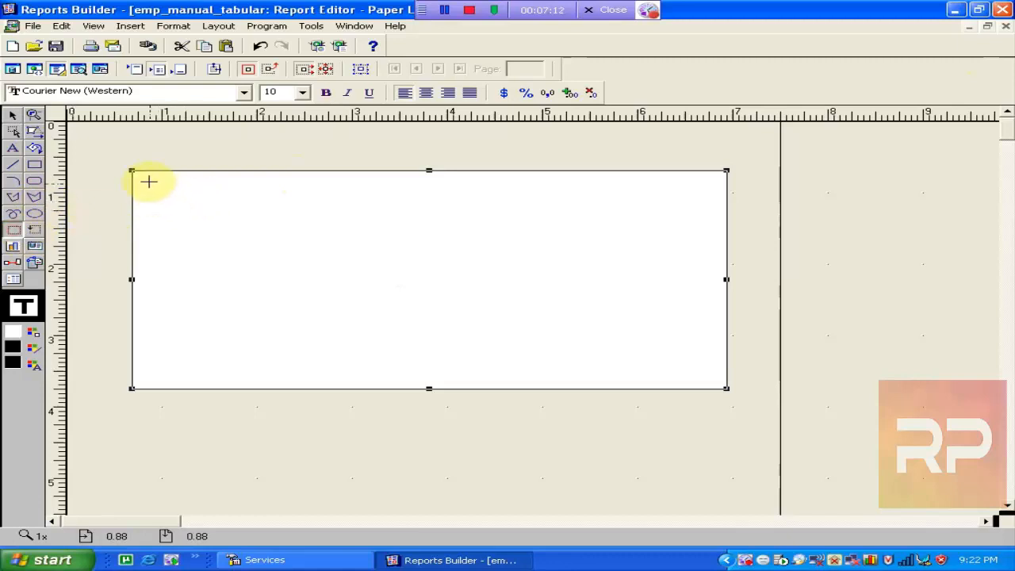
{"action": "left_click_drag", "start_coordinate": [145, 181], "coordinate": [720, 214]}
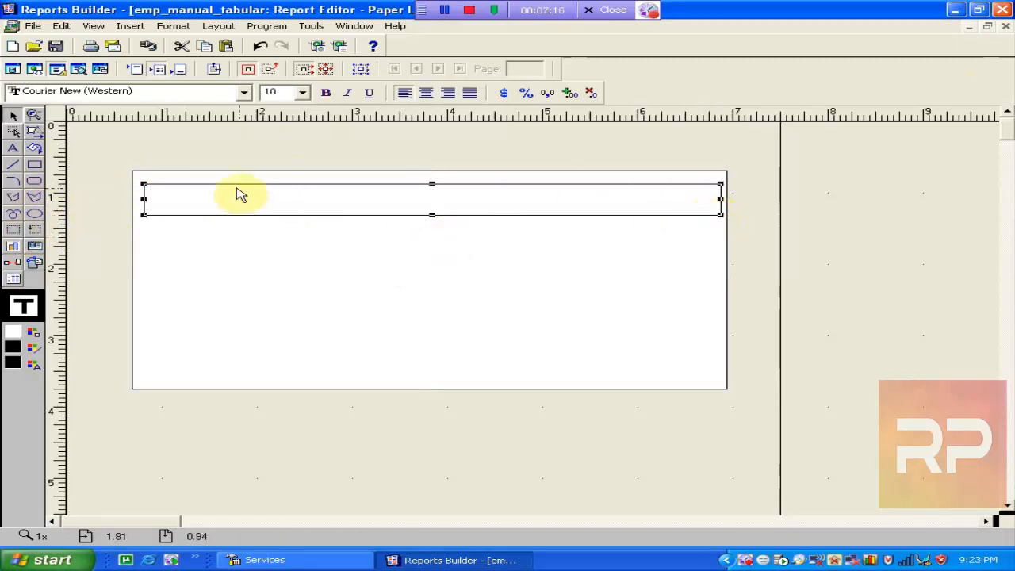
{"action": "left_click", "coordinate": [274, 301]}
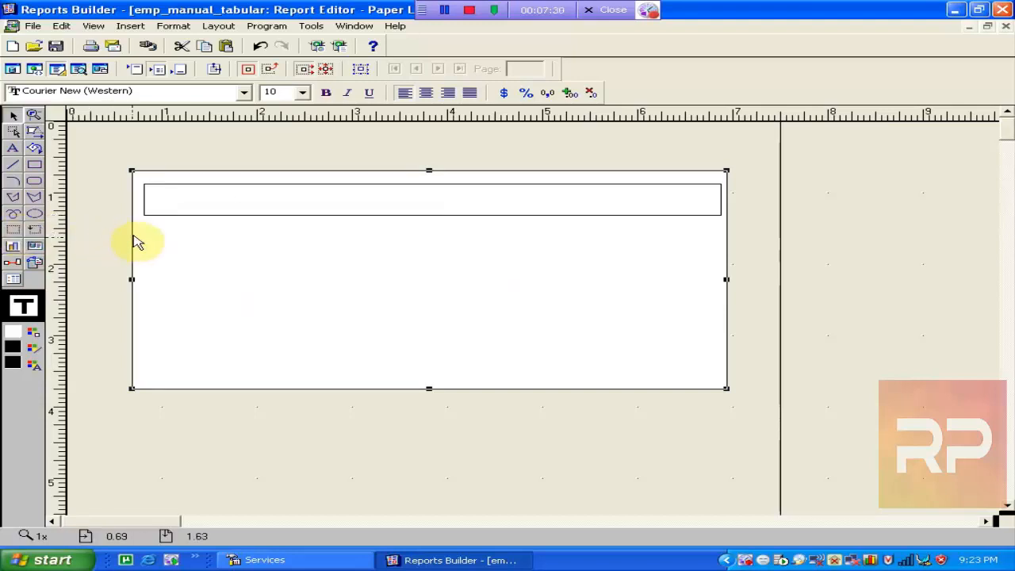
Draw a thin repeating frame below the main frame, then delete it.
{"action": "left_click", "coordinate": [34, 230]}
{"action": "left_click_drag", "start_coordinate": [202, 450], "coordinate": [448, 460]}
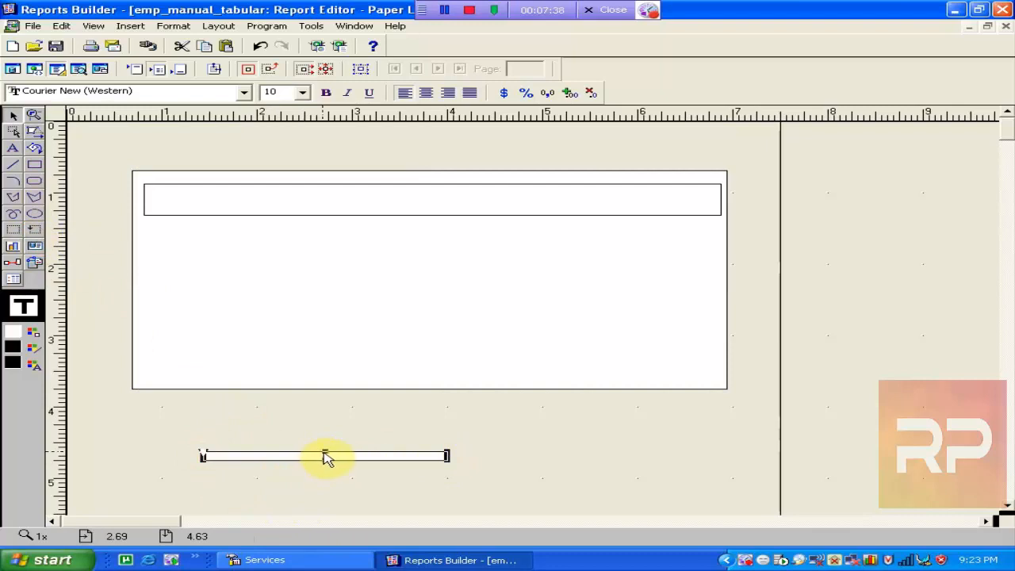
{"action": "left_click_drag", "start_coordinate": [326, 455], "coordinate": [329, 450]}
{"action": "left_click", "coordinate": [262, 480]}
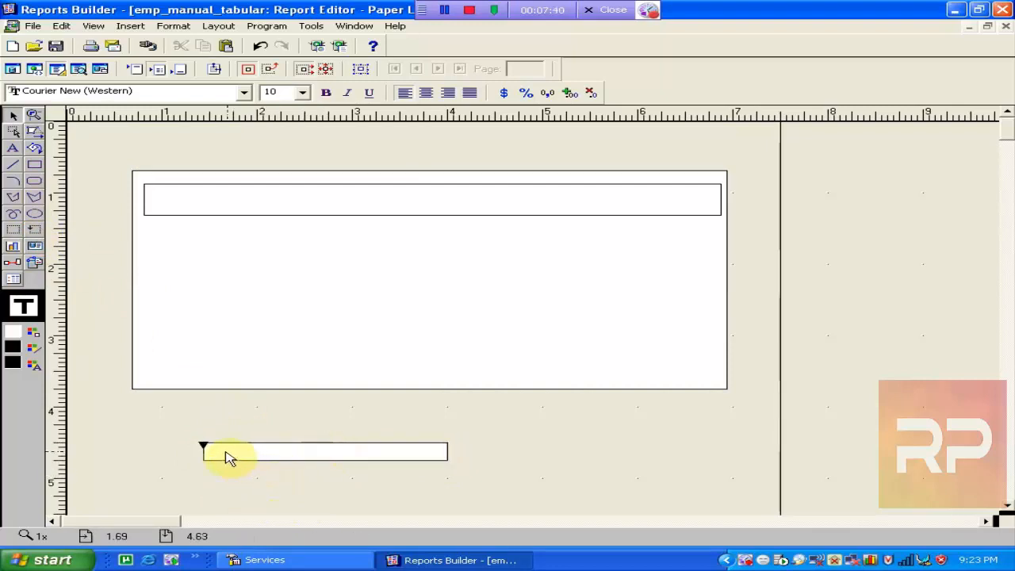
{"action": "left_click", "coordinate": [229, 456]}
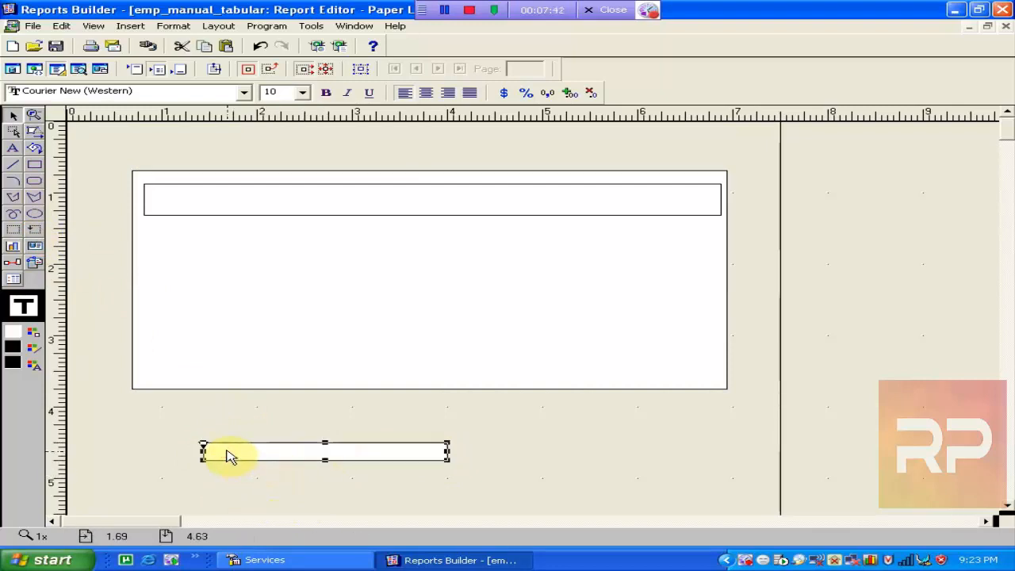
{"action": "key", "text": "Delete"}
Nudge the inner field box left, right and down so the enclosing frame stretches with it.
{"action": "left_click", "coordinate": [357, 275]}
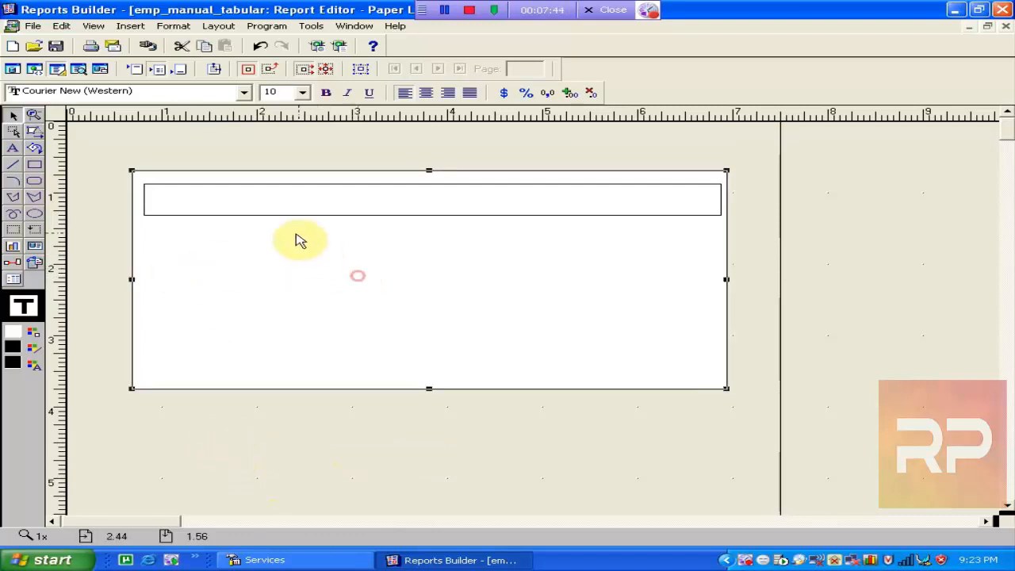
{"action": "left_click", "coordinate": [267, 211]}
{"action": "key", "text": "Left"}
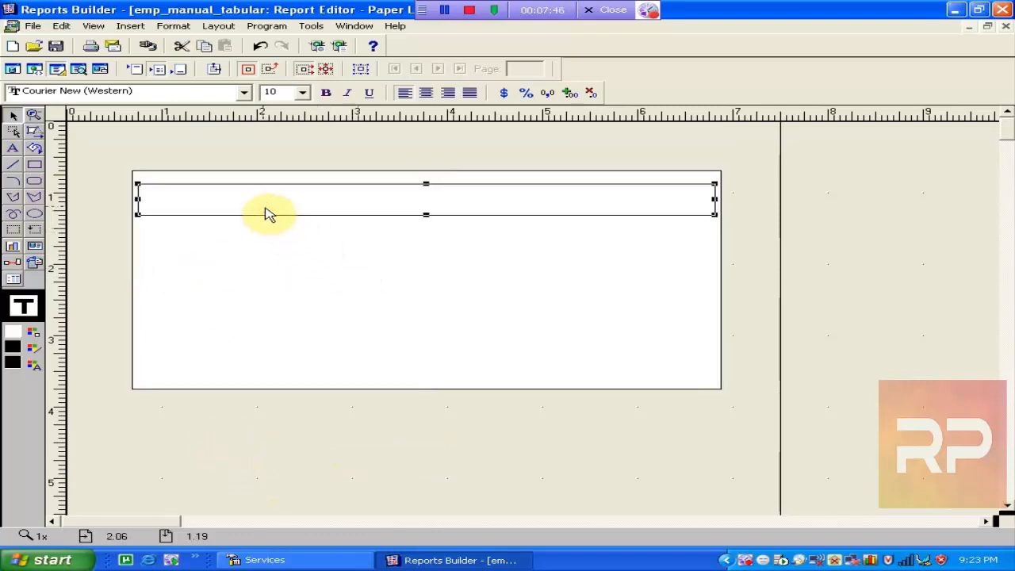
{"action": "key", "text": "Right"}
{"action": "key", "text": "Right"}
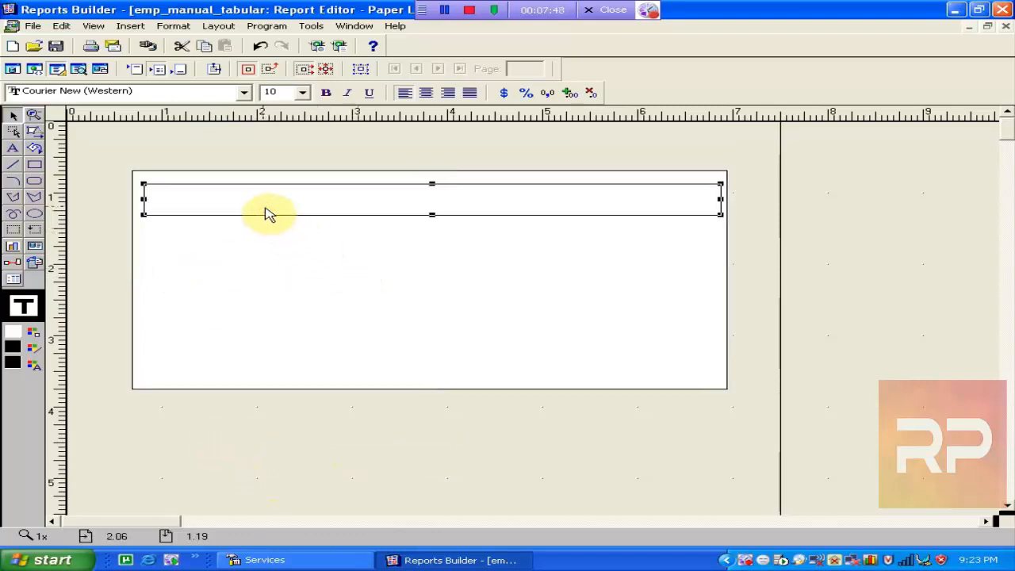
{"action": "key", "text": "Left"}
{"action": "key", "text": "Down"}
{"action": "key", "text": "Down"}
{"action": "key", "text": "Down"}
{"action": "key", "text": "Down"}
{"action": "key", "text": "Down"}
{"action": "key", "text": "Down"}
{"action": "key", "text": "Down"}
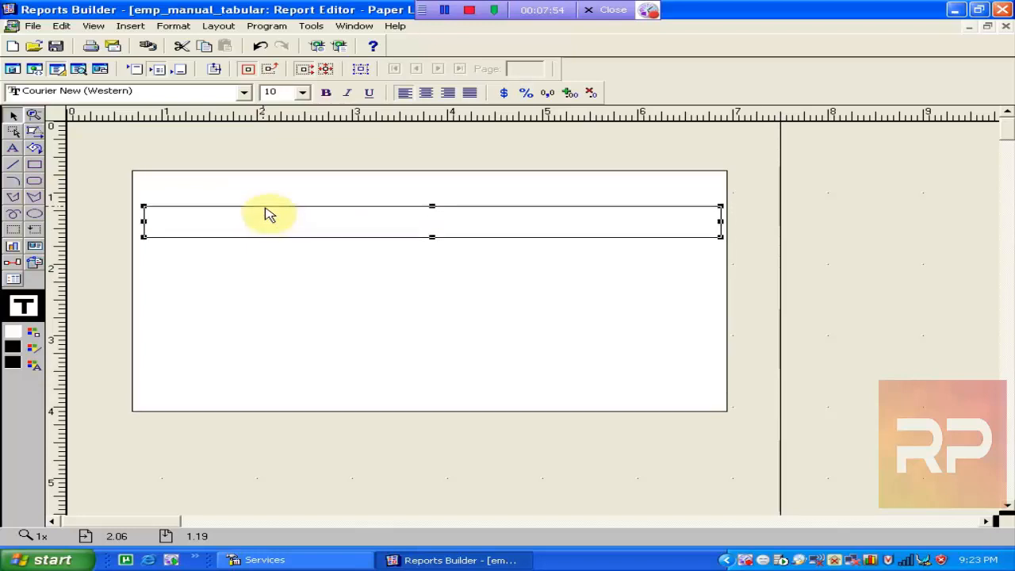
{"action": "key", "text": "Down"}
{"action": "key", "text": "Down"}
{"action": "key", "text": "Down"}
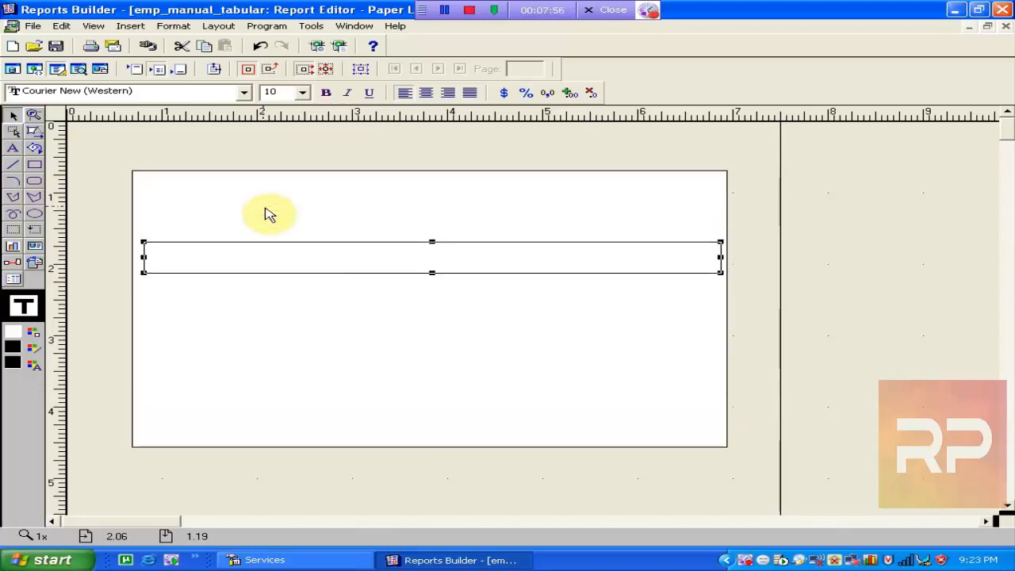
{"action": "key", "text": "Up"}
{"action": "key", "text": "Up"}
{"action": "key", "text": "Up"}
{"action": "key", "text": "Up"}
{"action": "key", "text": "Up"}
{"action": "key", "text": "Up"}
{"action": "key", "text": "Up"}
{"action": "key", "text": "Up"}
{"action": "key", "text": "Up"}
{"action": "key", "text": "Up"}
{"action": "key", "text": "Up"}
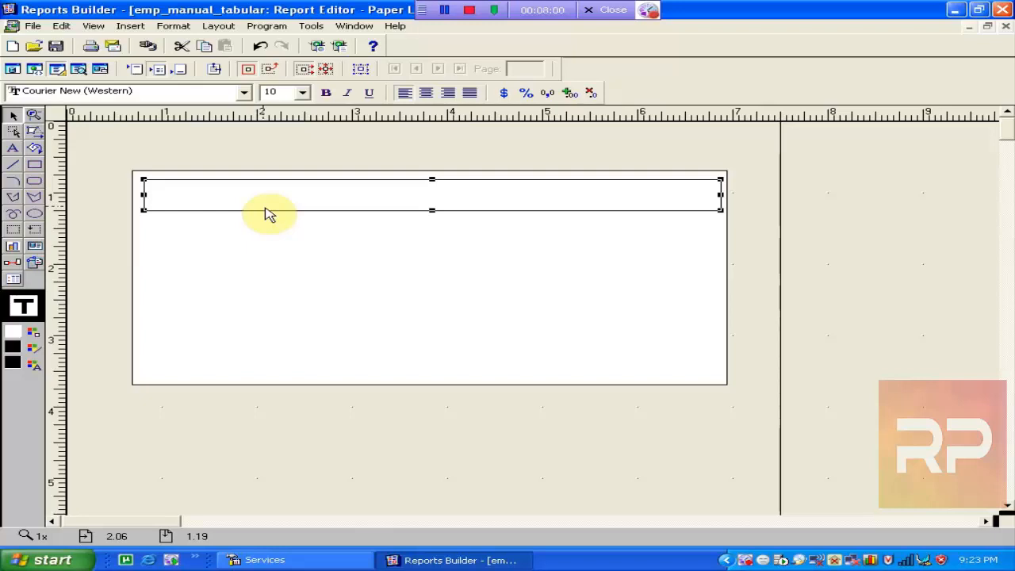
{"action": "key", "text": "Right"}
{"action": "key", "text": "Right"}
{"action": "key", "text": "Right"}
{"action": "key", "text": "Right"}
{"action": "key", "text": "Left"}
{"action": "key", "text": "Left"}
{"action": "key", "text": "Left"}
{"action": "key", "text": "Left"}
{"action": "key", "text": "Left"}
{"action": "key", "text": "Left"}
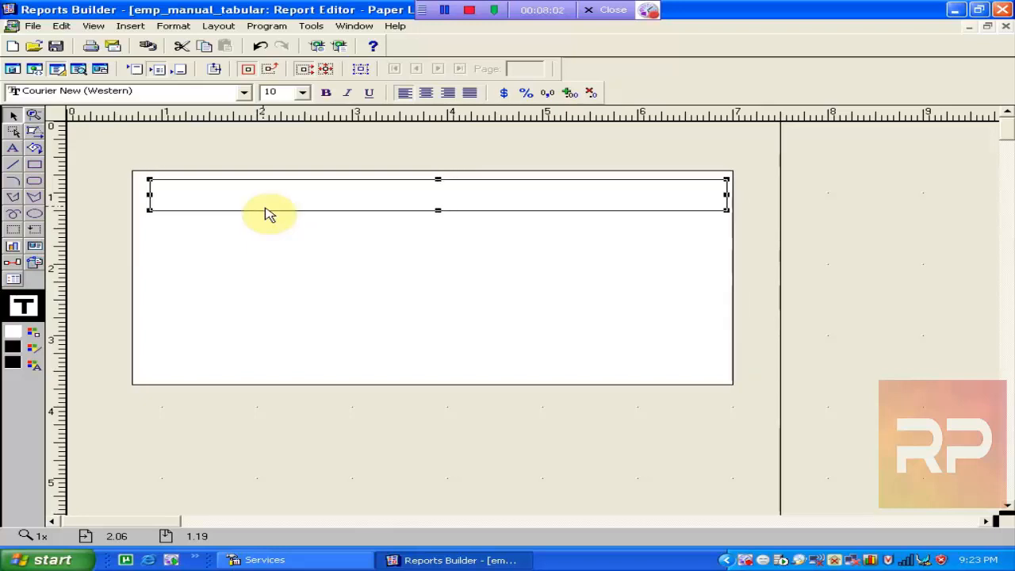
{"action": "key", "text": "Right"}
{"action": "key", "text": "Right"}
{"action": "key", "text": "Right"}
{"action": "key", "text": "Right"}
{"action": "key", "text": "Right"}
{"action": "key", "text": "Right"}
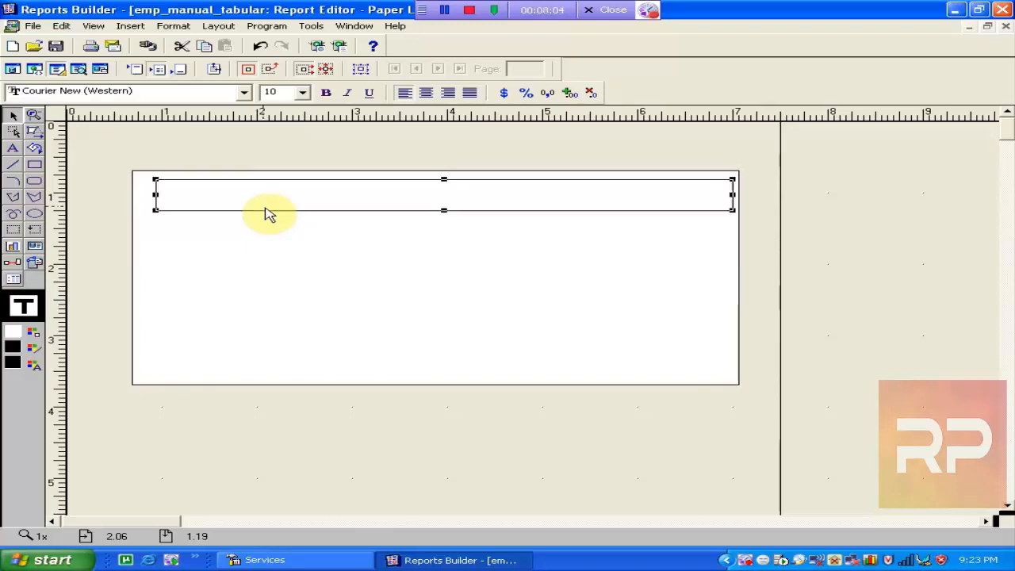
{"action": "key", "text": "Left"}
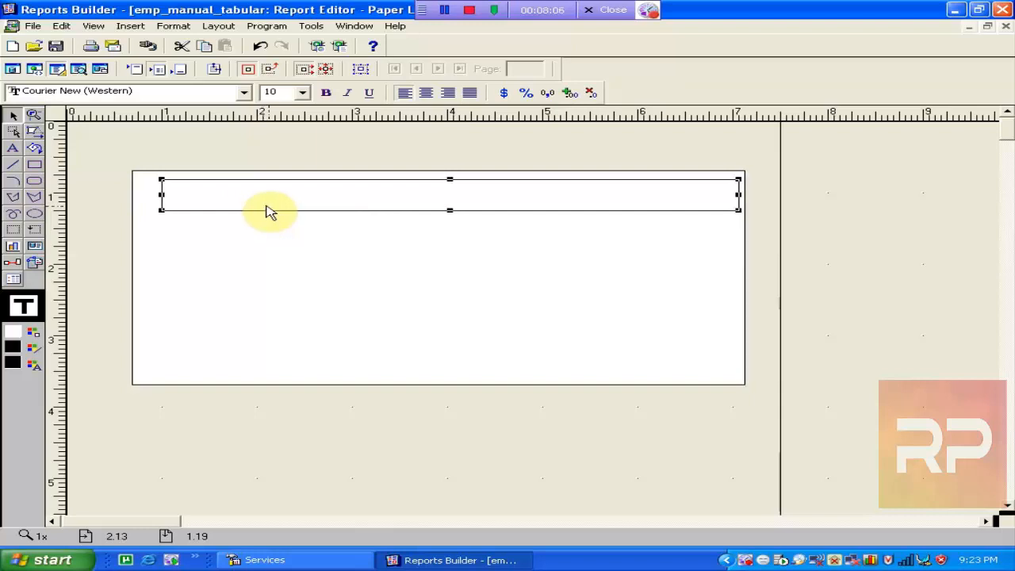
Turn Flex Off and nudge the box down and left independently of its frame.
{"action": "left_click", "coordinate": [328, 72]}
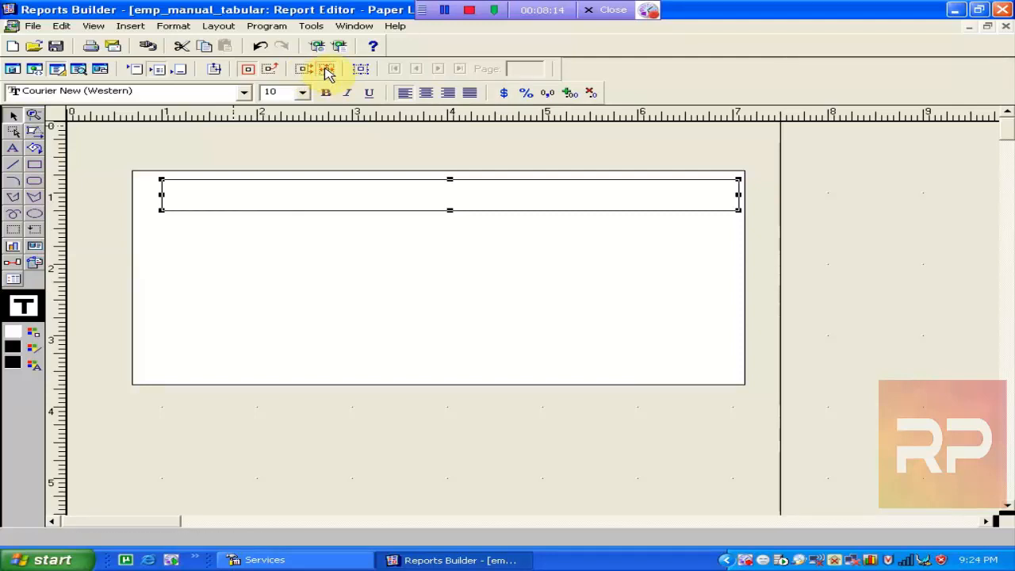
{"action": "key", "text": "Down"}
{"action": "key", "text": "Down"}
{"action": "key", "text": "Down"}
{"action": "key", "text": "Down"}
{"action": "key", "text": "Down"}
{"action": "key", "text": "Down"}
{"action": "key", "text": "Down"}
{"action": "key", "text": "Down"}
{"action": "key", "text": "Down"}
{"action": "key", "text": "Left"}
{"action": "key", "text": "Left"}
{"action": "key", "text": "Left"}
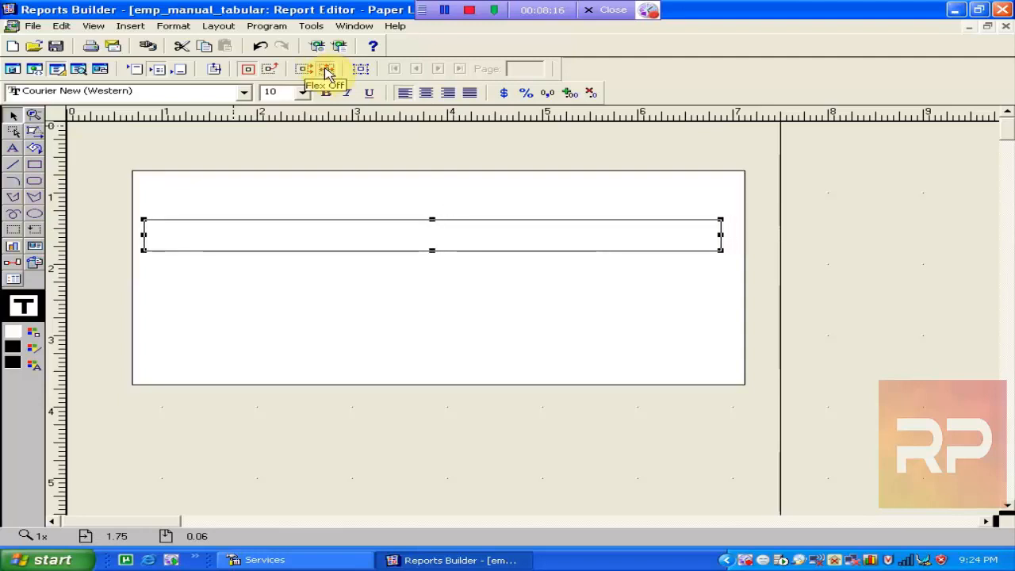
{"action": "key", "text": "Left"}
{"action": "key", "text": "Left"}
{"action": "key", "text": "Right"}
{"action": "key", "text": "Right"}
{"action": "key", "text": "Right"}
{"action": "key", "text": "Right"}
{"action": "key", "text": "Right"}
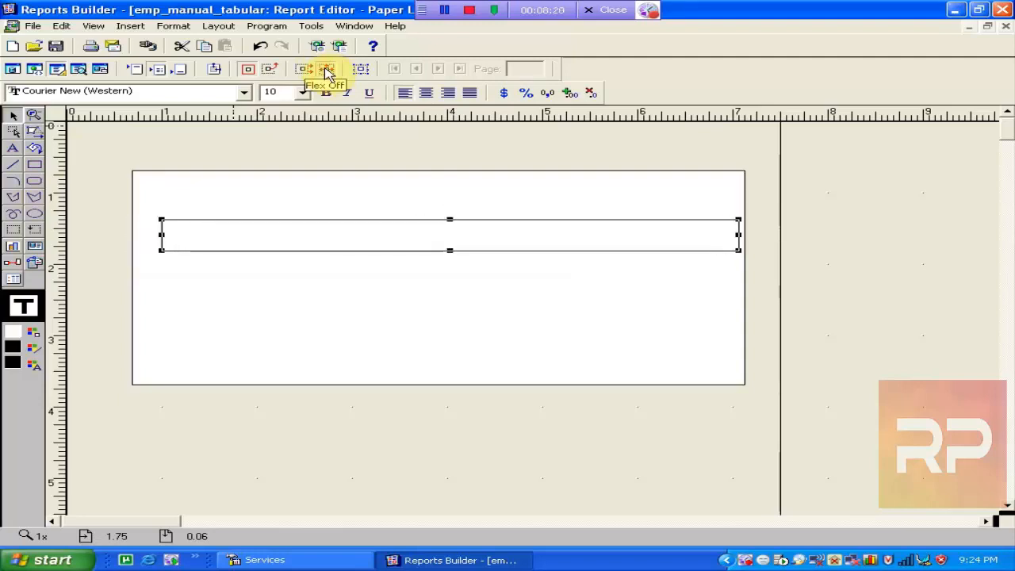
Reselect the inner box and nudge it up, down, left and right to settle below the frame's top.
{"action": "left_click", "coordinate": [361, 187]}
{"action": "left_click", "coordinate": [370, 238]}
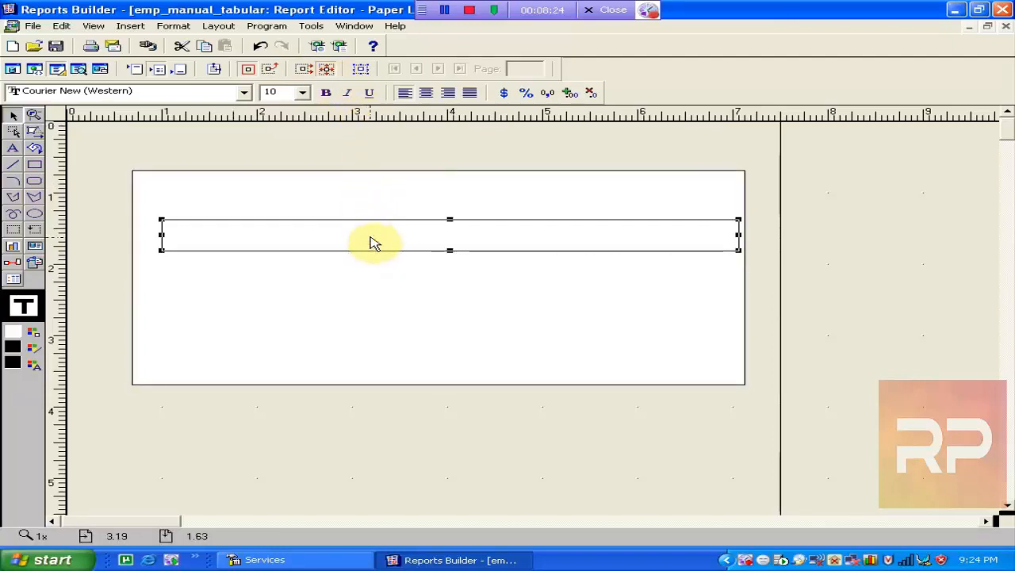
{"action": "key", "text": "Up"}
{"action": "key", "text": "Up"}
{"action": "key", "text": "Up"}
{"action": "key", "text": "Up"}
{"action": "key", "text": "Up"}
{"action": "key", "text": "Up"}
{"action": "key", "text": "Up"}
{"action": "key", "text": "Up"}
{"action": "key", "text": "Up"}
{"action": "key", "text": "Up"}
{"action": "key", "text": "Down"}
{"action": "key", "text": "Down"}
{"action": "key", "text": "Down"}
{"action": "key", "text": "Down"}
{"action": "key", "text": "Down"}
{"action": "key", "text": "Down"}
{"action": "key", "text": "Down"}
{"action": "key", "text": "Down"}
{"action": "key", "text": "Down"}
{"action": "key", "text": "Down"}
{"action": "key", "text": "Down"}
{"action": "key", "text": "Down"}
{"action": "key", "text": "Down"}
{"action": "key", "text": "Down"}
{"action": "key", "text": "Down"}
{"action": "key", "text": "Down"}
{"action": "key", "text": "Down"}
{"action": "key", "text": "Down"}
{"action": "key", "text": "Down"}
{"action": "key", "text": "Down"}
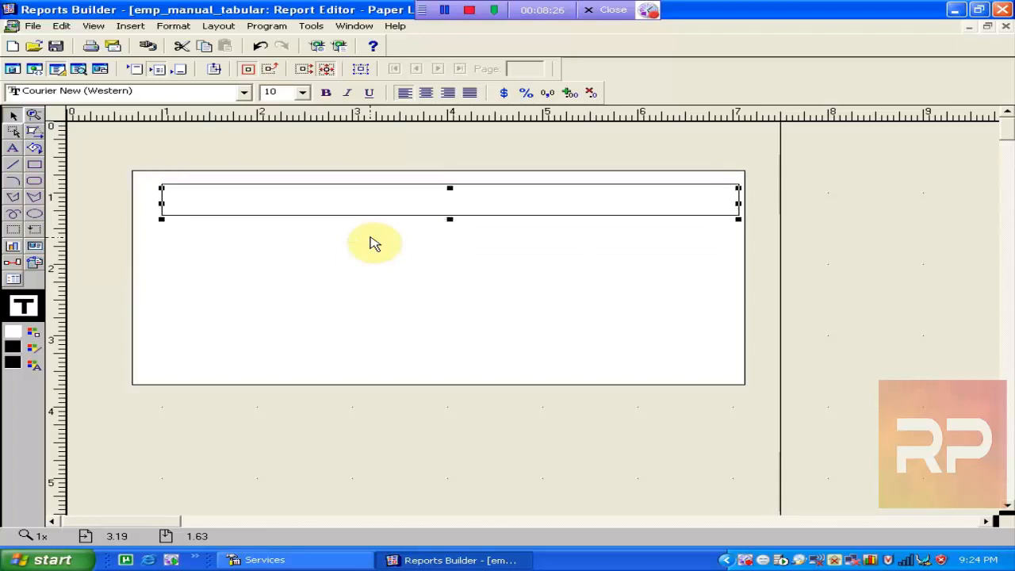
{"action": "key", "text": "Left"}
{"action": "key", "text": "Left"}
{"action": "key", "text": "Left"}
{"action": "key", "text": "Left"}
{"action": "key", "text": "Left"}
{"action": "key", "text": "Left"}
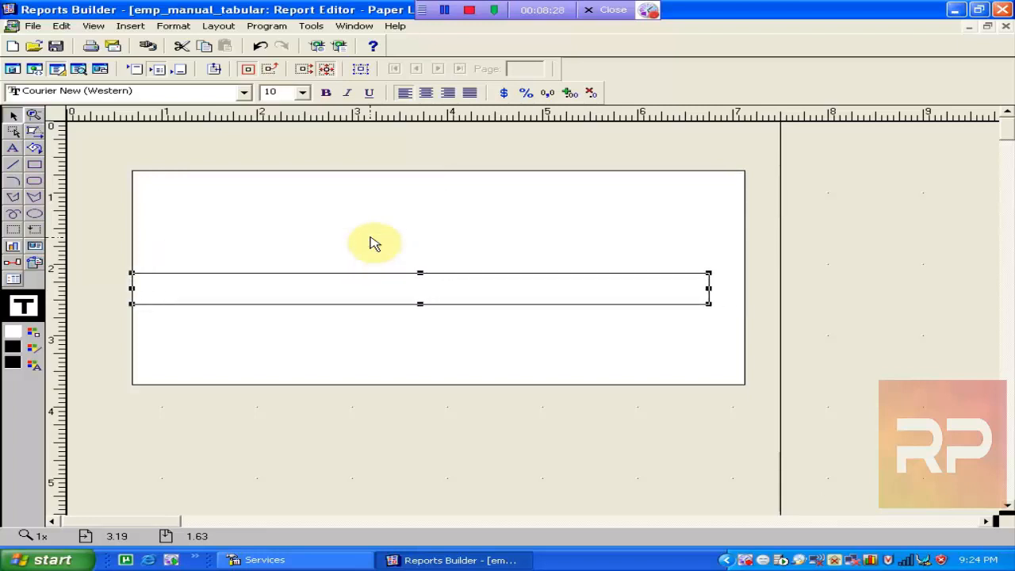
{"action": "key", "text": "Right"}
{"action": "key", "text": "Right"}
{"action": "key", "text": "Right"}
{"action": "key", "text": "Right"}
{"action": "key", "text": "Right"}
{"action": "key", "text": "Right"}
{"action": "key", "text": "Up"}
{"action": "key", "text": "Up"}
{"action": "key", "text": "Up"}
{"action": "key", "text": "Up"}
{"action": "key", "text": "Up"}
{"action": "key", "text": "Up"}
{"action": "key", "text": "Up"}
{"action": "key", "text": "Up"}
{"action": "key", "text": "Up"}
{"action": "key", "text": "Up"}
{"action": "key", "text": "Up"}
{"action": "key", "text": "Up"}
{"action": "key", "text": "Up"}
{"action": "key", "text": "Up"}
{"action": "key", "text": "Up"}
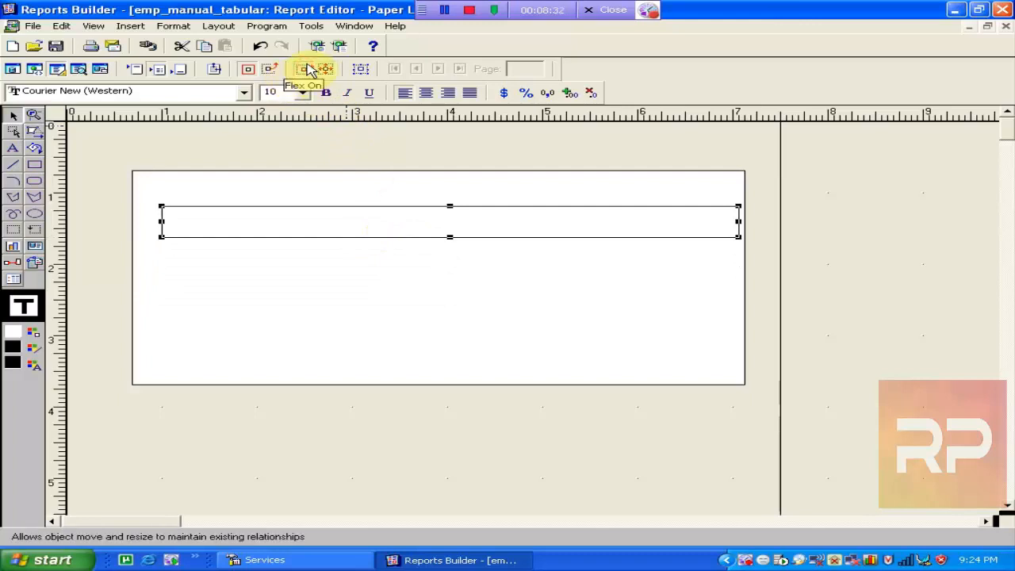
{"action": "key", "text": "Down"}
{"action": "key", "text": "Down"}
{"action": "key", "text": "Down"}
{"action": "key", "text": "Down"}
{"action": "key", "text": "Up"}
{"action": "key", "text": "Up"}
{"action": "key", "text": "Up"}
{"action": "key", "text": "Up"}
{"action": "key", "text": "Up"}
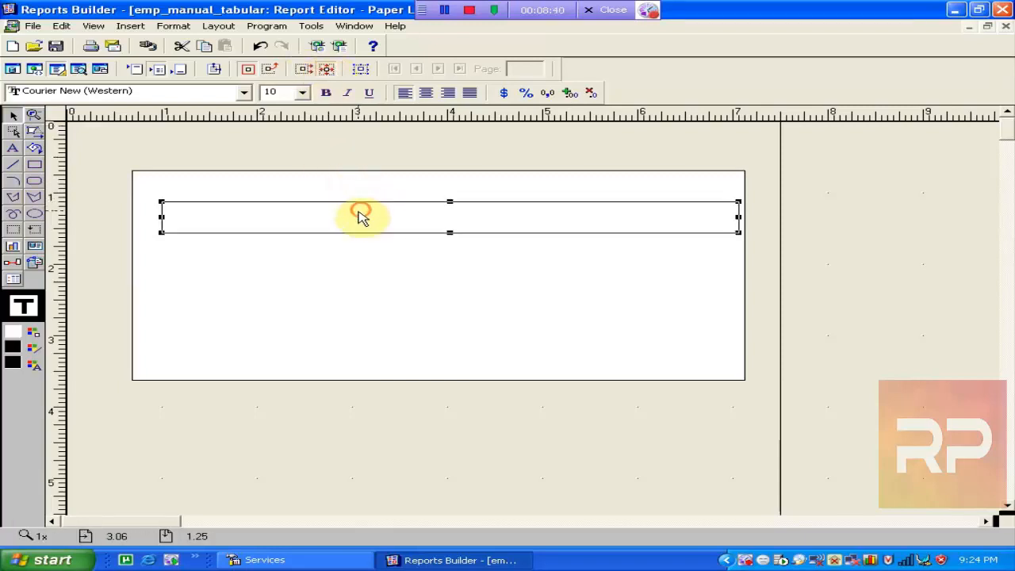
{"action": "key", "text": "Up"}
{"action": "key", "text": "Up"}
{"action": "key", "text": "Up"}
{"action": "key", "text": "Up"}
{"action": "key", "text": "Up"}
{"action": "key", "text": "Up"}
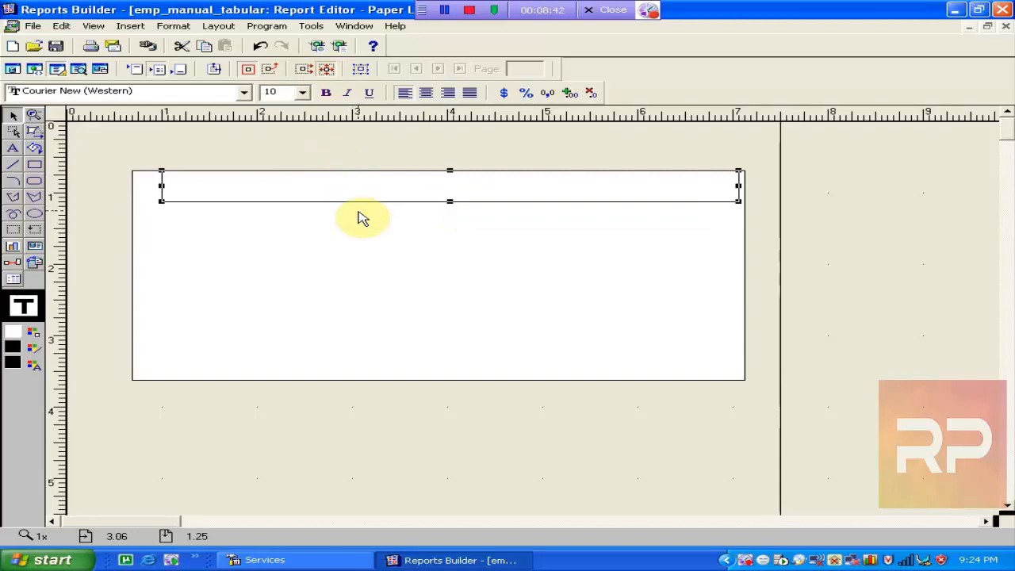
{"action": "key", "text": "Left"}
{"action": "key", "text": "Down"}
{"action": "key", "text": "Down"}
{"action": "key", "text": "Down"}
{"action": "key", "text": "Down"}
{"action": "key", "text": "Down"}
{"action": "key", "text": "Down"}
{"action": "key", "text": "Down"}
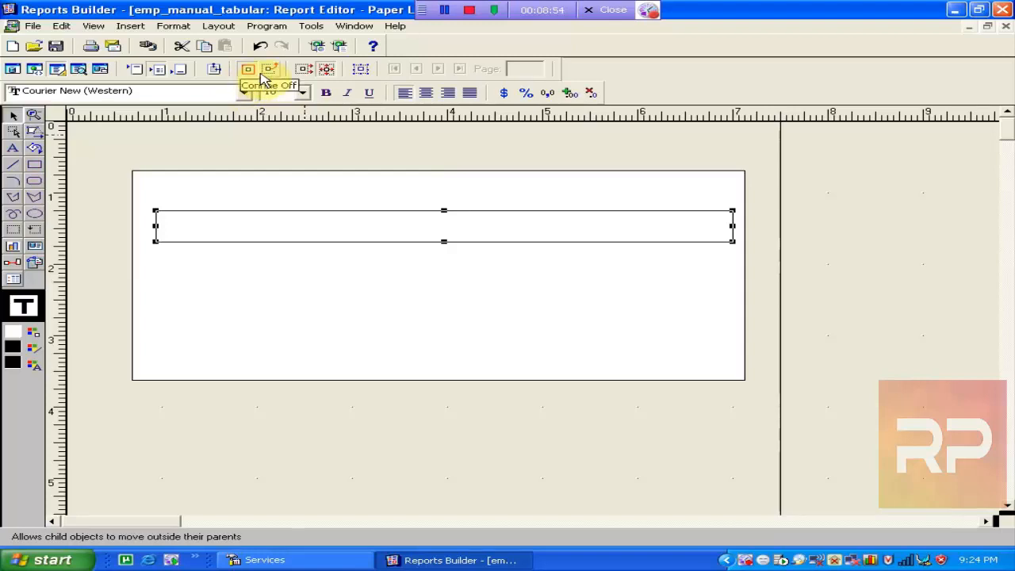
Turn Confine Off, push the box above the outer frame, then return it inside near the top.
{"action": "left_click", "coordinate": [275, 69]}
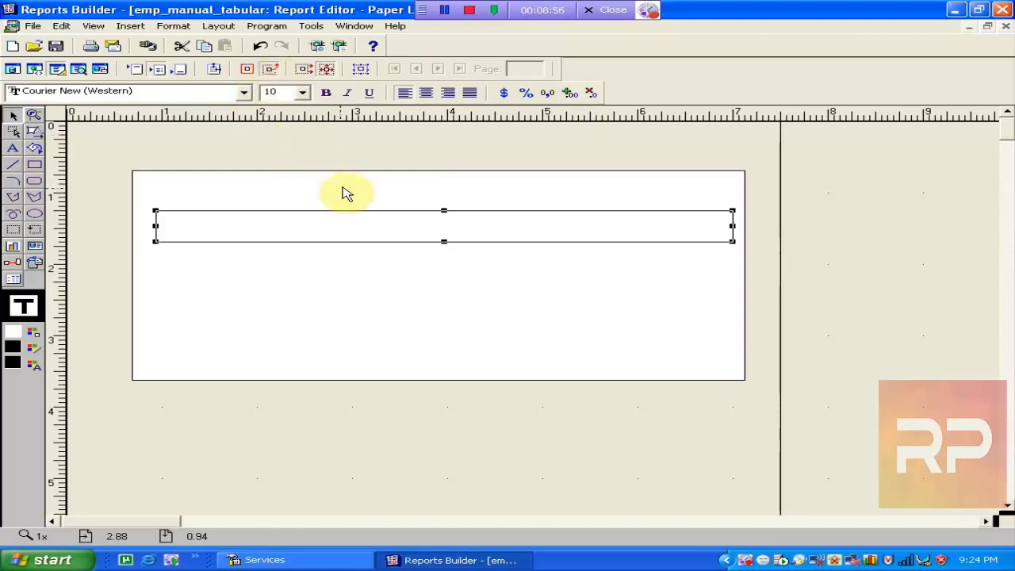
{"action": "key", "text": "Up"}
{"action": "key", "text": "Up"}
{"action": "key", "text": "Up"}
{"action": "key", "text": "Up"}
{"action": "key", "text": "Up"}
{"action": "key", "text": "Up"}
{"action": "key", "text": "Up"}
{"action": "key", "text": "Up"}
{"action": "key", "text": "Up"}
{"action": "key", "text": "Up"}
{"action": "key", "text": "Up"}
{"action": "key", "text": "Up"}
{"action": "key", "text": "Up"}
{"action": "key", "text": "Up"}
{"action": "key", "text": "Up"}
{"action": "key", "text": "Up"}
{"action": "key", "text": "Up"}
{"action": "key", "text": "Up"}
{"action": "key", "text": "Up"}
{"action": "key", "text": "Up"}
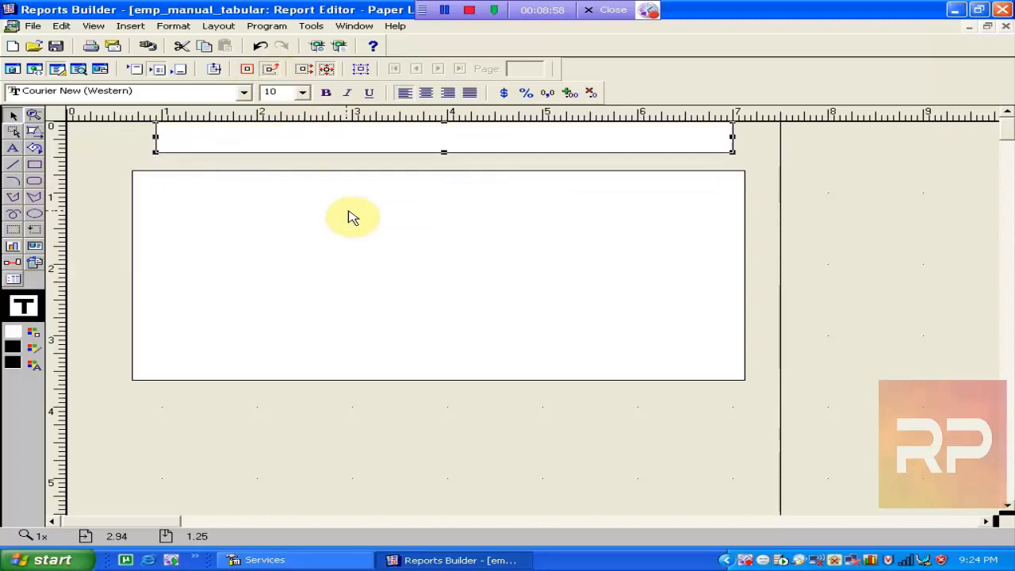
{"action": "key", "text": "Down"}
{"action": "key", "text": "Down"}
{"action": "key", "text": "Down"}
{"action": "key", "text": "Down"}
{"action": "key", "text": "Down"}
{"action": "key", "text": "Down"}
{"action": "key", "text": "Down"}
{"action": "key", "text": "Down"}
{"action": "key", "text": "Down"}
{"action": "key", "text": "Down"}
{"action": "key", "text": "Down"}
{"action": "key", "text": "Down"}
{"action": "key", "text": "Down"}
{"action": "key", "text": "Down"}
{"action": "key", "text": "Down"}
{"action": "key", "text": "Down"}
{"action": "key", "text": "Down"}
{"action": "key", "text": "Down"}
{"action": "key", "text": "Down"}
{"action": "key", "text": "Down"}
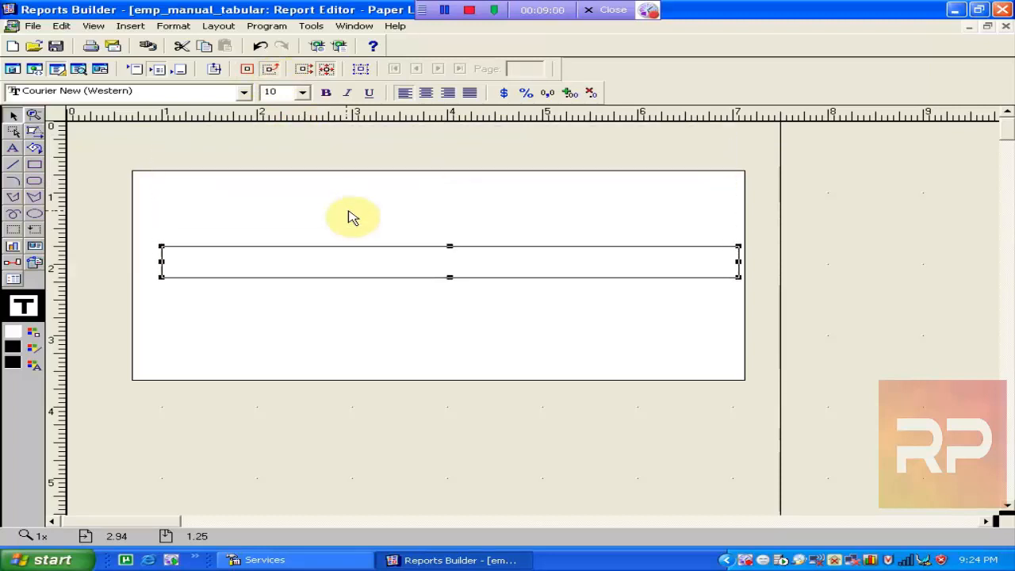
{"action": "key", "text": "Right"}
{"action": "key", "text": "Right"}
{"action": "key", "text": "Right"}
{"action": "key", "text": "Right"}
{"action": "key", "text": "Right"}
{"action": "key", "text": "Right"}
{"action": "key", "text": "Right"}
{"action": "key", "text": "Right"}
{"action": "key", "text": "Right"}
{"action": "key", "text": "Right"}
{"action": "key", "text": "Left"}
{"action": "key", "text": "Left"}
{"action": "key", "text": "Left"}
{"action": "key", "text": "Left"}
{"action": "key", "text": "Left"}
{"action": "key", "text": "Left"}
{"action": "key", "text": "Left"}
{"action": "key", "text": "Left"}
{"action": "key", "text": "Left"}
{"action": "key", "text": "Left"}
{"action": "key", "text": "Left"}
{"action": "key", "text": "Left"}
{"action": "key", "text": "Left"}
{"action": "key", "text": "Left"}
{"action": "key", "text": "Left"}
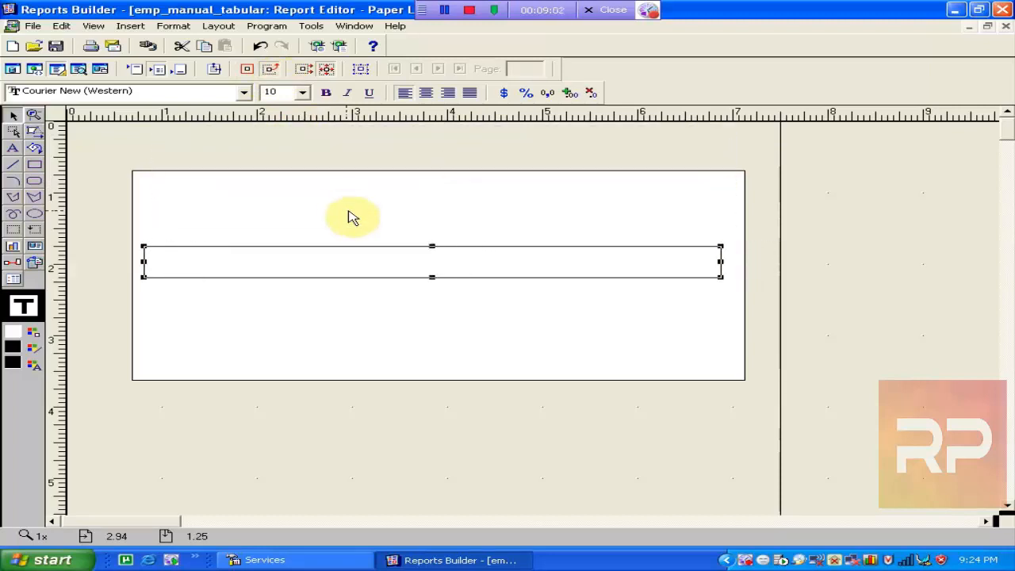
{"action": "key", "text": "Up"}
{"action": "key", "text": "Up"}
{"action": "key", "text": "Up"}
{"action": "key", "text": "Up"}
{"action": "key", "text": "Up"}
{"action": "key", "text": "Up"}
{"action": "key", "text": "Up"}
{"action": "key", "text": "Up"}
{"action": "key", "text": "Up"}
{"action": "key", "text": "Up"}
{"action": "key", "text": "Up"}
{"action": "key", "text": "Up"}
{"action": "key", "text": "Up"}
{"action": "key", "text": "Up"}
{"action": "key", "text": "Up"}
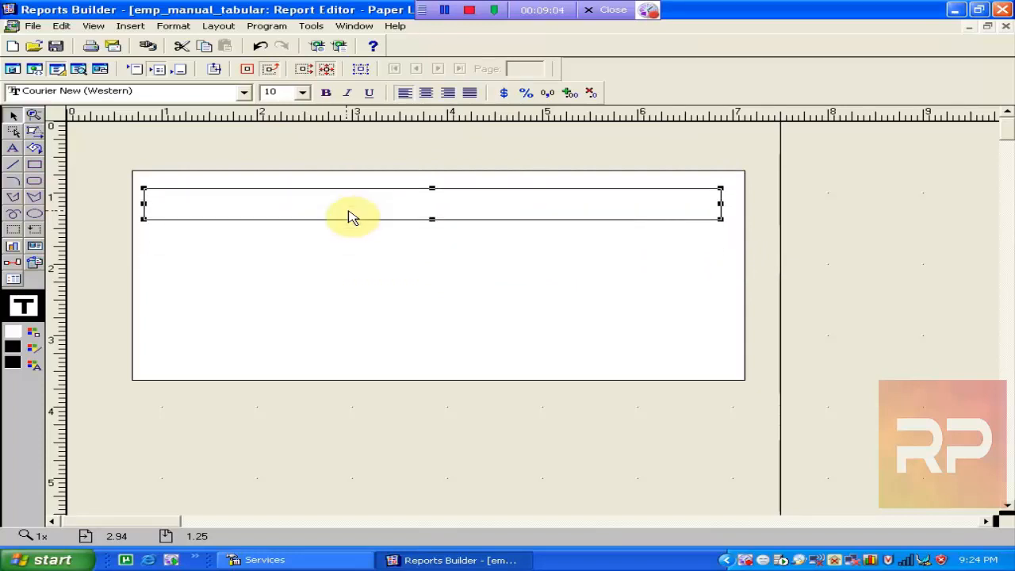
{"action": "key", "text": "Up"}
{"action": "key", "text": "Up"}
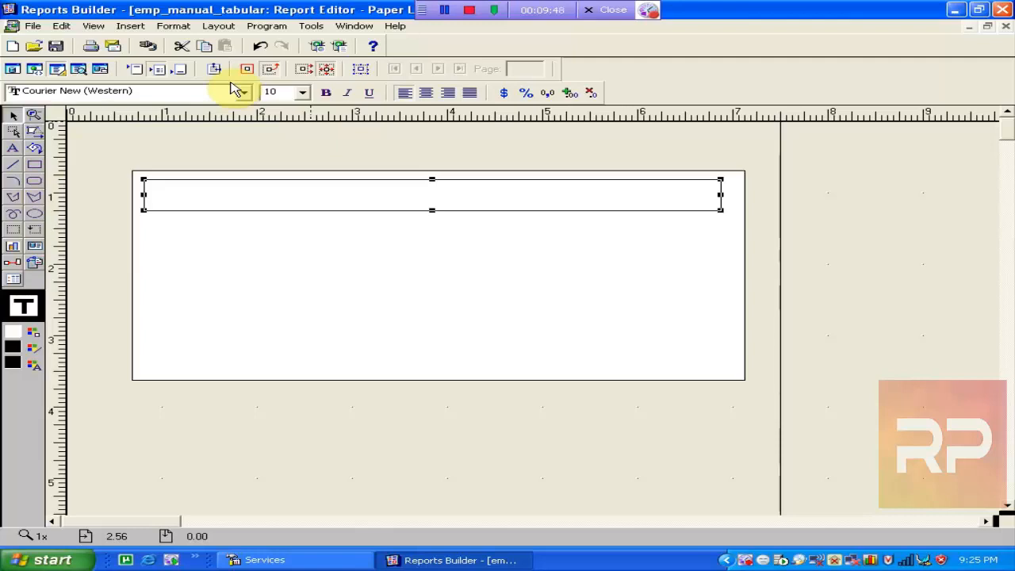
Nudge the inner frame down, up, left and right to reposition it within M_emp.
{"action": "key", "text": "Down"}
{"action": "key", "text": "Down"}
{"action": "key", "text": "Down"}
{"action": "key", "text": "Down"}
{"action": "key", "text": "Down"}
{"action": "key", "text": "Down"}
{"action": "key", "text": "Down"}
{"action": "key", "text": "Down"}
{"action": "key", "text": "Down"}
{"action": "key", "text": "Down"}
{"action": "key", "text": "Down"}
{"action": "key", "text": "Down"}
{"action": "key", "text": "Down"}
{"action": "key", "text": "Down"}
{"action": "key", "text": "Down"}
{"action": "key", "text": "Down"}
{"action": "key", "text": "Down"}
{"action": "key", "text": "Down"}
{"action": "key", "text": "Down"}
{"action": "key", "text": "Down"}
{"action": "key", "text": "Up"}
{"action": "key", "text": "Up"}
{"action": "key", "text": "Up"}
{"action": "key", "text": "Up"}
{"action": "key", "text": "Up"}
{"action": "key", "text": "Up"}
{"action": "key", "text": "Up"}
{"action": "key", "text": "Up"}
{"action": "key", "text": "Up"}
{"action": "key", "text": "Up"}
{"action": "key", "text": "Up"}
{"action": "key", "text": "Up"}
{"action": "key", "text": "Up"}
{"action": "key", "text": "Up"}
{"action": "key", "text": "Up"}
{"action": "key", "text": "Up"}
{"action": "key", "text": "Up"}
{"action": "key", "text": "Up"}
{"action": "key", "text": "Up"}
{"action": "key", "text": "Up"}
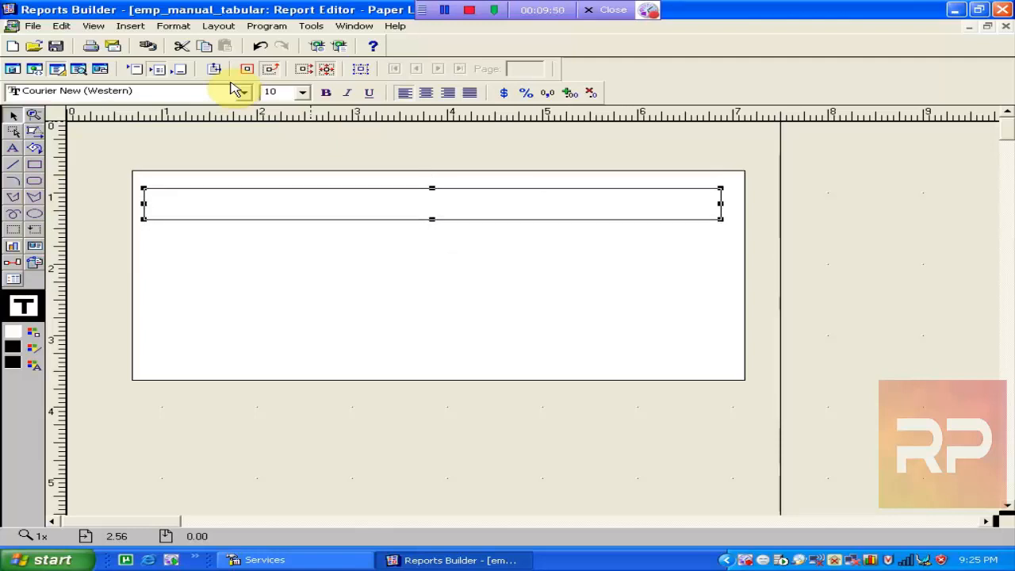
{"action": "key", "text": "Right"}
{"action": "key", "text": "Right"}
{"action": "key", "text": "Right"}
{"action": "key", "text": "Right"}
{"action": "key", "text": "Right"}
{"action": "key", "text": "Right"}
{"action": "key", "text": "Right"}
{"action": "key", "text": "Right"}
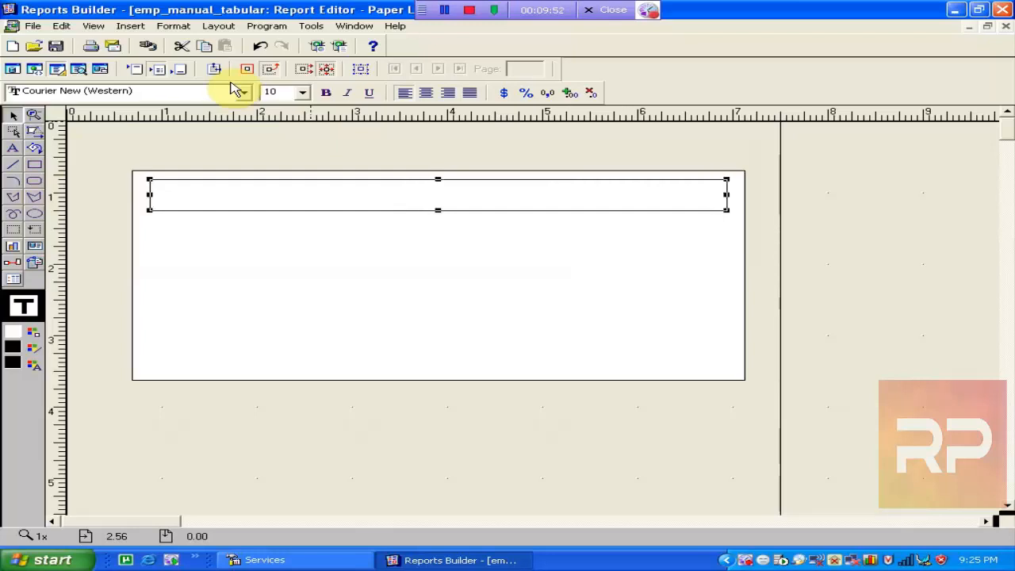
{"action": "key", "text": "Left"}
{"action": "key", "text": "Left"}
{"action": "key", "text": "Left"}
{"action": "key", "text": "Left"}
{"action": "key", "text": "Left"}
{"action": "key", "text": "Left"}
{"action": "key", "text": "Left"}
{"action": "key", "text": "Left"}
{"action": "key", "text": "Right"}
{"action": "key", "text": "Right"}
{"action": "key", "text": "Right"}
{"action": "key", "text": "Right"}
{"action": "key", "text": "Right"}
{"action": "key", "text": "Right"}
{"action": "key", "text": "Right"}
{"action": "key", "text": "Right"}
{"action": "key", "text": "Right"}
{"action": "key", "text": "Right"}
{"action": "key", "text": "Right"}
{"action": "key", "text": "Right"}
{"action": "key", "text": "Right"}
{"action": "key", "text": "Right"}
{"action": "key", "text": "Right"}
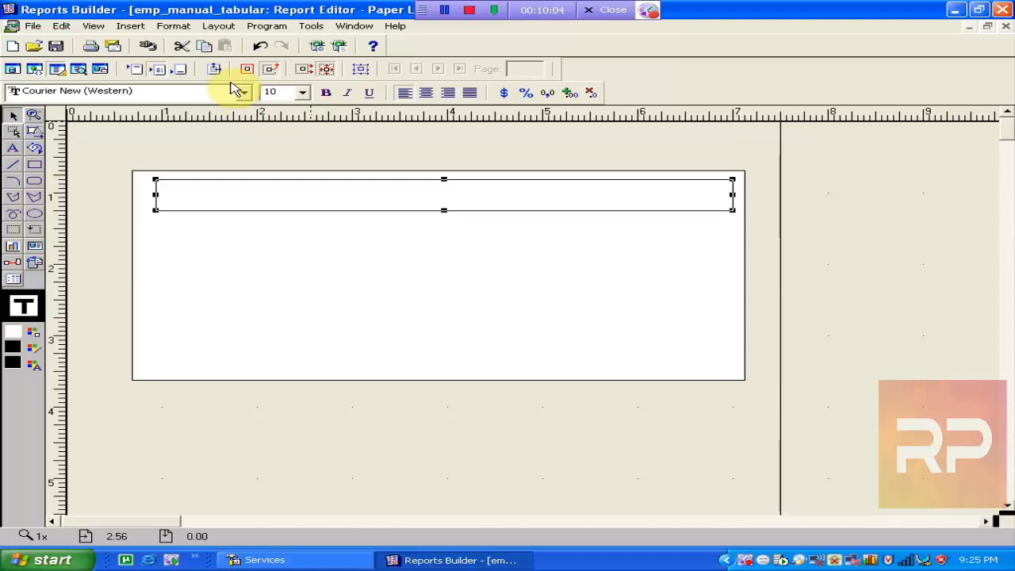
{"action": "key", "text": "Left"}
{"action": "key", "text": "Left"}
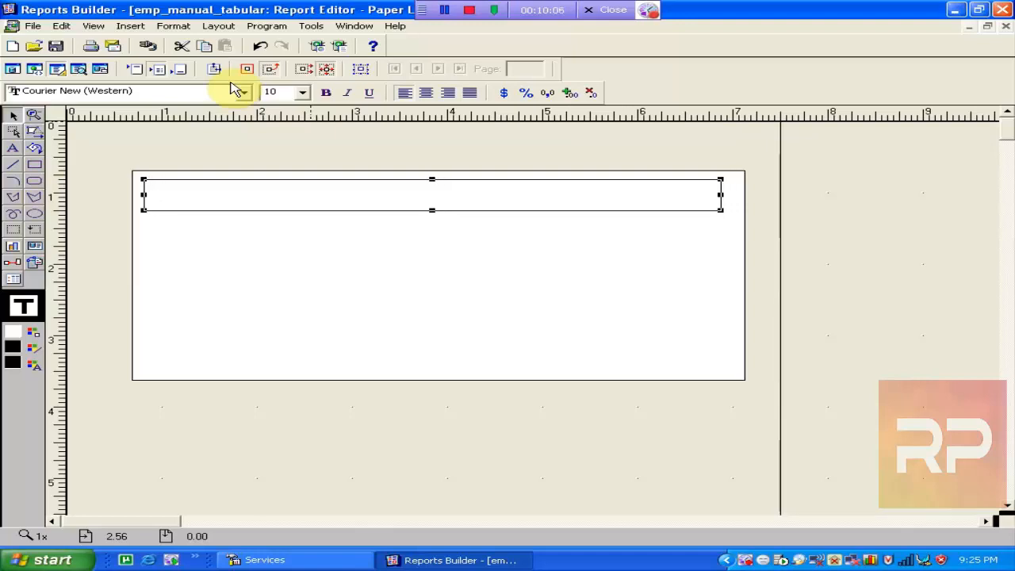
{"action": "key", "text": "Right"}
{"action": "key", "text": "Down"}
{"action": "key", "text": "Down"}
{"action": "key", "text": "Up"}
{"action": "key", "text": "Up"}
{"action": "key", "text": "Up"}
{"action": "key", "text": "Up"}
{"action": "key", "text": "Up"}
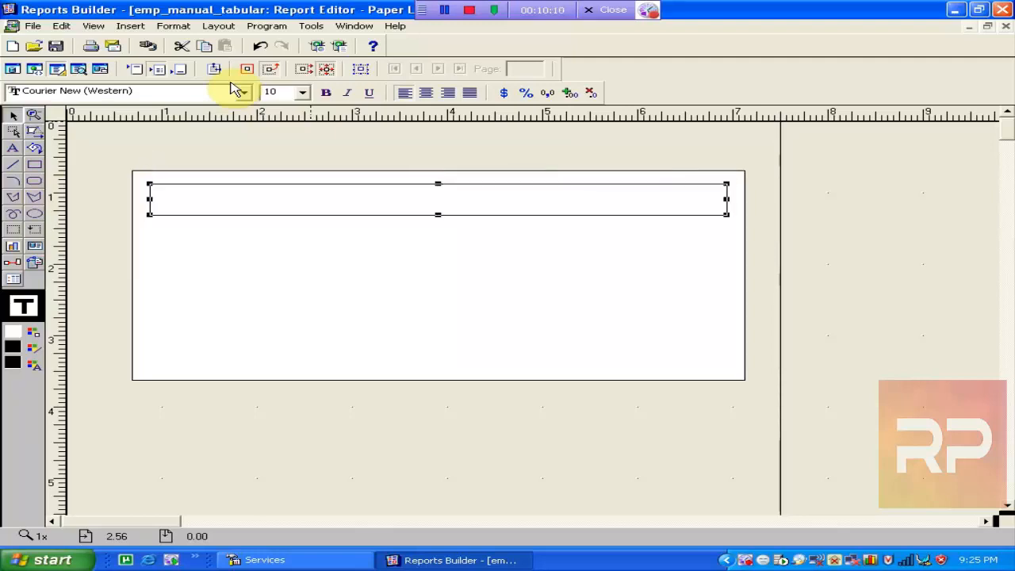
{"action": "key", "text": "Down"}
{"action": "key", "text": "Down"}
{"action": "key", "text": "Down"}
{"action": "key", "text": "Down"}
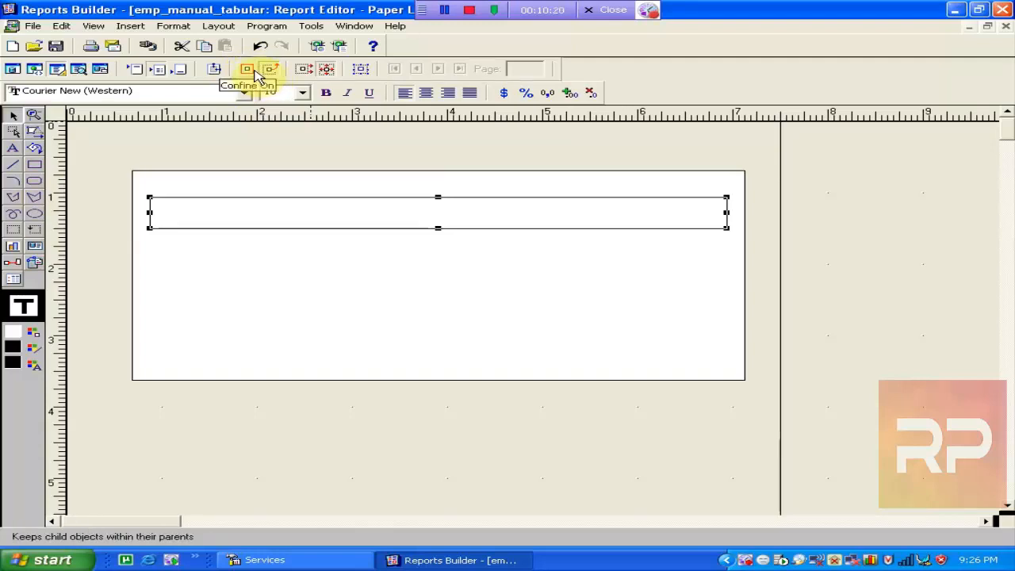
Turn Confine On and nudge the inner frame up to just below the outer frame's top.
{"action": "left_click", "coordinate": [254, 73]}
{"action": "key", "text": "Up"}
{"action": "key", "text": "Up"}
{"action": "key", "text": "Up"}
{"action": "key", "text": "Up"}
{"action": "key", "text": "Up"}
{"action": "key", "text": "Up"}
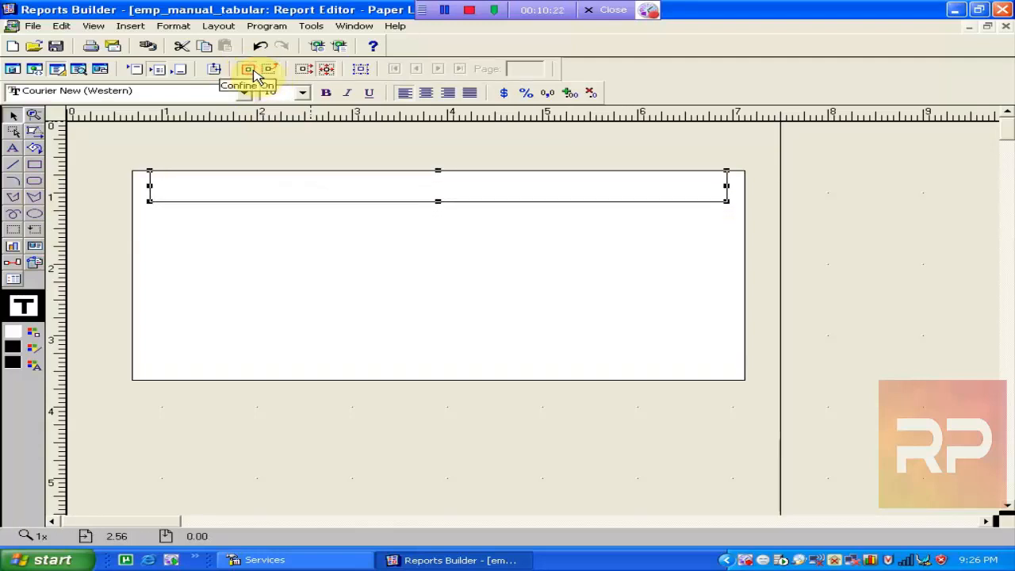
{"action": "key", "text": "Down"}
{"action": "key", "text": "Down"}
{"action": "key", "text": "Down"}
{"action": "key", "text": "Left"}
{"action": "key", "text": "Right"}
{"action": "key", "text": "Up"}
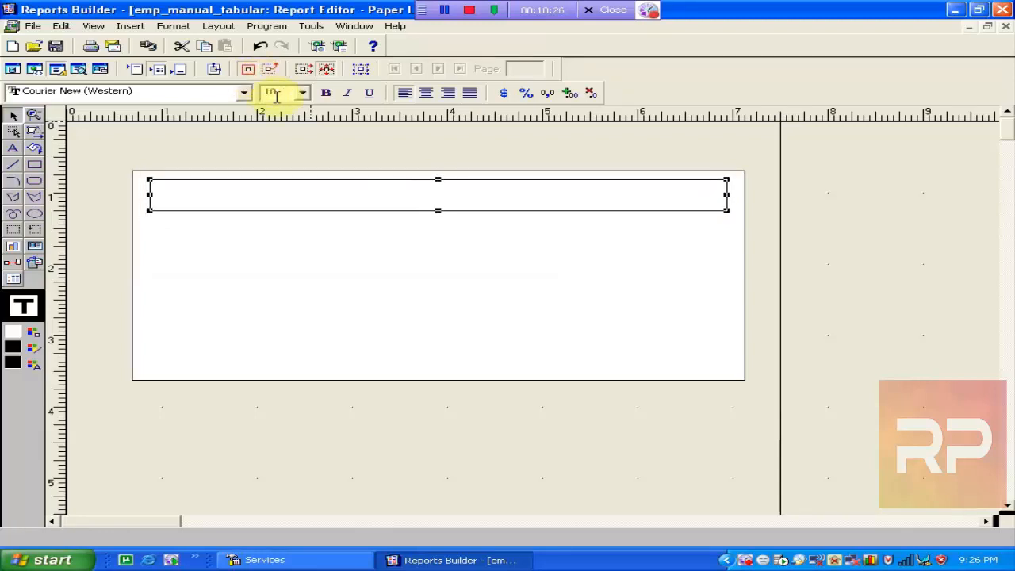
Rename the inner frame to H_EMP in its Property Inspector.
{"action": "double_click", "coordinate": [315, 189]}
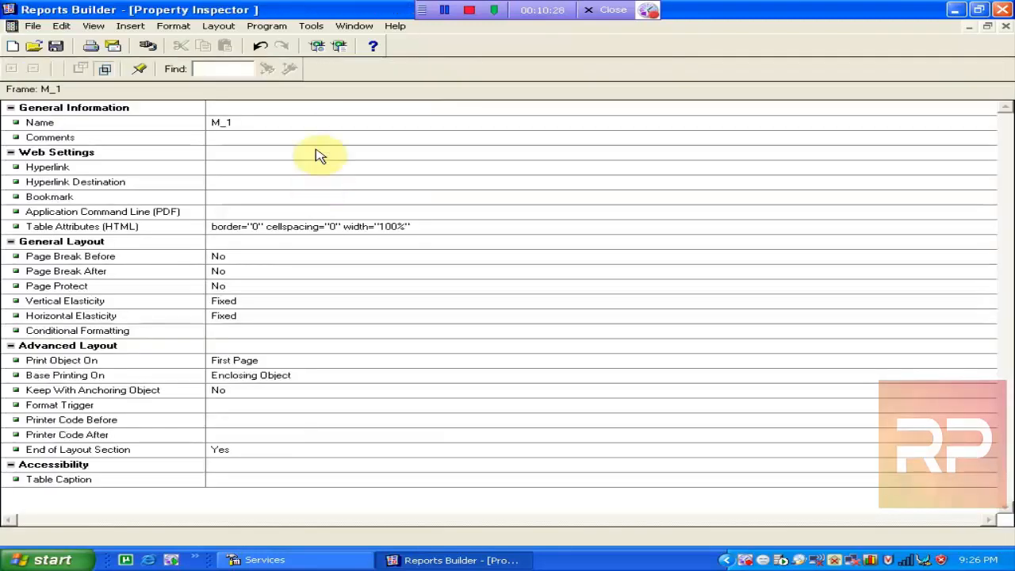
{"action": "left_click", "coordinate": [283, 120]}
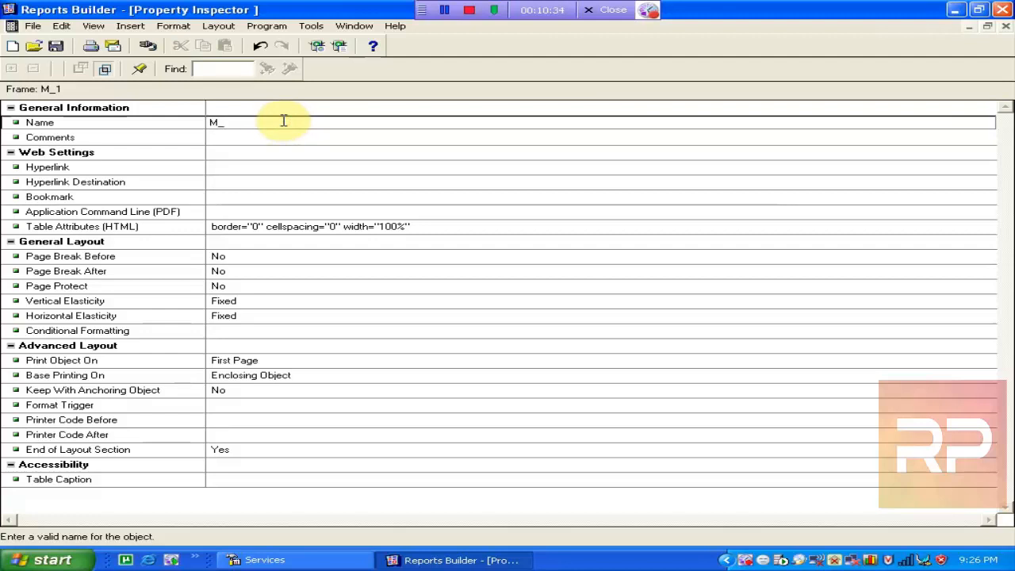
{"action": "type", "text": "H_EMP"}
{"action": "left_click", "coordinate": [357, 138]}
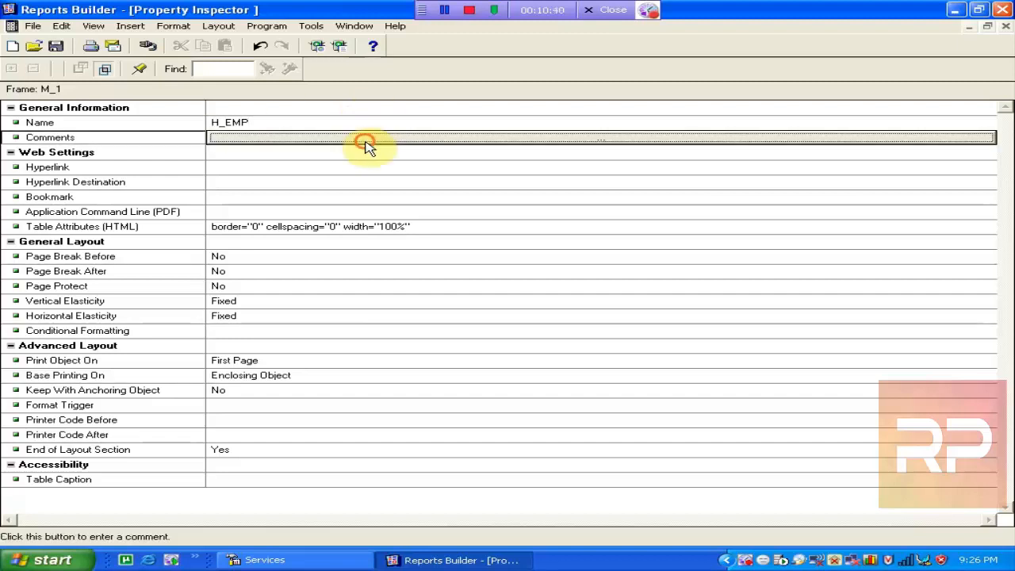
{"action": "left_click", "coordinate": [1006, 27]}
Confirm the outer frame is named M_emp and recheck both frames' properties.
{"action": "double_click", "coordinate": [261, 264]}
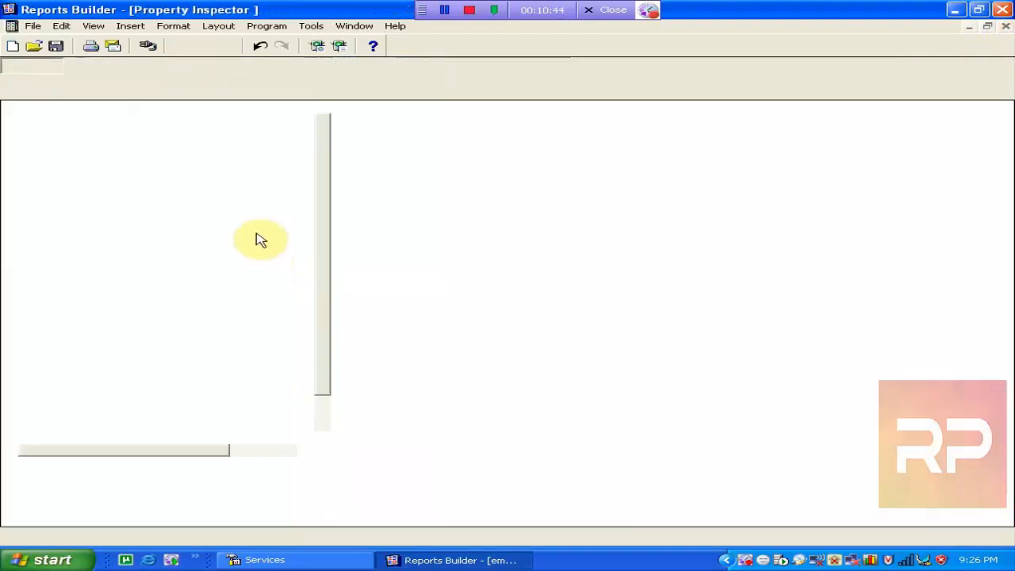
{"action": "left_click", "coordinate": [224, 124]}
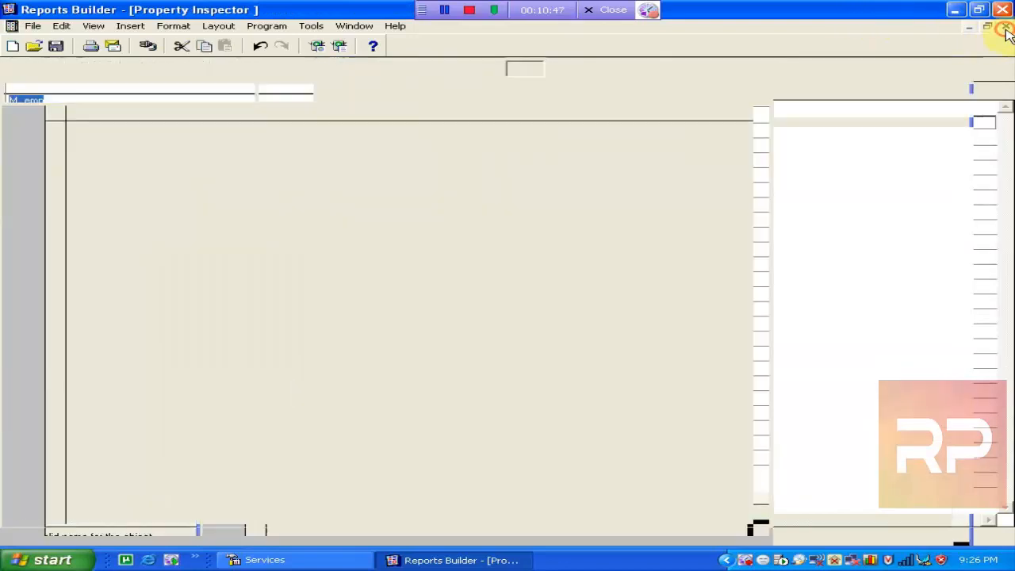
{"action": "left_click", "coordinate": [1005, 27]}
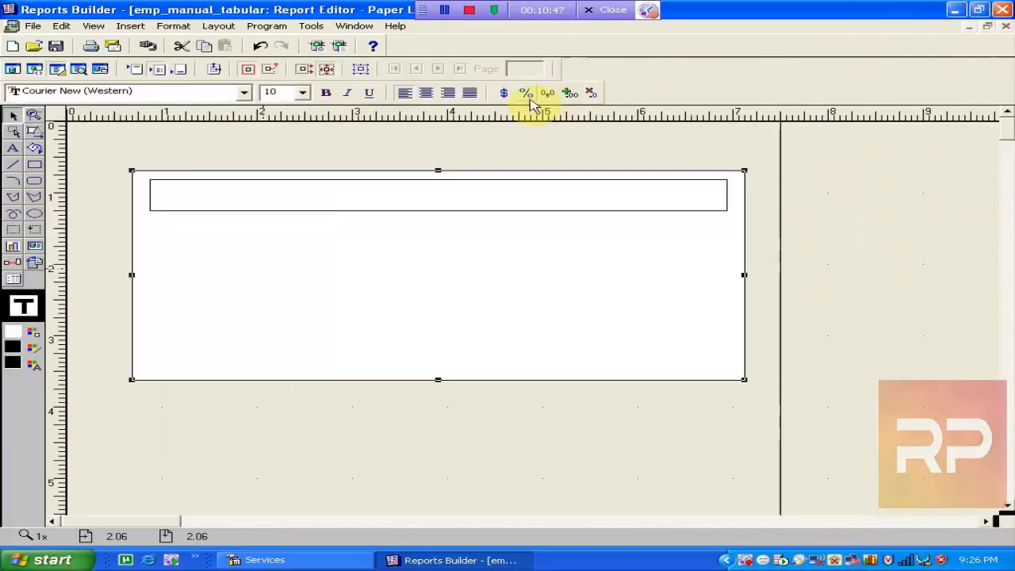
{"action": "double_click", "coordinate": [379, 201]}
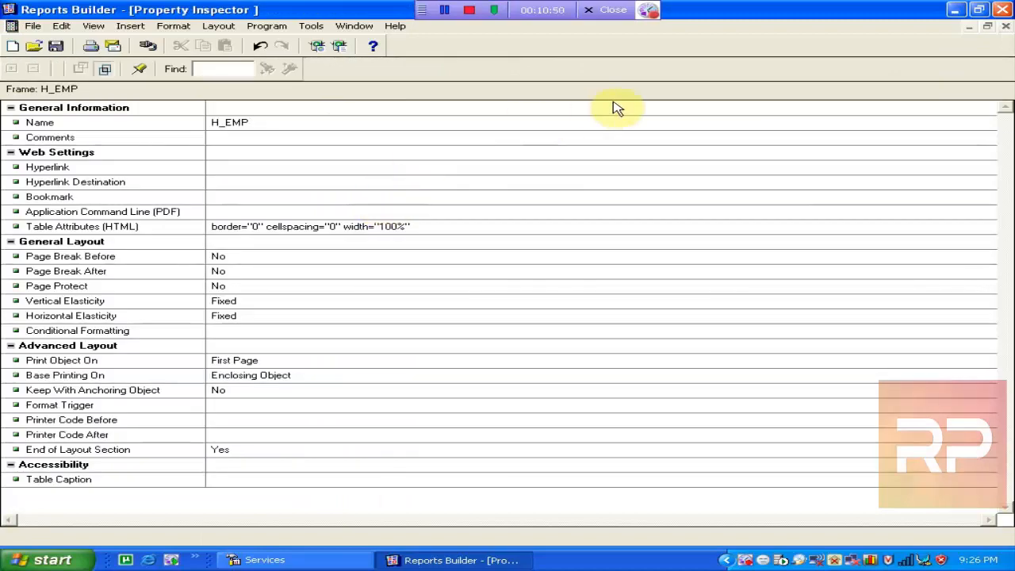
{"action": "left_click", "coordinate": [1005, 26]}
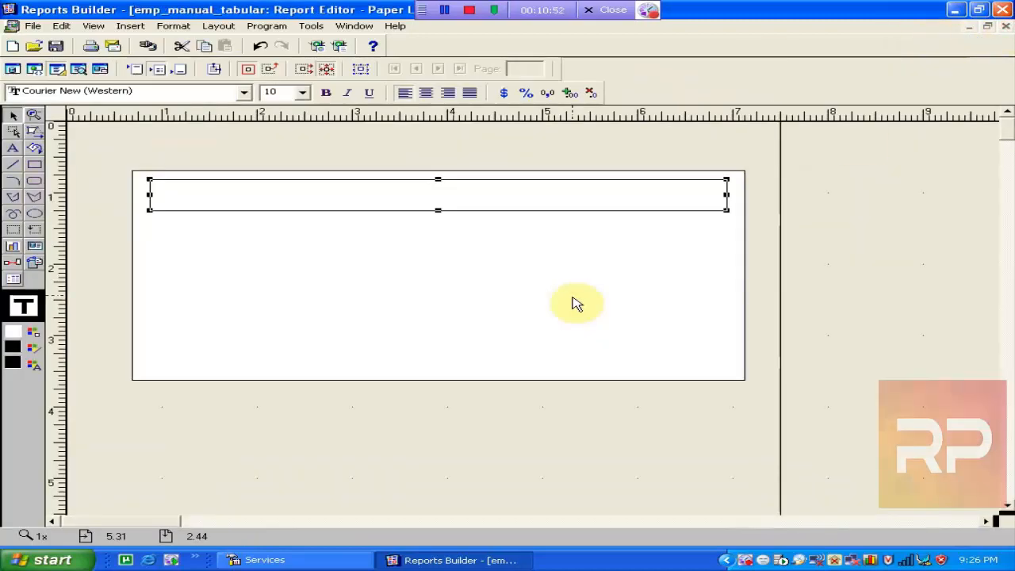
{"action": "double_click", "coordinate": [363, 346]}
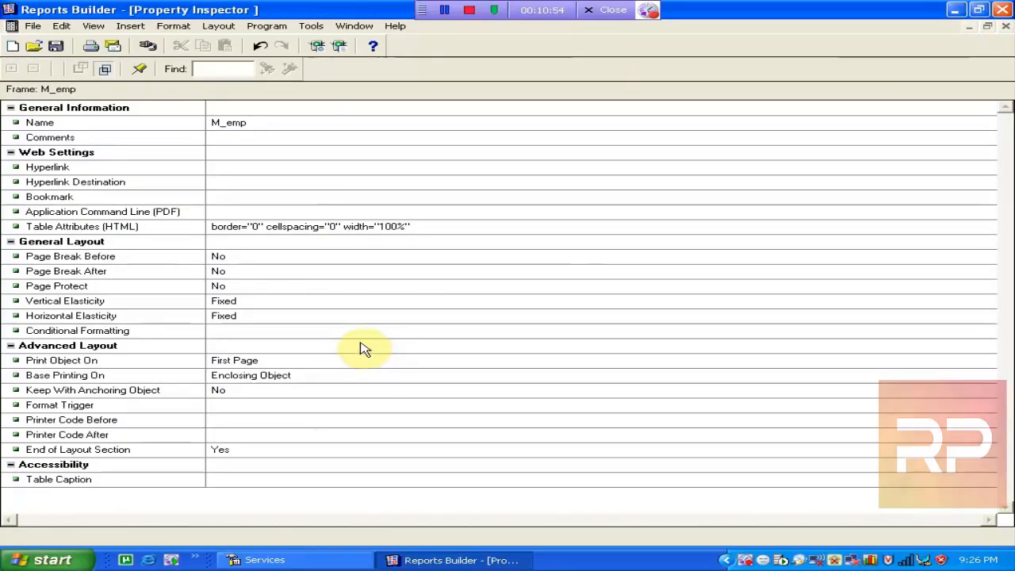
{"action": "left_click", "coordinate": [1006, 26]}
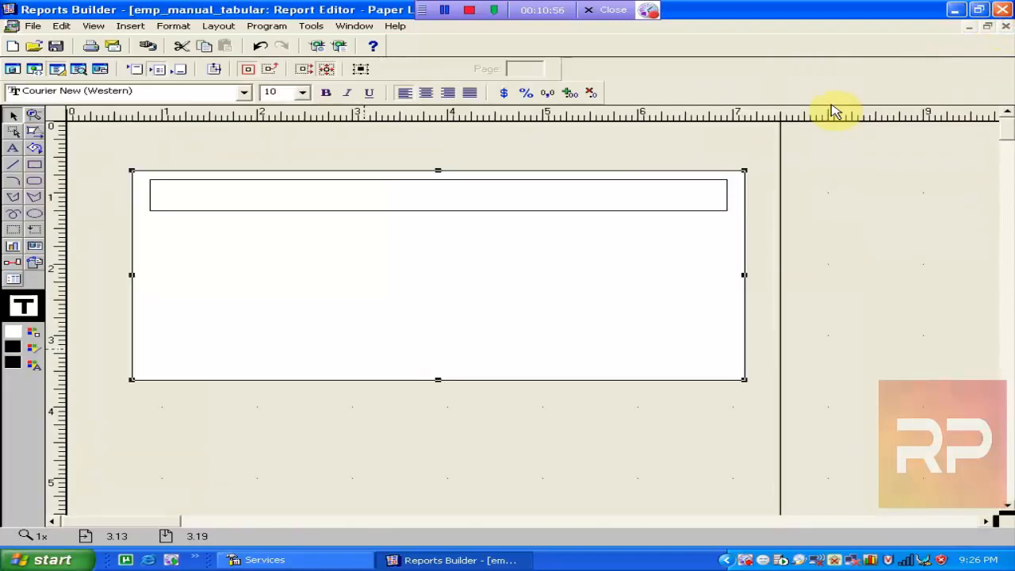
Draw an Empno text label inside the H_EMP frame.
{"action": "left_click", "coordinate": [12, 150]}
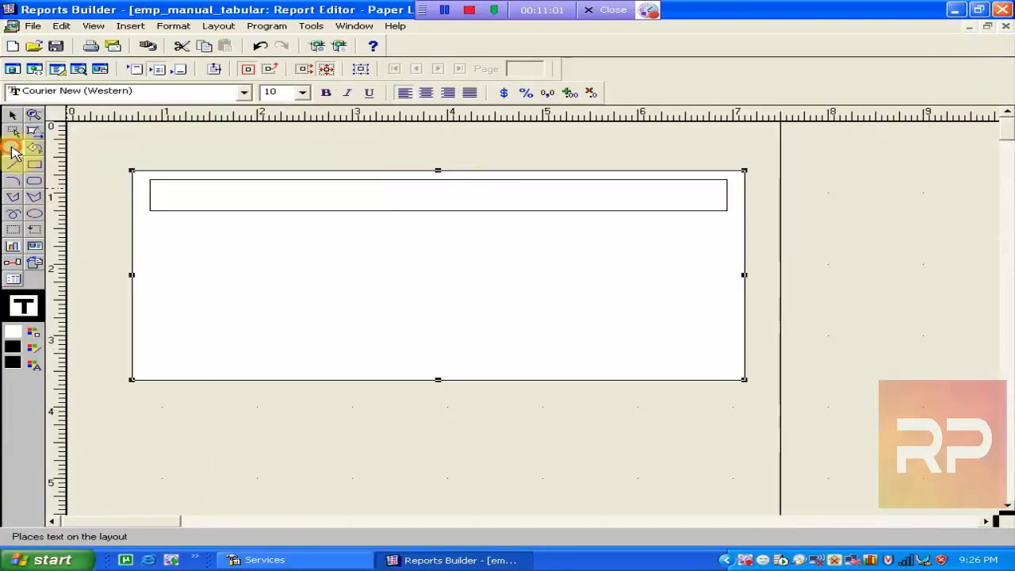
{"action": "left_click_drag", "start_coordinate": [161, 187], "coordinate": [262, 202]}
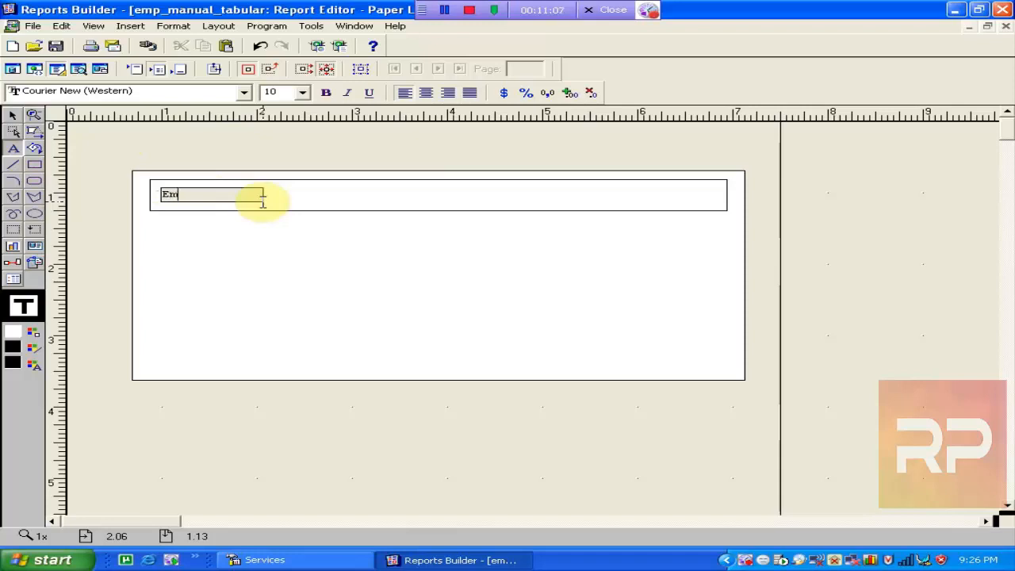
{"action": "left_click", "coordinate": [257, 227]}
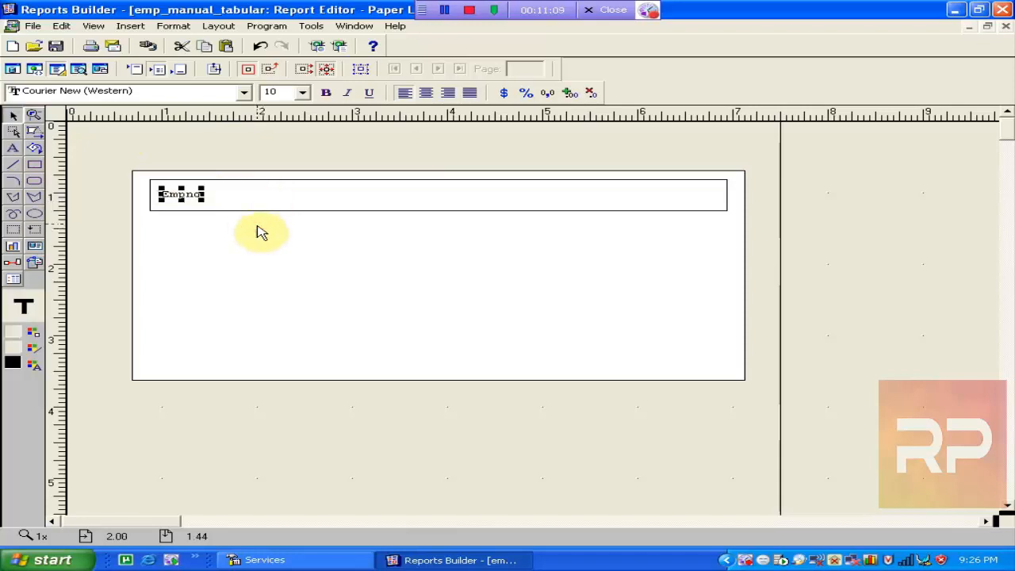
Set the Empno label's font to plain Tahoma, size 8.
{"action": "left_click", "coordinate": [195, 95]}
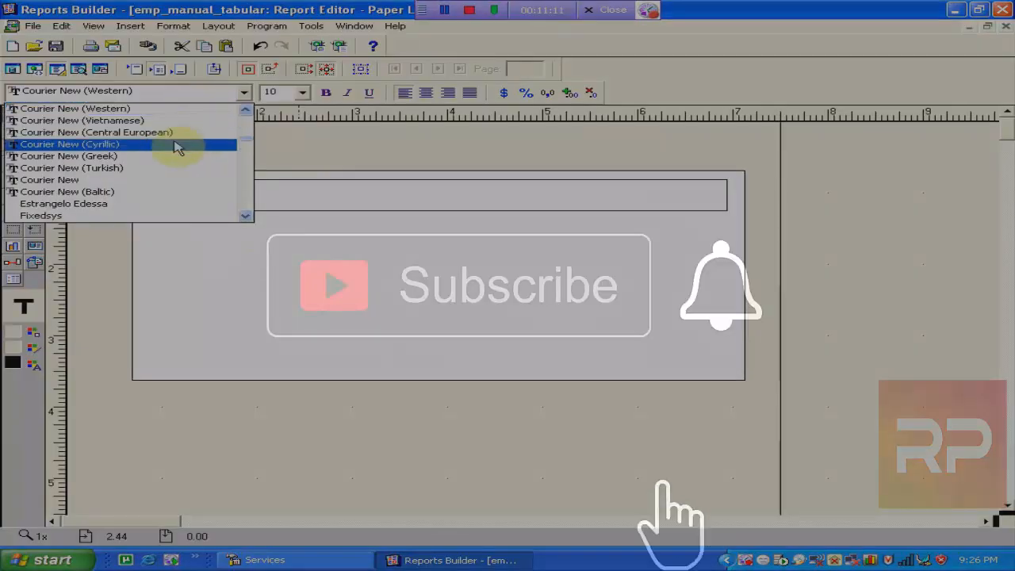
{"action": "left_click", "coordinate": [181, 97]}
{"action": "key", "text": "t"}
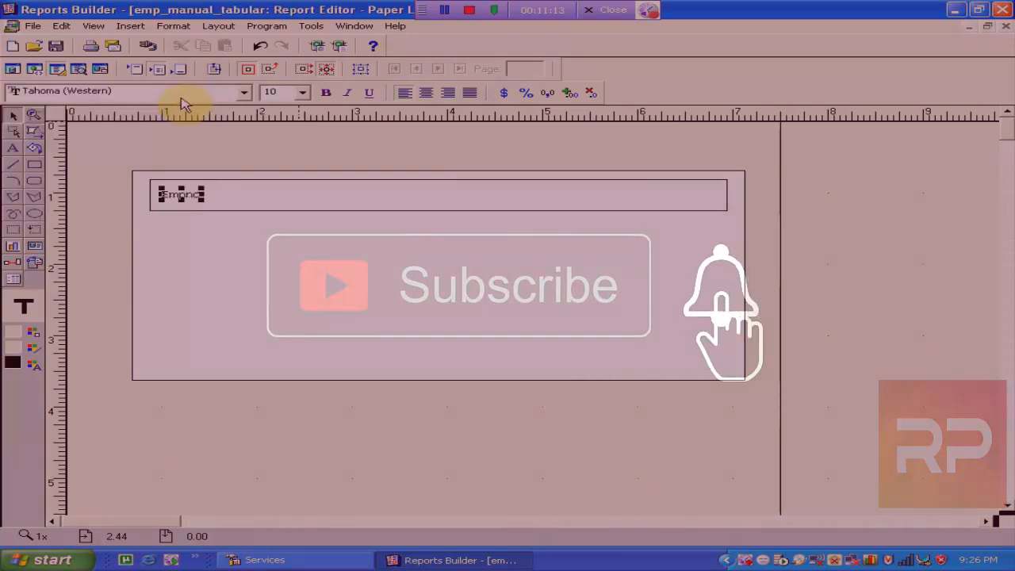
{"action": "left_click", "coordinate": [181, 96]}
{"action": "key", "text": "t"}
{"action": "left_click", "coordinate": [179, 96]}
{"action": "left_click", "coordinate": [177, 96]}
{"action": "left_click", "coordinate": [178, 96]}
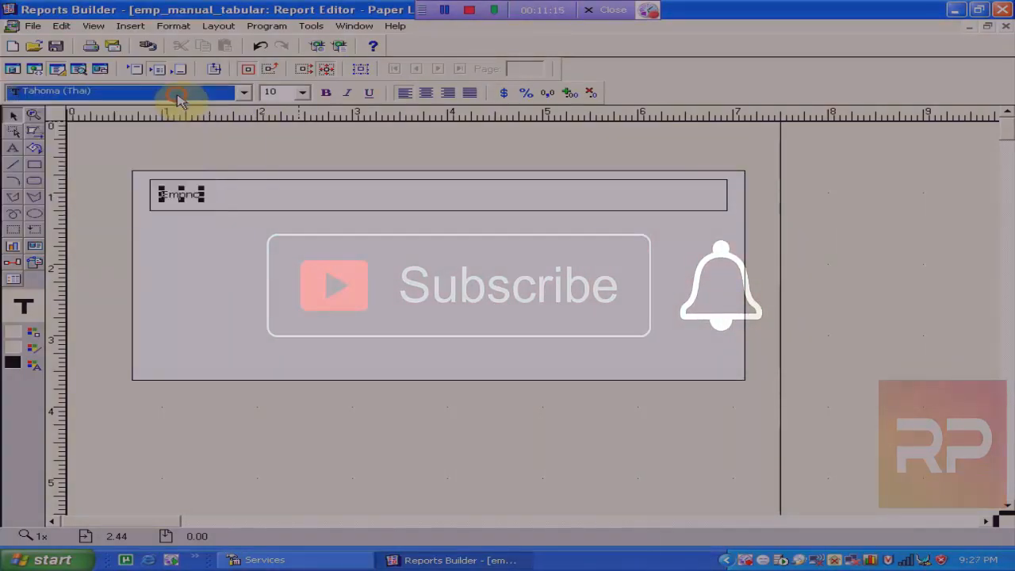
{"action": "key", "text": "t"}
{"action": "left_click", "coordinate": [177, 96]}
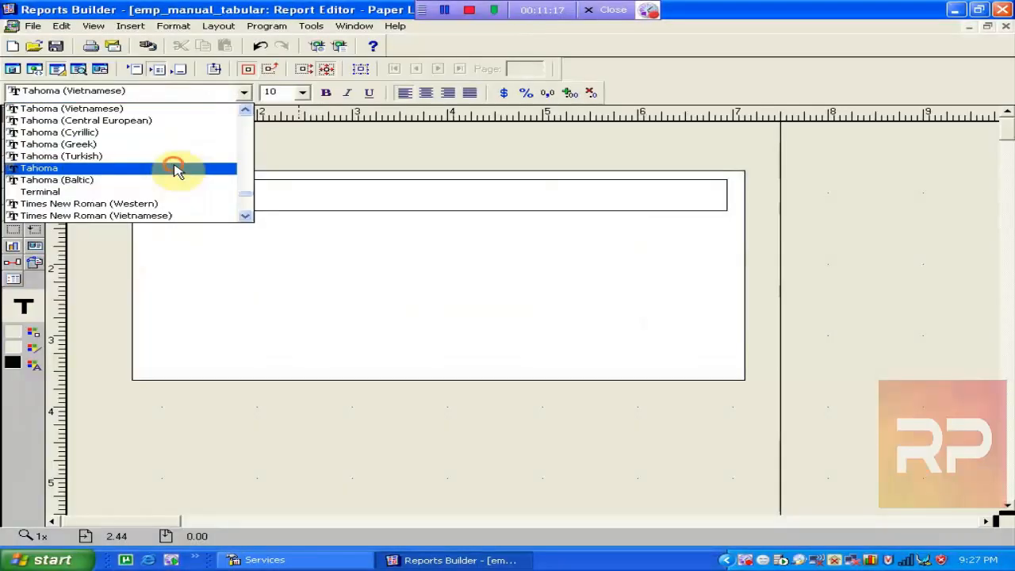
{"action": "left_click", "coordinate": [175, 167]}
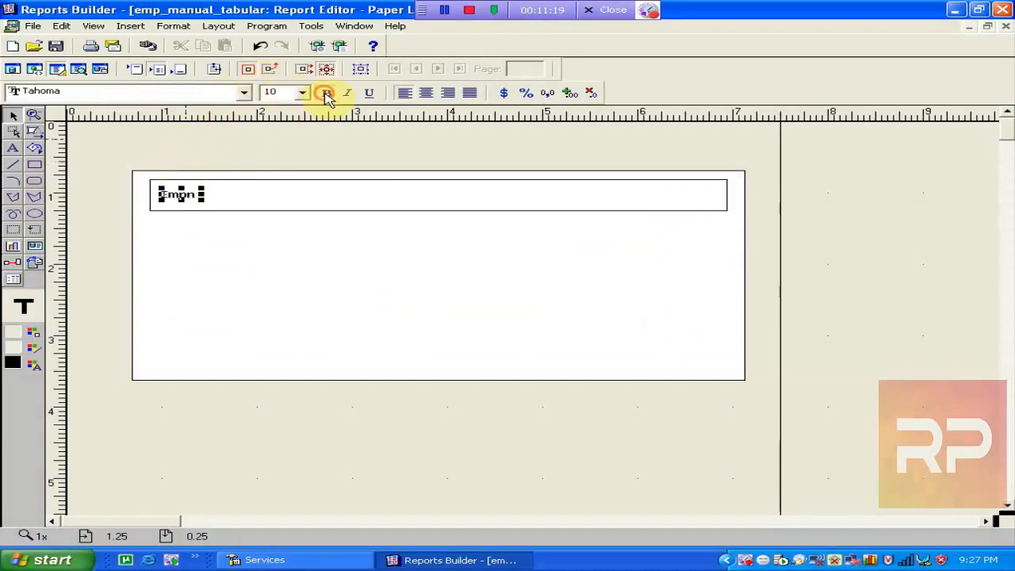
{"action": "left_click", "coordinate": [292, 94]}
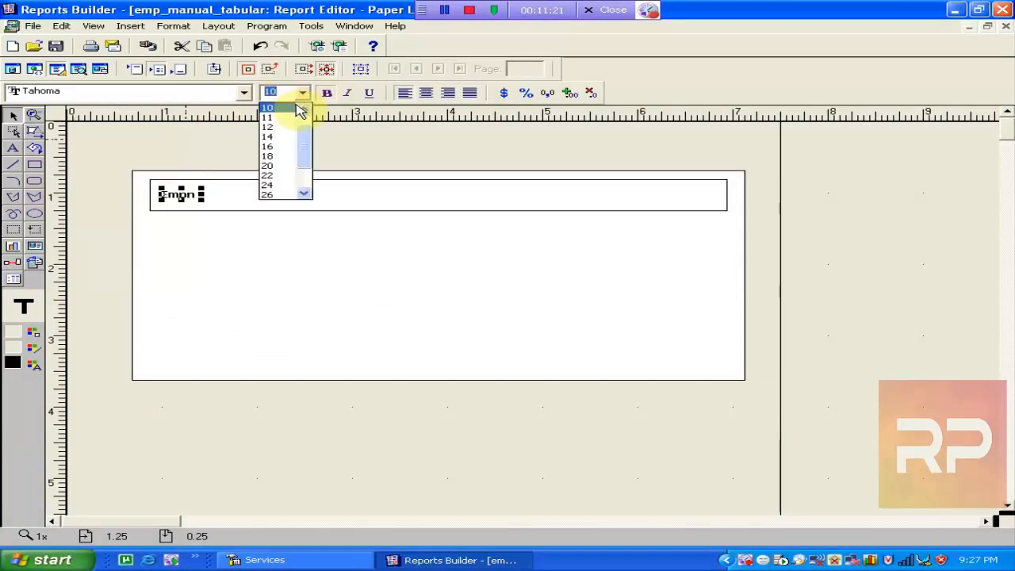
{"action": "scroll", "coordinate": [304, 111], "scroll_direction": "up", "scroll_amount": 2}
{"action": "left_click", "coordinate": [287, 107]}
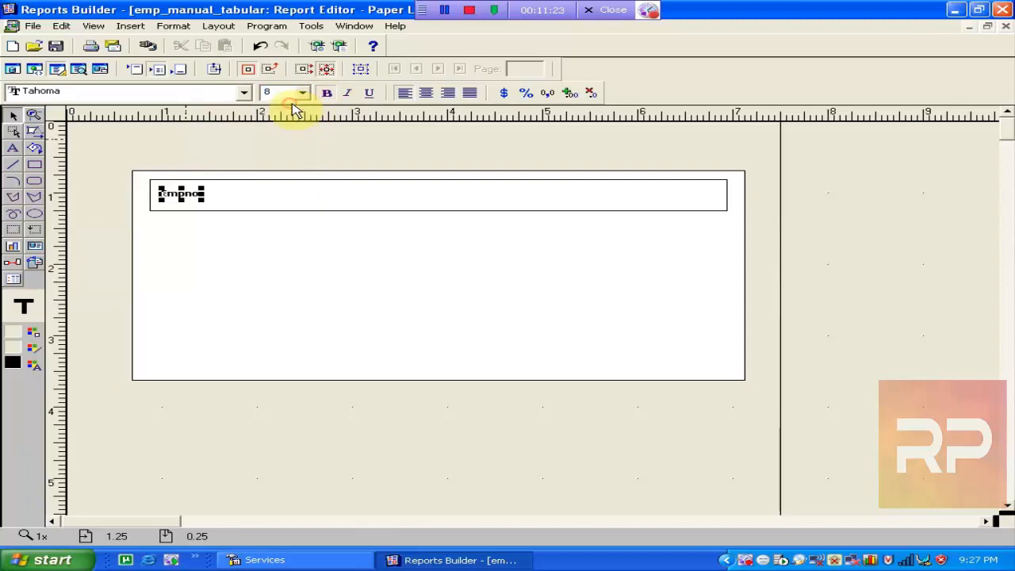
Widen the Empno label to the right, then close the Report Editor to show the object tree.
{"action": "left_click", "coordinate": [298, 223]}
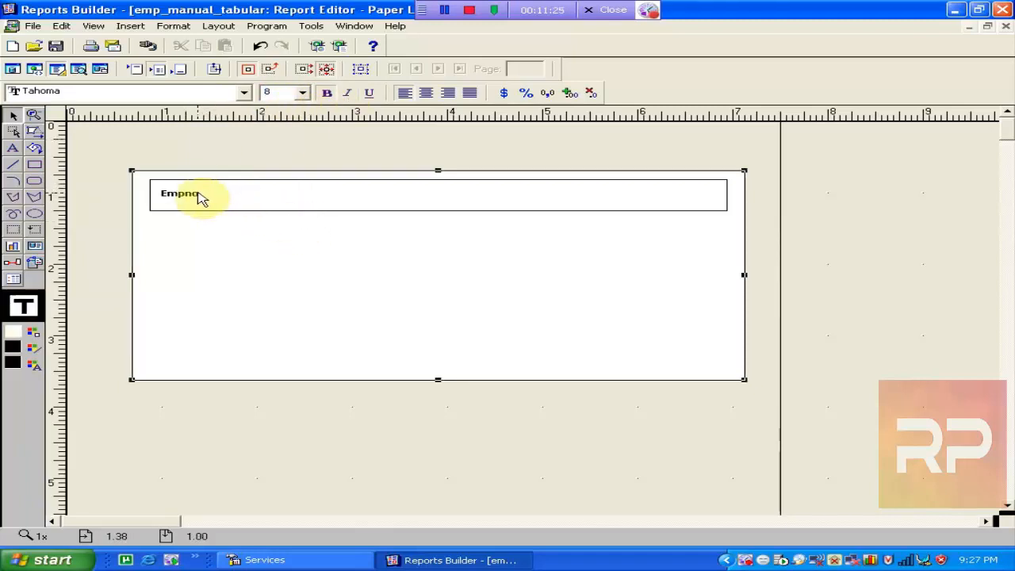
{"action": "left_click", "coordinate": [201, 197]}
{"action": "left_click_drag", "start_coordinate": [203, 197], "coordinate": [242, 204]}
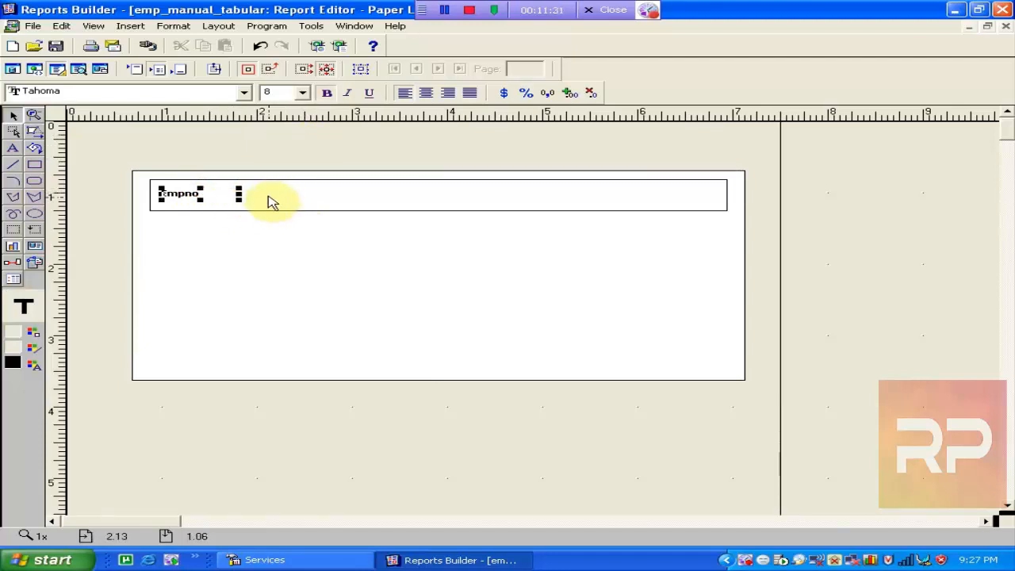
{"action": "left_click", "coordinate": [222, 284]}
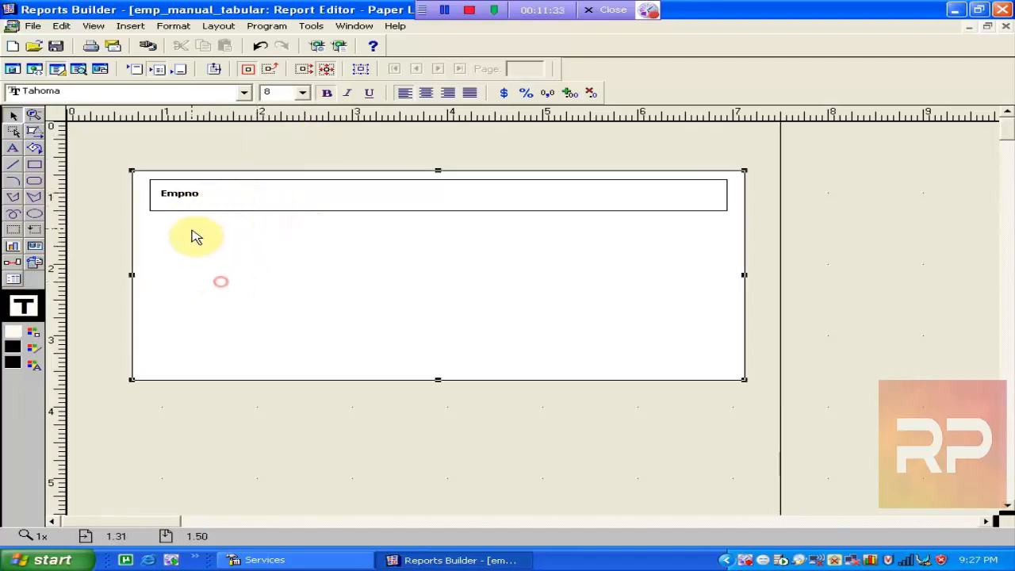
{"action": "left_click", "coordinate": [181, 196]}
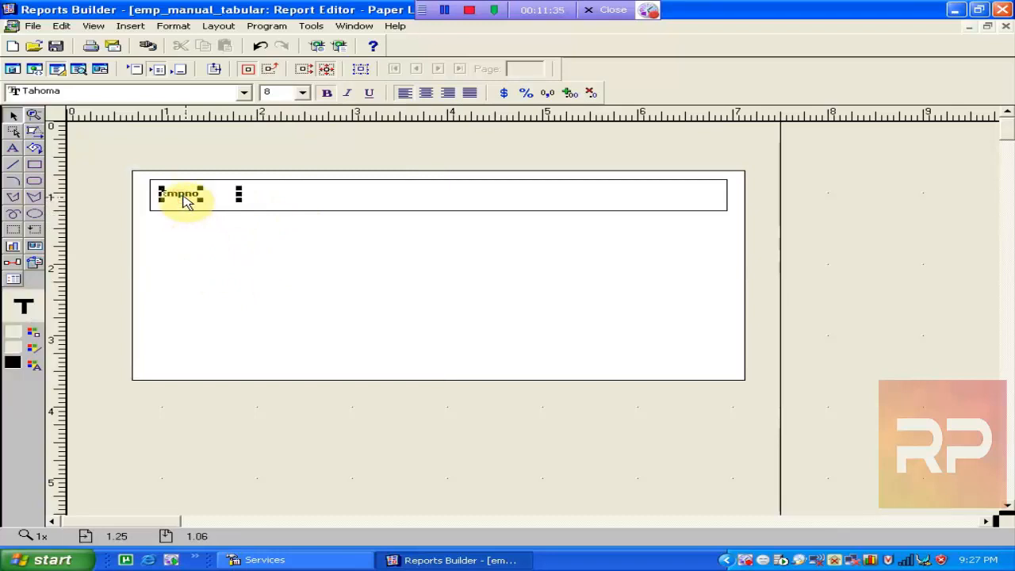
{"action": "left_click", "coordinate": [275, 327]}
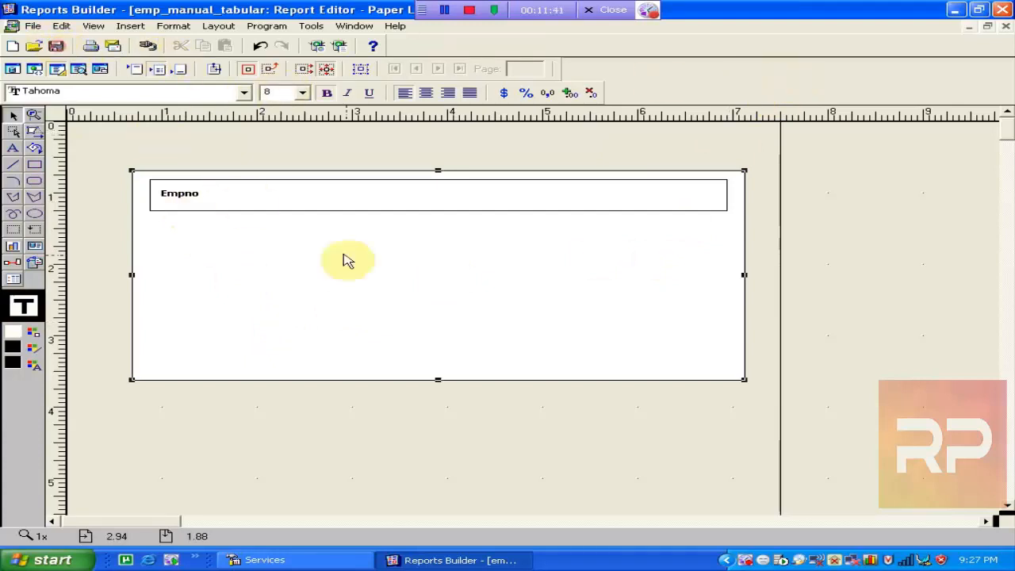
{"action": "left_click", "coordinate": [199, 199]}
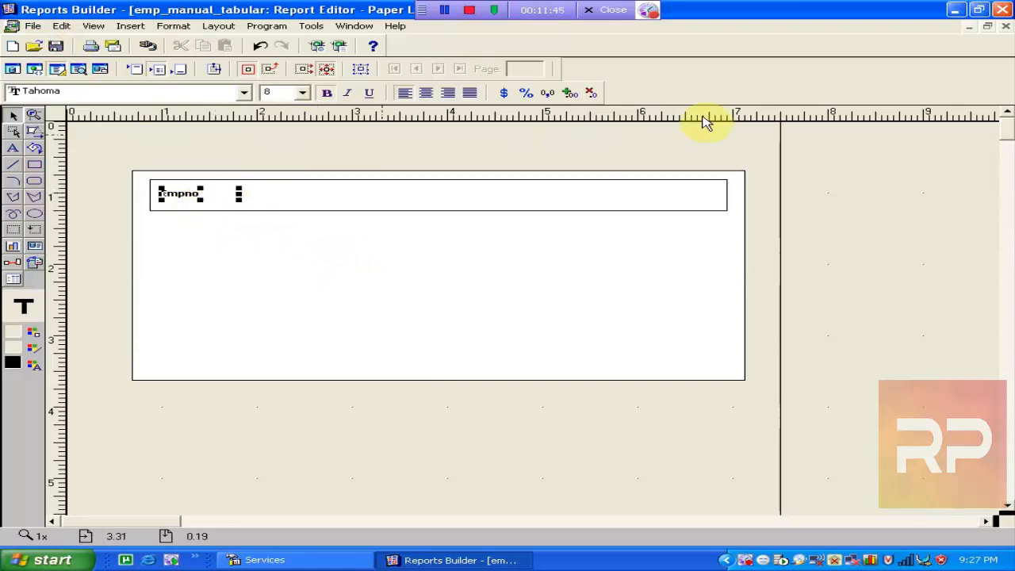
{"action": "left_click", "coordinate": [1006, 26]}
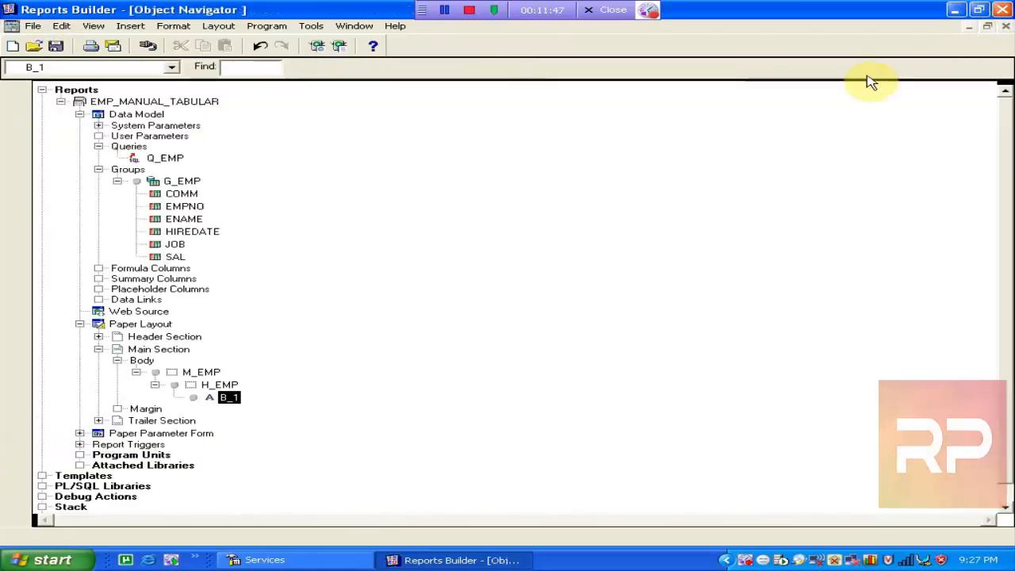
Locate B_1 under M_EMP and H_EMP in the Object Navigator and open the paper layout.
{"action": "left_click", "coordinate": [103, 327]}
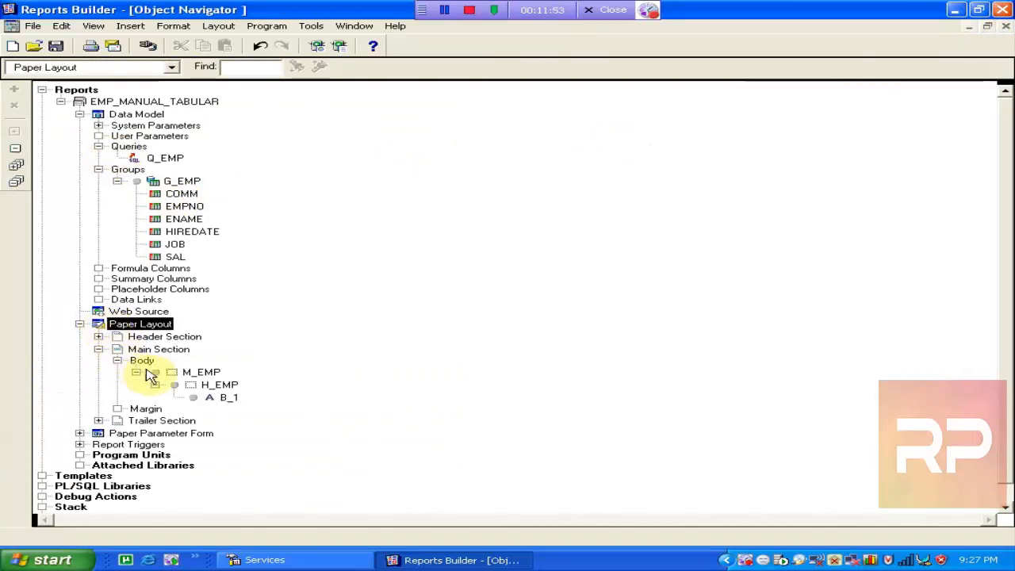
{"action": "left_click", "coordinate": [195, 373]}
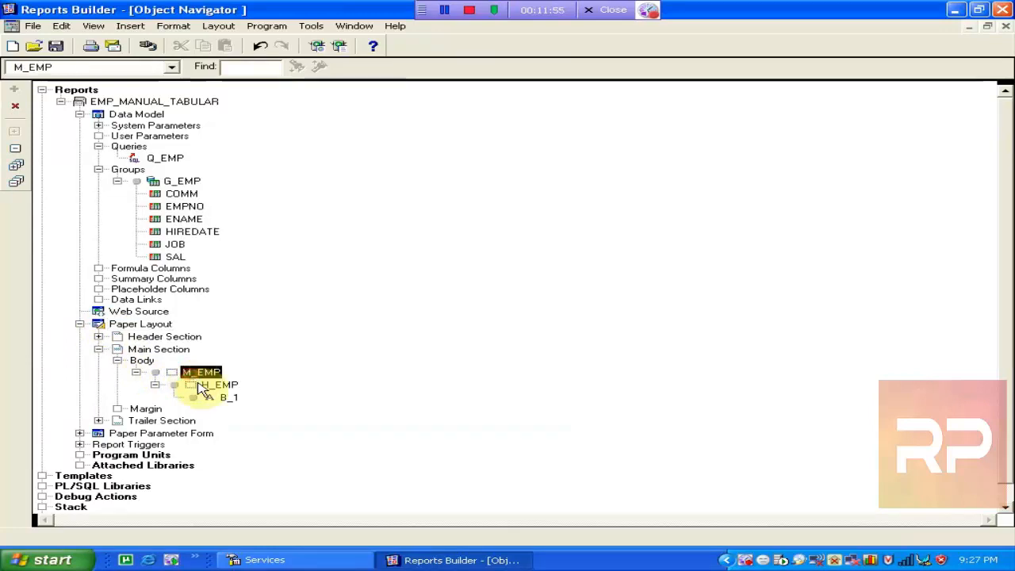
{"action": "left_click", "coordinate": [213, 386]}
{"action": "left_click", "coordinate": [229, 398]}
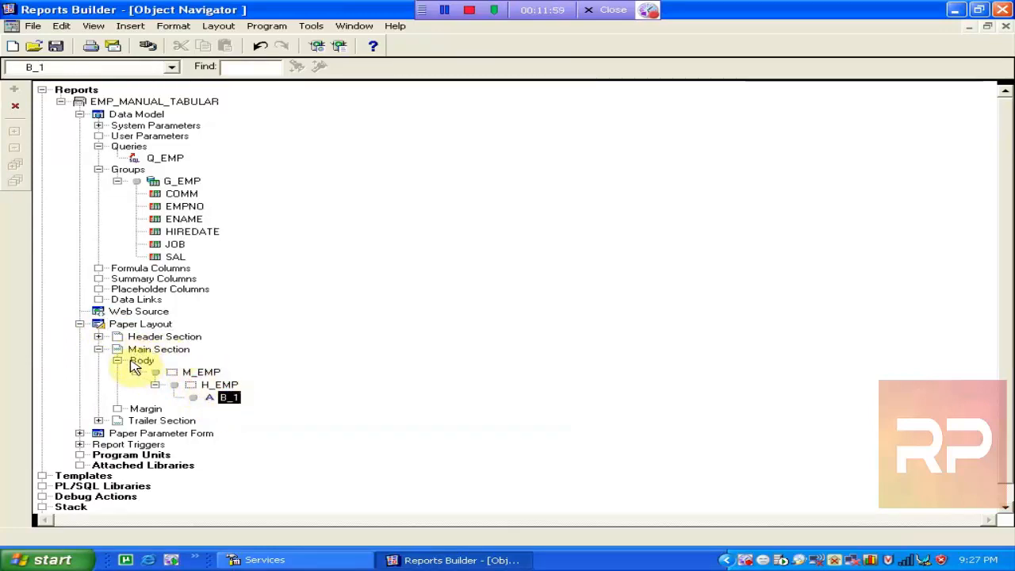
{"action": "double_click", "coordinate": [103, 323]}
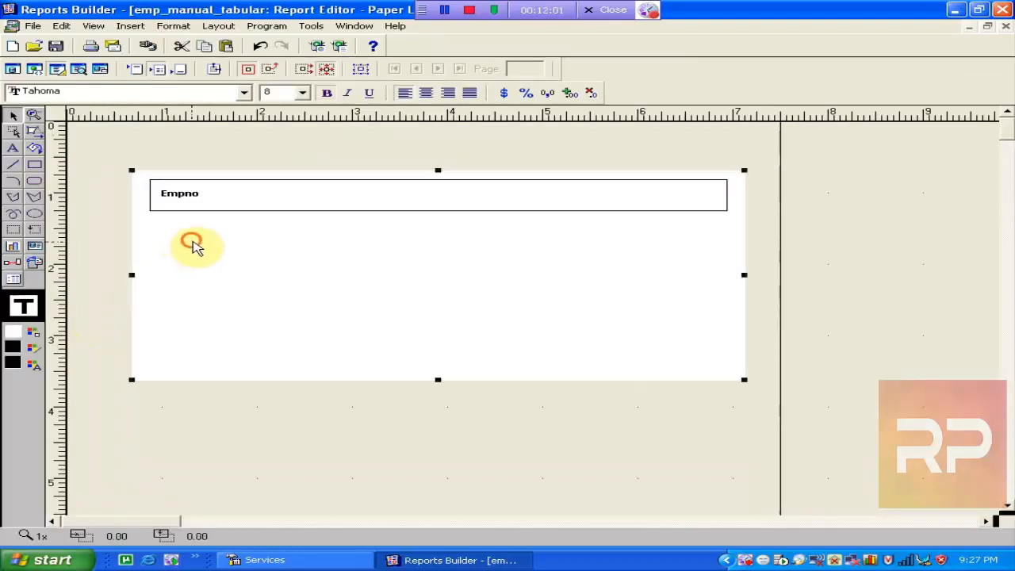
Rename the Empno heading's object from B_1 to B_empno in its Property Inspector.
{"action": "left_click", "coordinate": [191, 192]}
{"action": "double_click", "coordinate": [188, 191]}
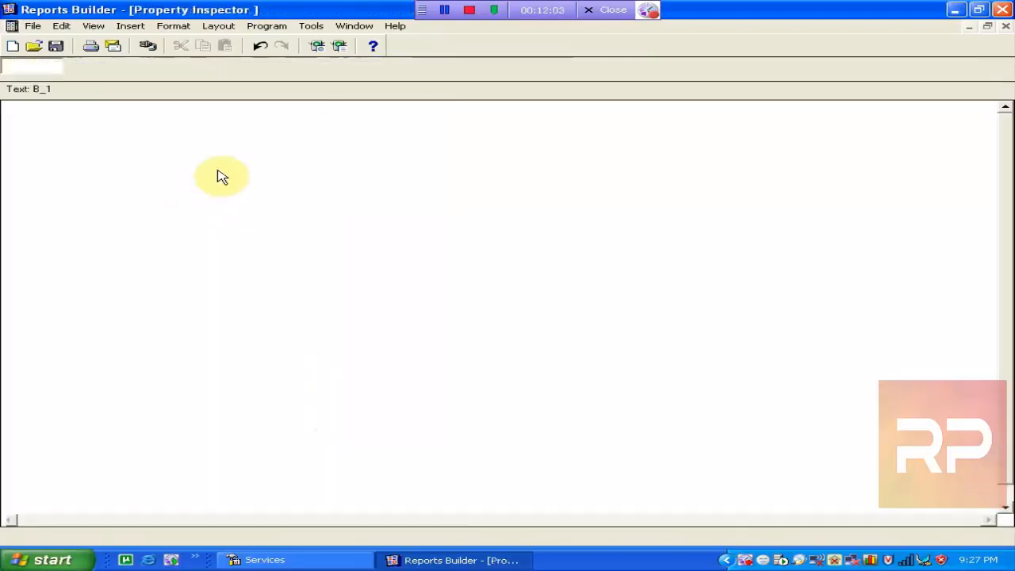
{"action": "left_click", "coordinate": [244, 126]}
{"action": "left_click", "coordinate": [246, 123]}
{"action": "key", "text": "BackSpace"}
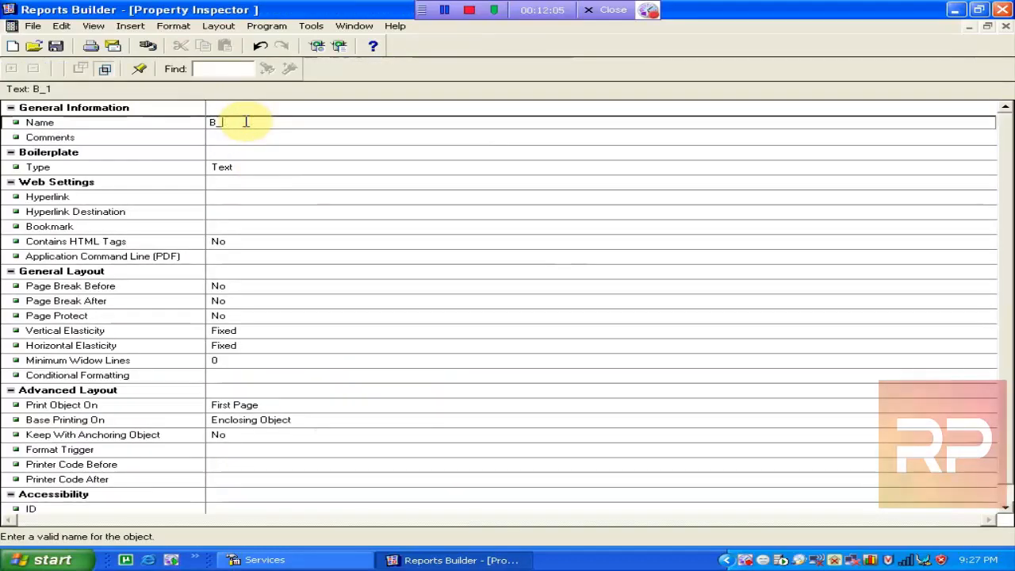
{"action": "type", "text": "empno"}
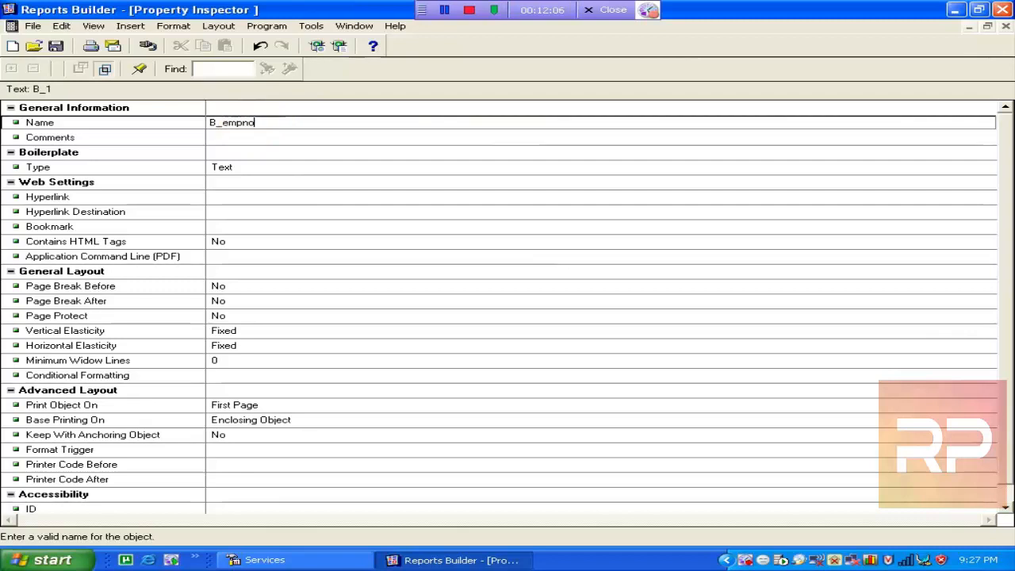
{"action": "left_click", "coordinate": [268, 164]}
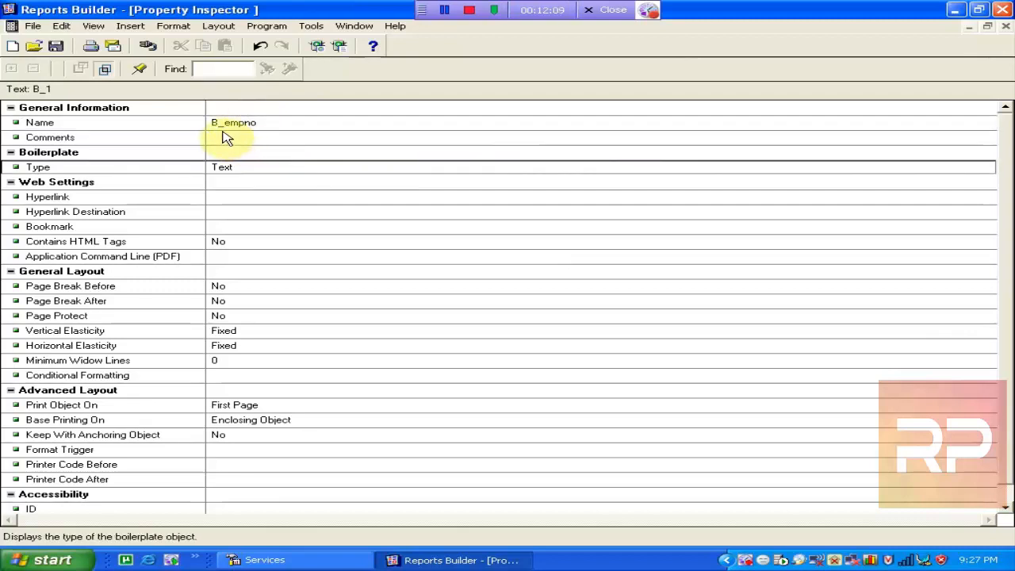
{"action": "left_click", "coordinate": [223, 131]}
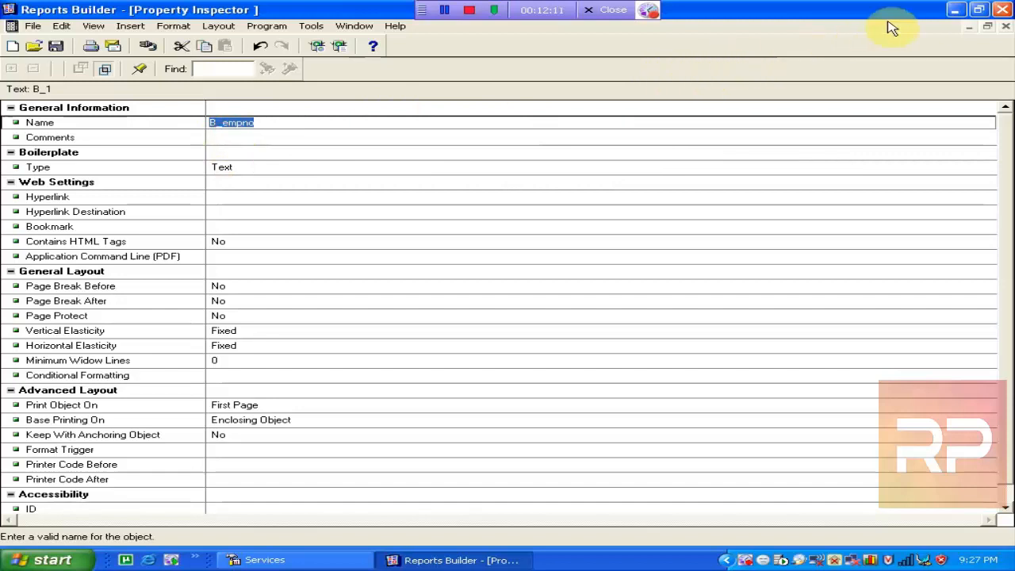
{"action": "left_click", "coordinate": [1006, 28]}
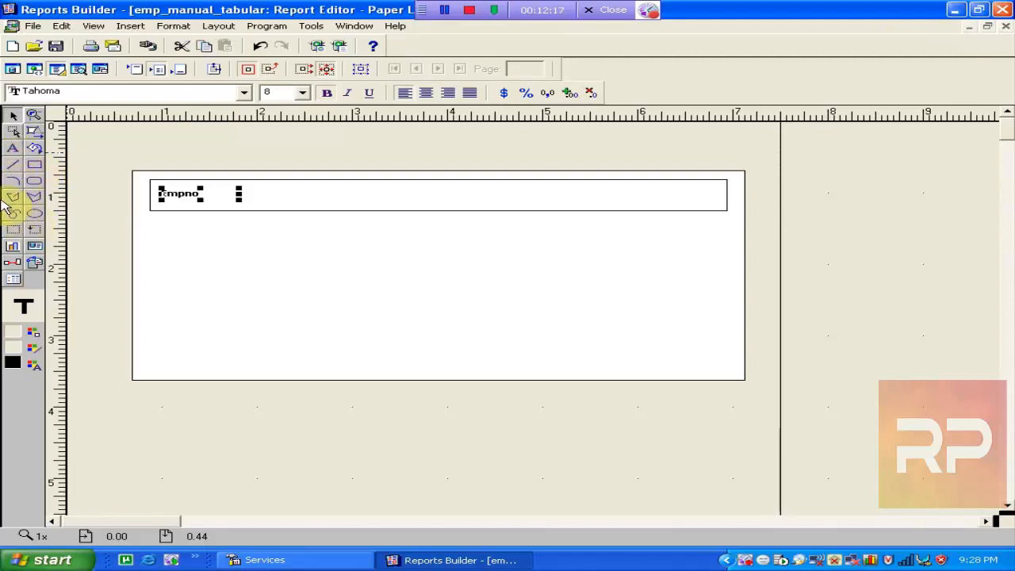
{"action": "left_click", "coordinate": [34, 164]}
{"action": "left_click_drag", "start_coordinate": [209, 246], "coordinate": [393, 339]}
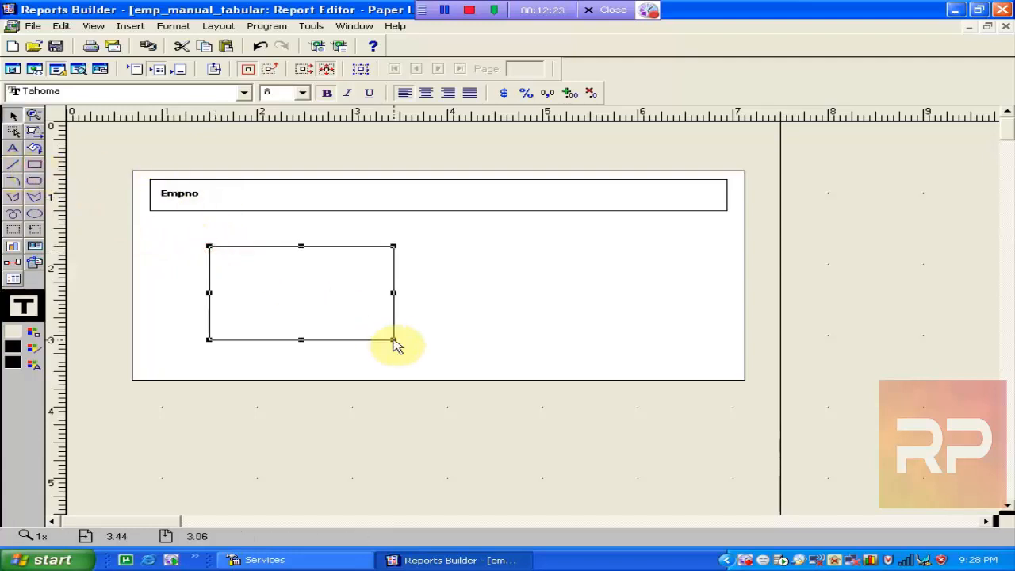
{"action": "left_click", "coordinate": [568, 345]}
{"action": "left_click", "coordinate": [353, 258]}
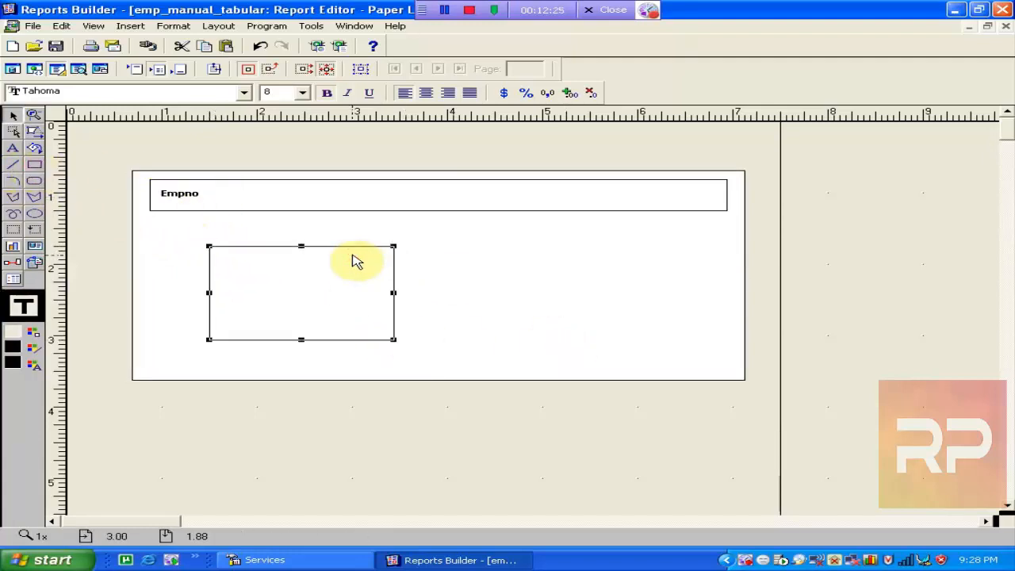
{"action": "key", "text": "Delete"}
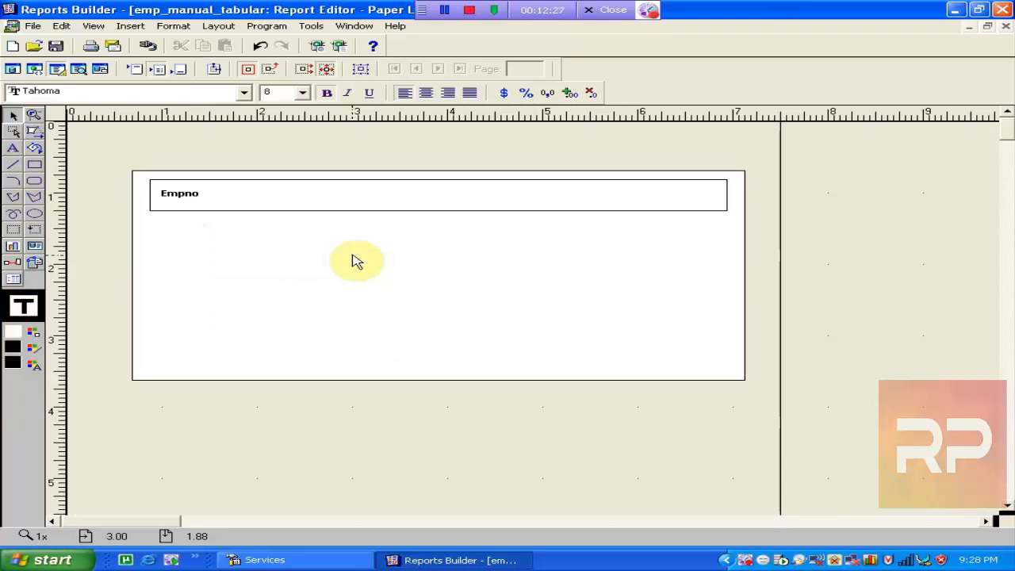
{"action": "left_click", "coordinate": [186, 198]}
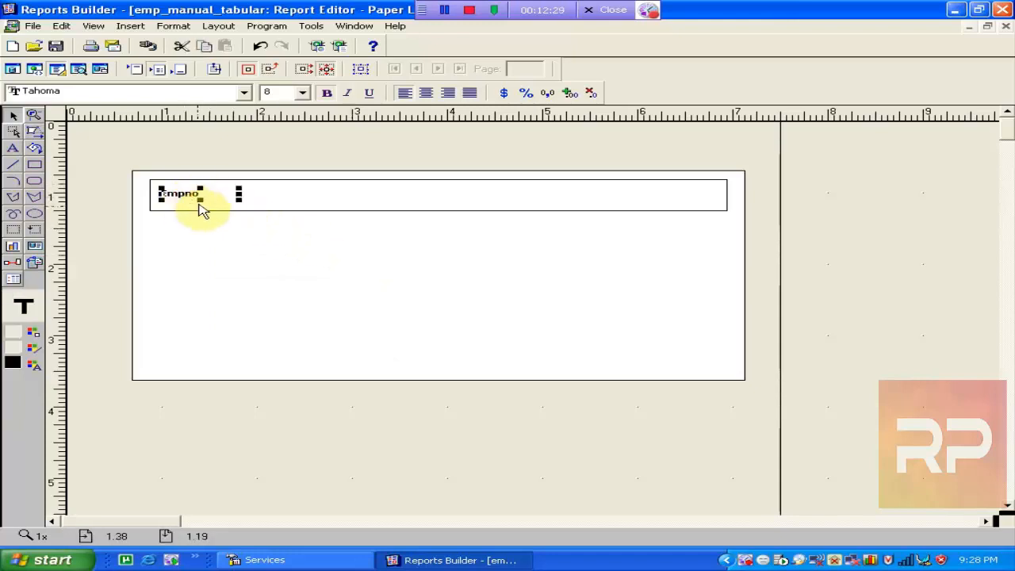
{"action": "double_click", "coordinate": [200, 208]}
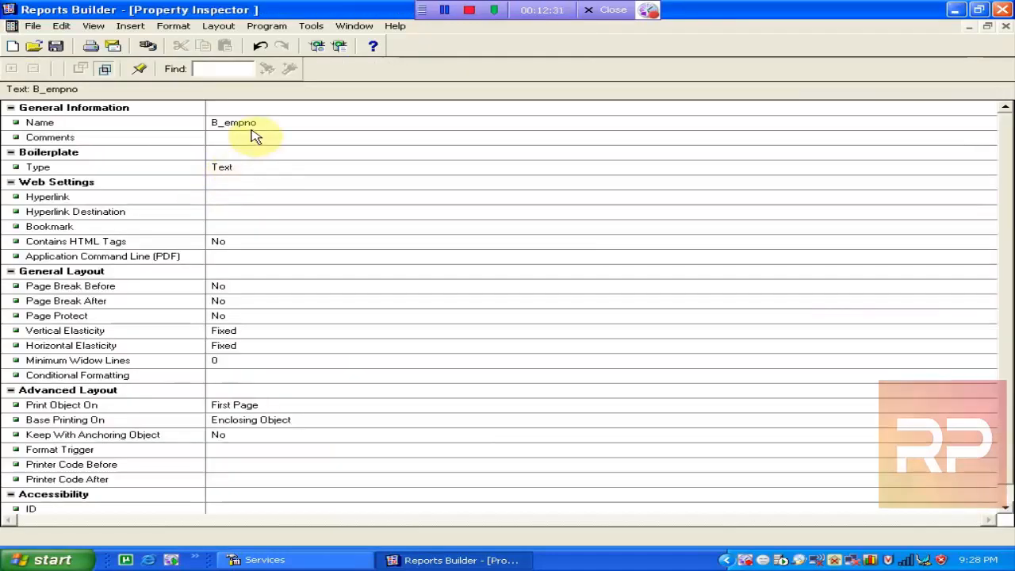
{"action": "left_click", "coordinate": [249, 128]}
{"action": "left_click", "coordinate": [219, 126]}
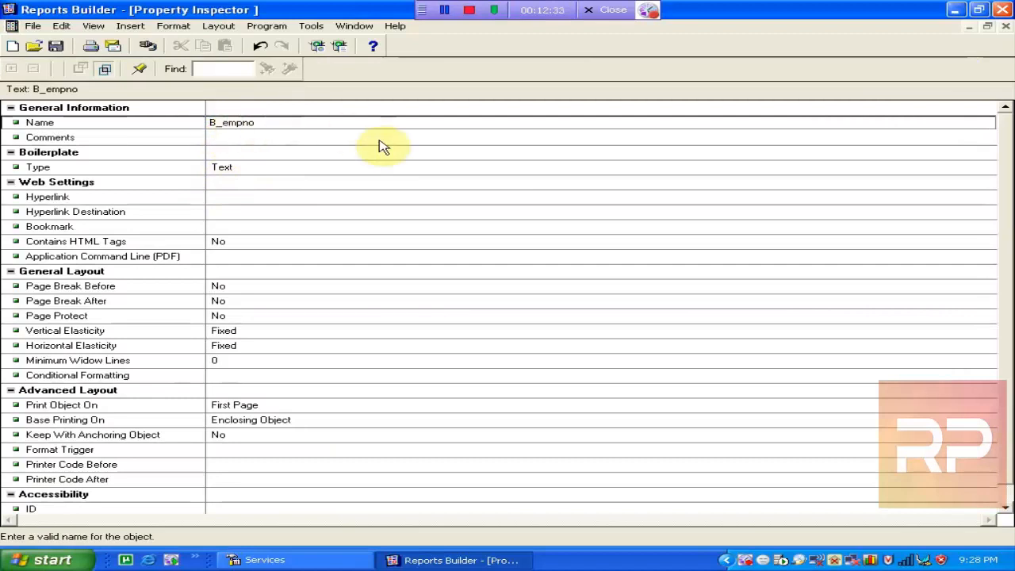
{"action": "left_click", "coordinate": [1006, 26]}
{"action": "left_click", "coordinate": [211, 220]}
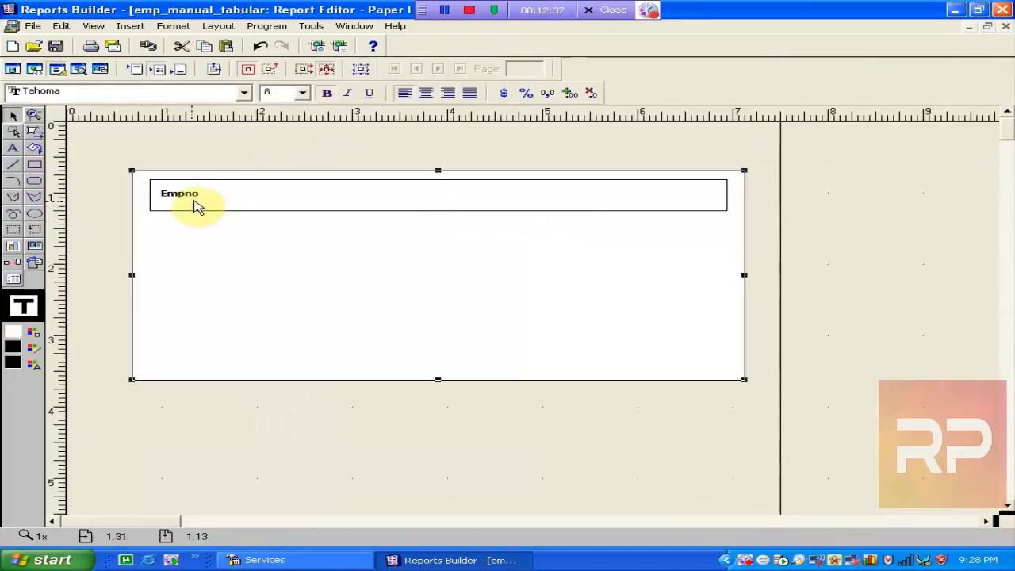
{"action": "left_click", "coordinate": [196, 203]}
Duplicate the Empno heading, place the copy beside it, and change its text to Ename.
{"action": "key", "text": "ctrl+d"}
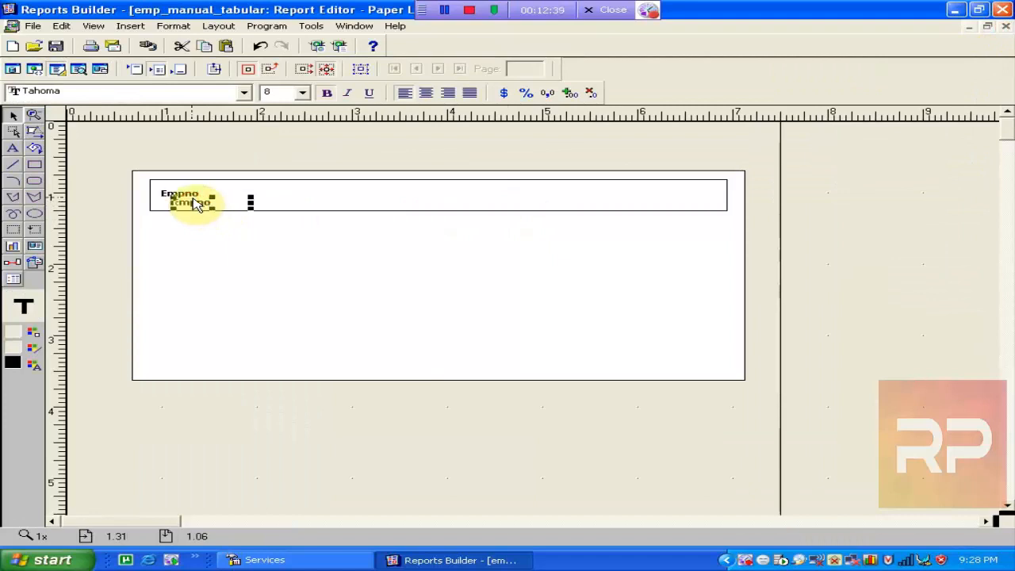
{"action": "key", "text": "Right"}
{"action": "key", "text": "Right"}
{"action": "key", "text": "Right"}
{"action": "key", "text": "Up"}
{"action": "key", "text": "Up"}
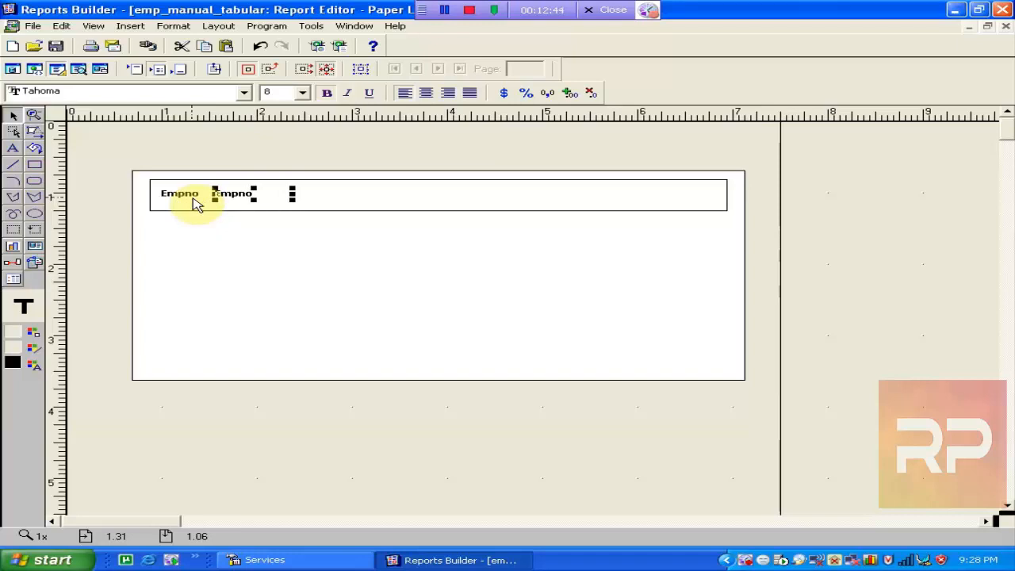
{"action": "left_click", "coordinate": [254, 197]}
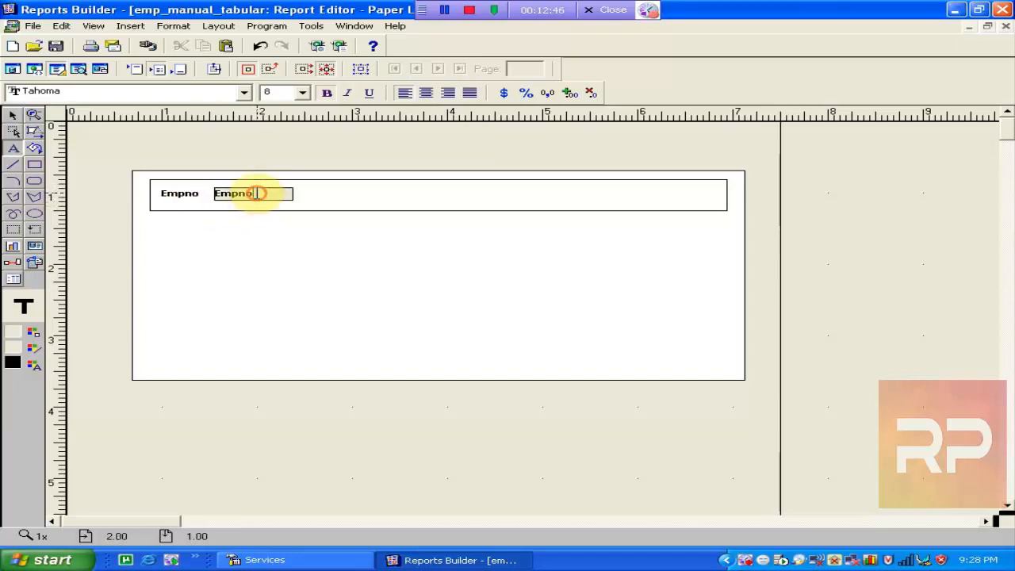
{"action": "left_click_drag", "start_coordinate": [260, 191], "coordinate": [117, 200]}
{"action": "type", "text": "Ename"}
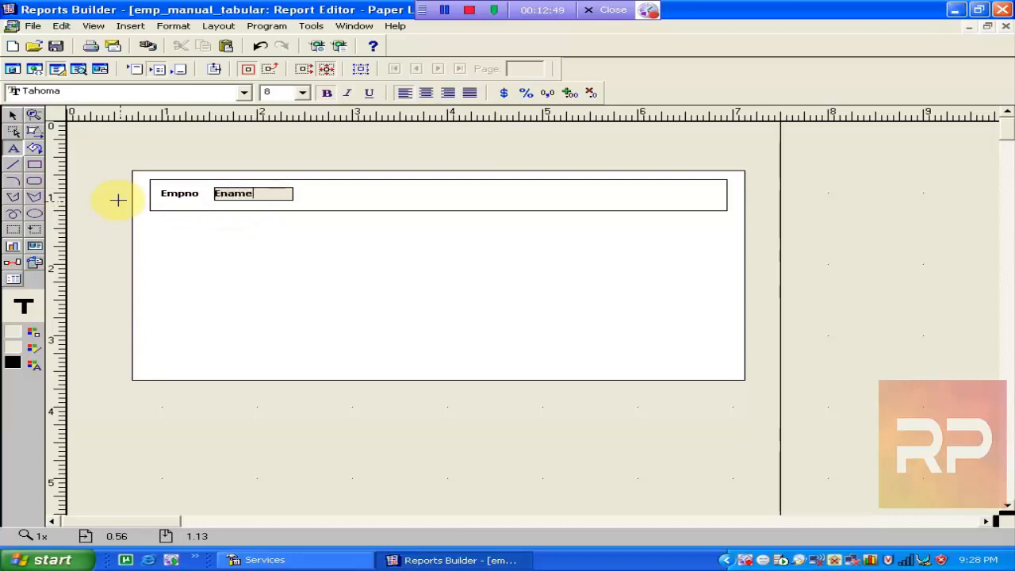
{"action": "left_click", "coordinate": [246, 253]}
{"action": "left_click", "coordinate": [273, 198]}
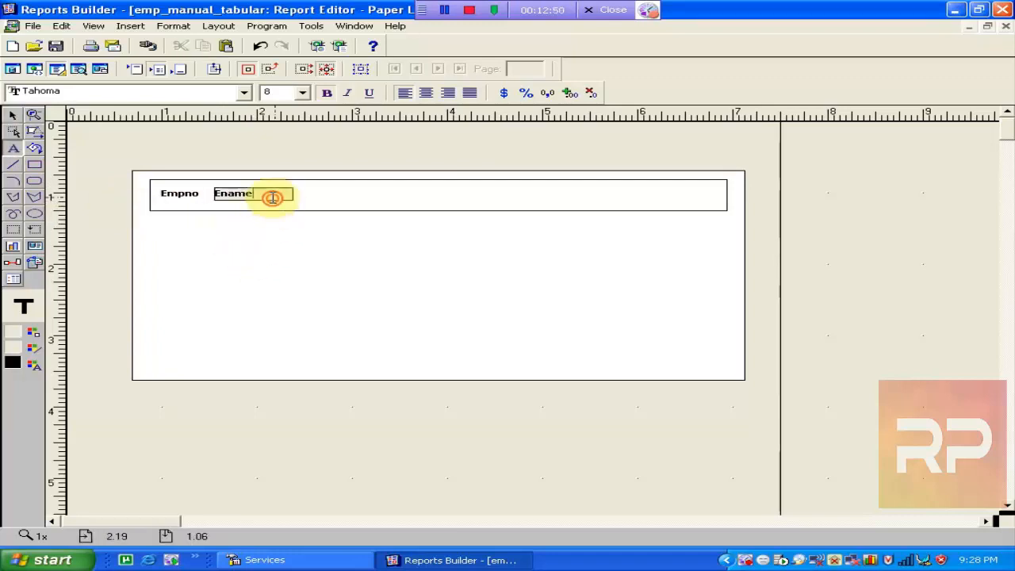
{"action": "left_click", "coordinate": [270, 270]}
Rename the new heading's object from B_empno1 to B_ename.
{"action": "double_click", "coordinate": [263, 198]}
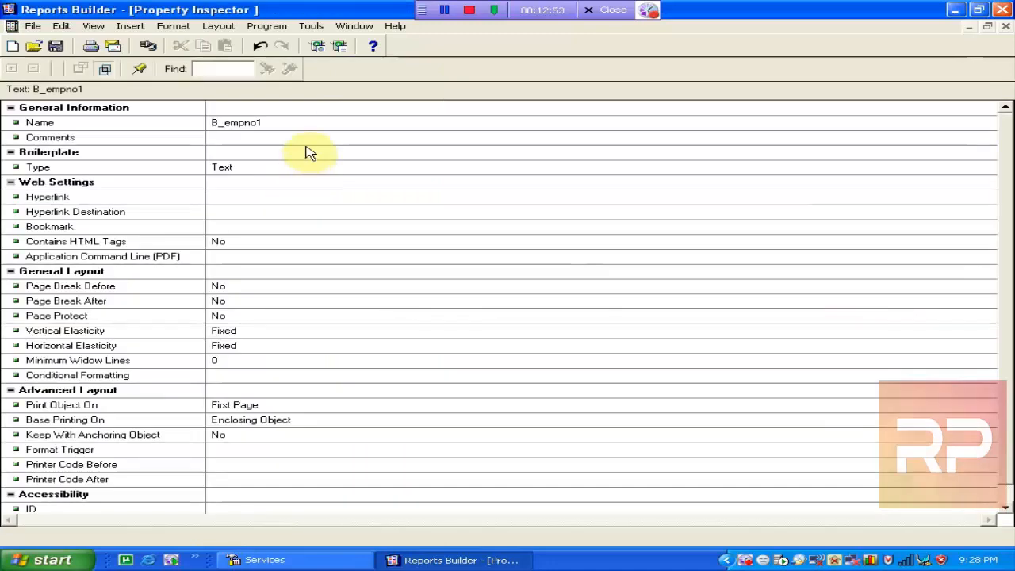
{"action": "left_click", "coordinate": [277, 124]}
{"action": "left_click", "coordinate": [282, 122]}
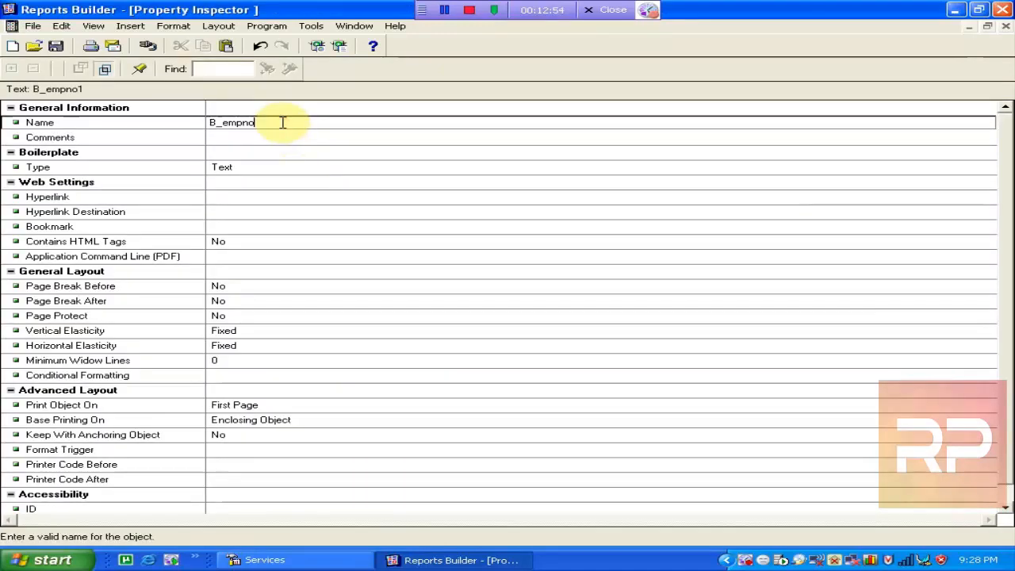
{"action": "type", "text": "e"}
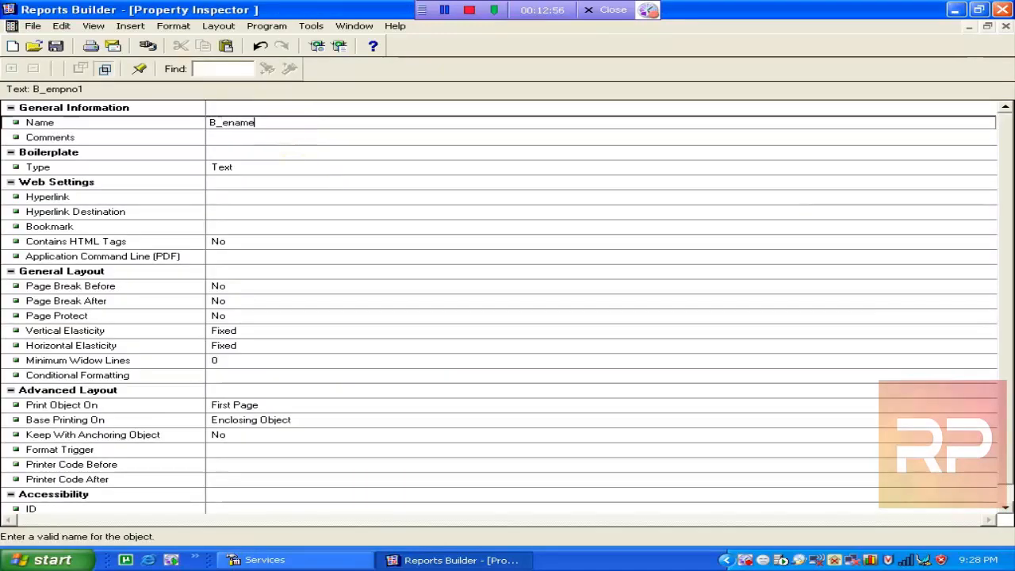
{"action": "left_click", "coordinate": [370, 179]}
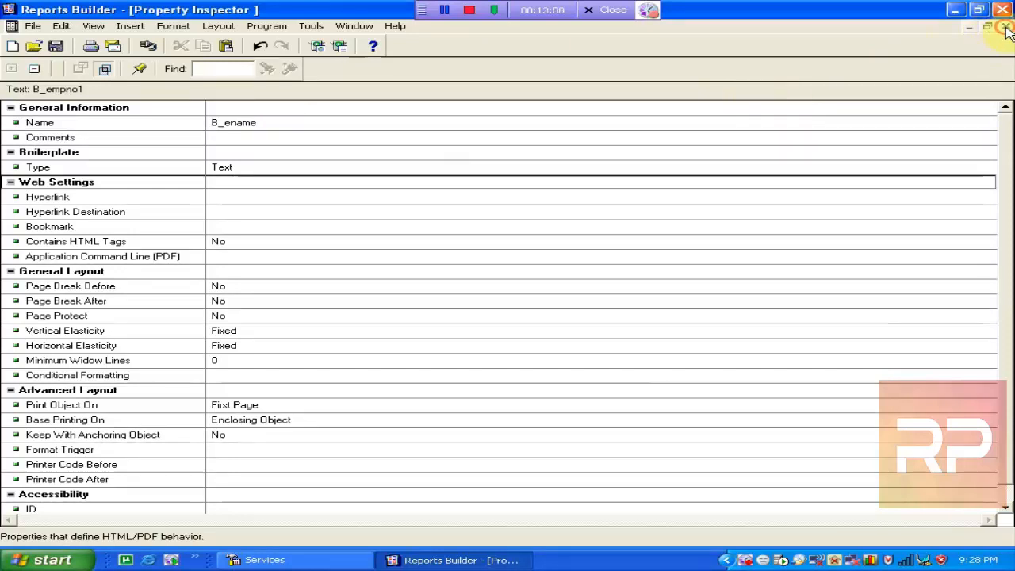
{"action": "left_click", "coordinate": [1005, 28]}
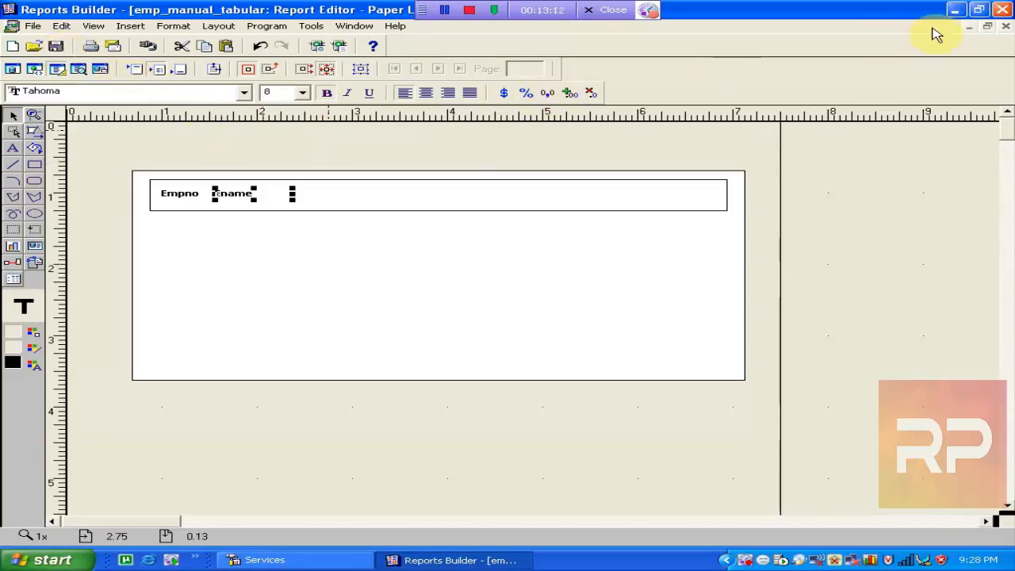
Select B_ENAME in the Object Navigator and maximize the emp_manual_tabular paper layout.
{"action": "left_click", "coordinate": [987, 27]}
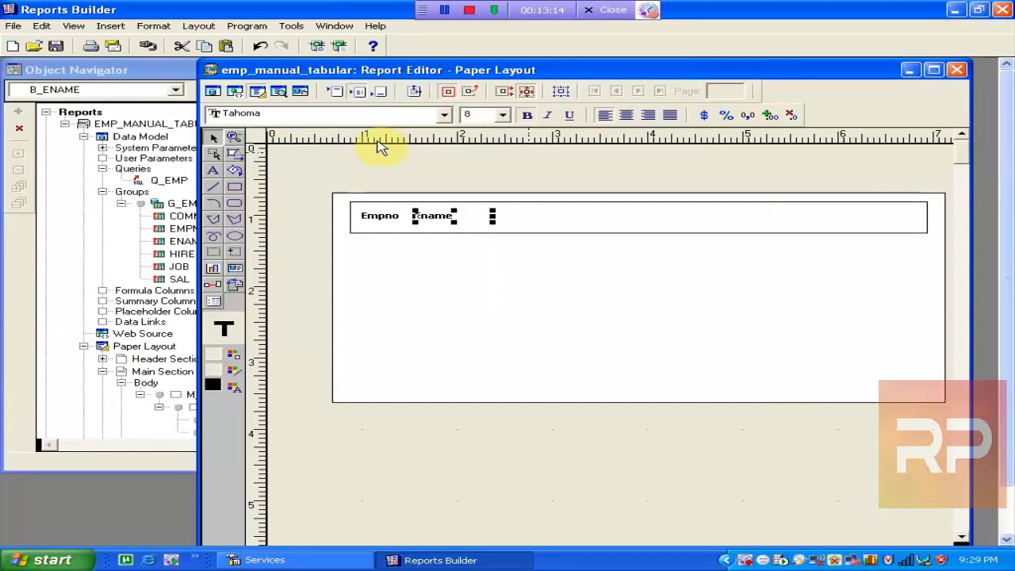
{"action": "left_click", "coordinate": [133, 72]}
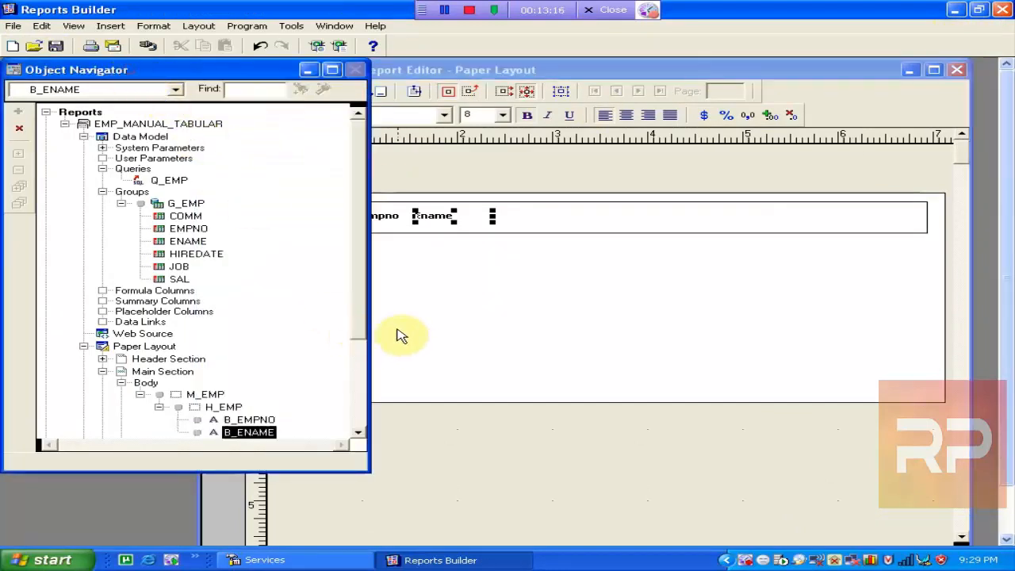
{"action": "left_click_drag", "start_coordinate": [359, 317], "coordinate": [363, 370]}
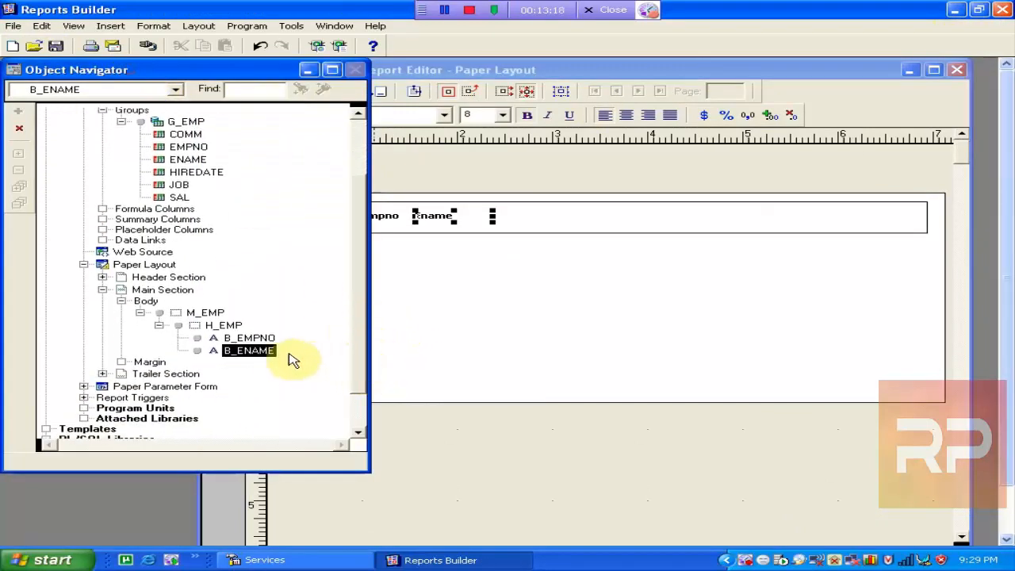
{"action": "left_click", "coordinate": [250, 339]}
{"action": "left_click", "coordinate": [266, 352]}
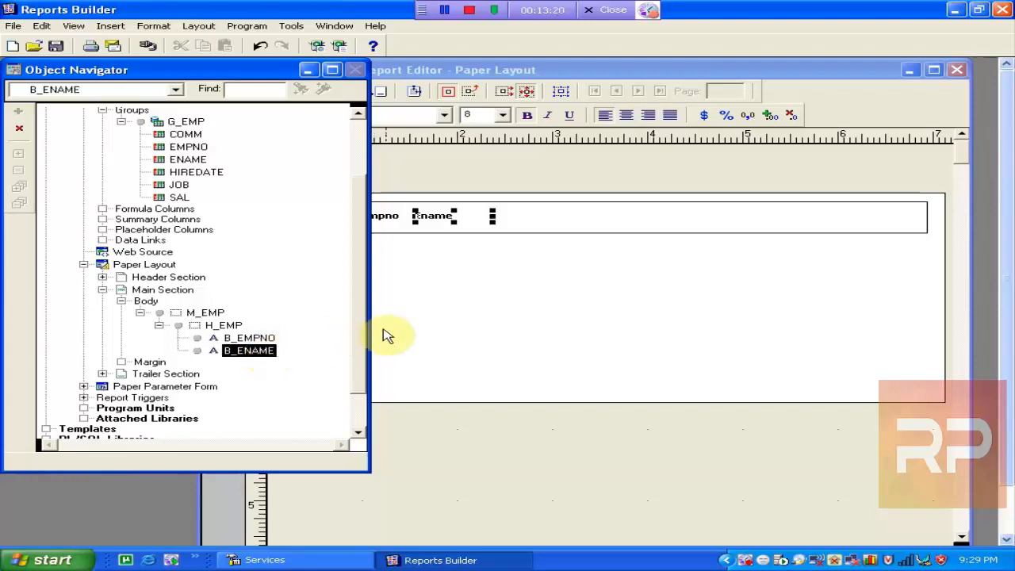
{"action": "double_click", "coordinate": [480, 71]}
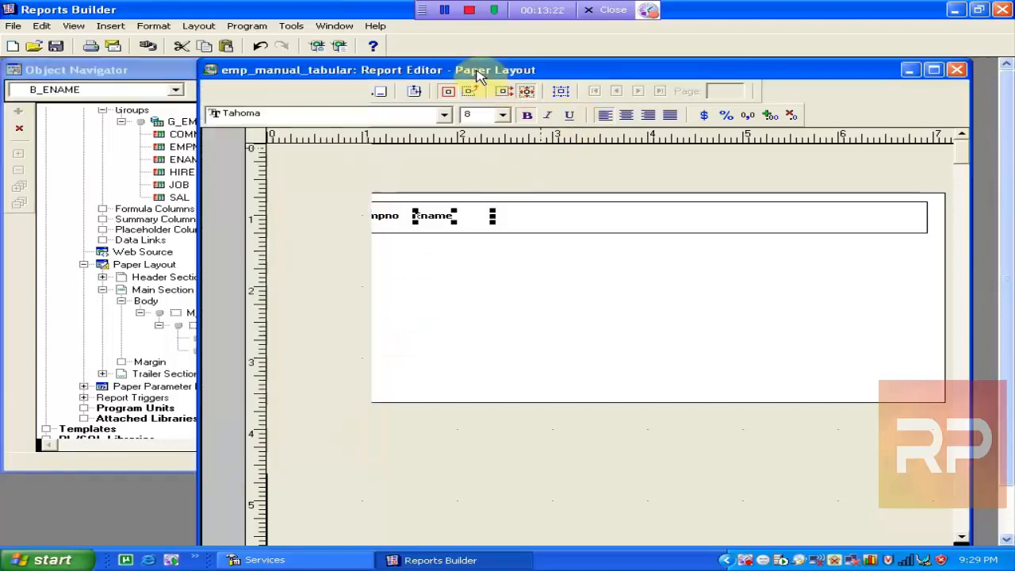
{"action": "left_click", "coordinate": [306, 249]}
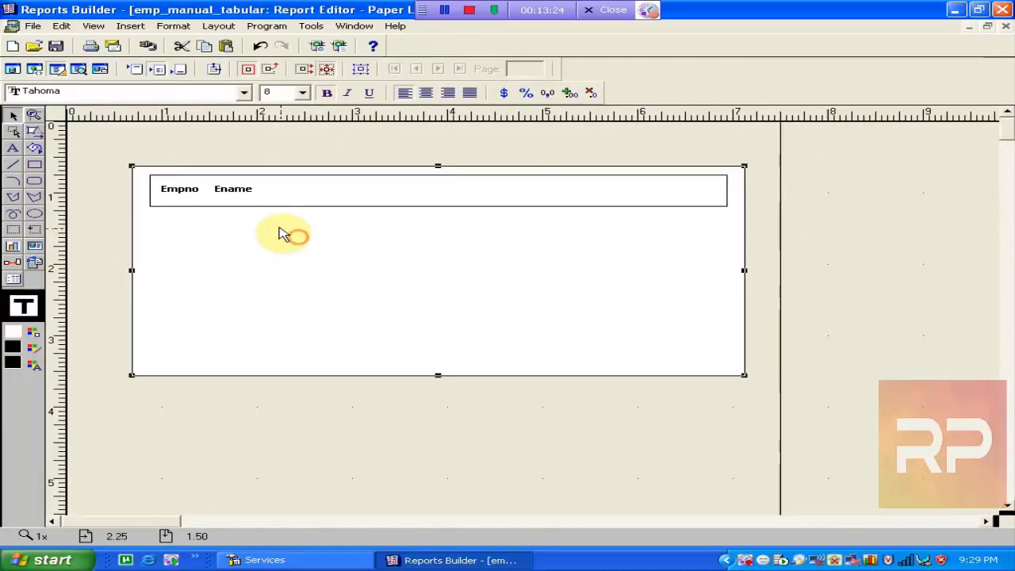
Copy the Ename heading, align the copy, and name it B_job.
{"action": "left_click", "coordinate": [238, 198]}
{"action": "left_click_drag", "start_coordinate": [238, 198], "coordinate": [243, 200]}
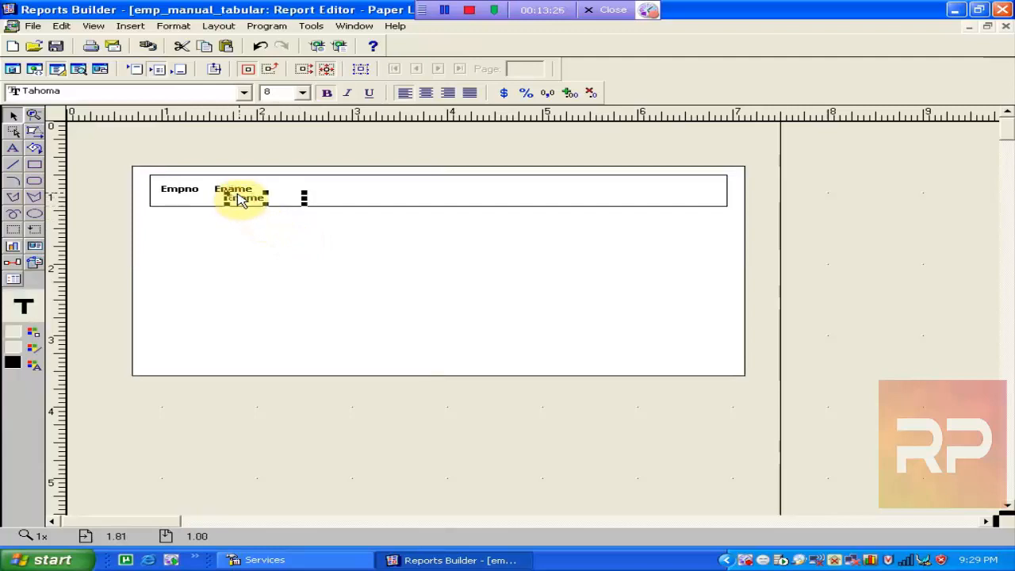
{"action": "key", "text": "Right"}
{"action": "key", "text": "Right"}
{"action": "key", "text": "Right"}
{"action": "key", "text": "Right"}
{"action": "key", "text": "Right"}
{"action": "key", "text": "Right"}
{"action": "key", "text": "Right"}
{"action": "key", "text": "Right"}
{"action": "key", "text": "Right"}
{"action": "key", "text": "Right"}
{"action": "key", "text": "Right"}
{"action": "key", "text": "Up"}
{"action": "key", "text": "Up"}
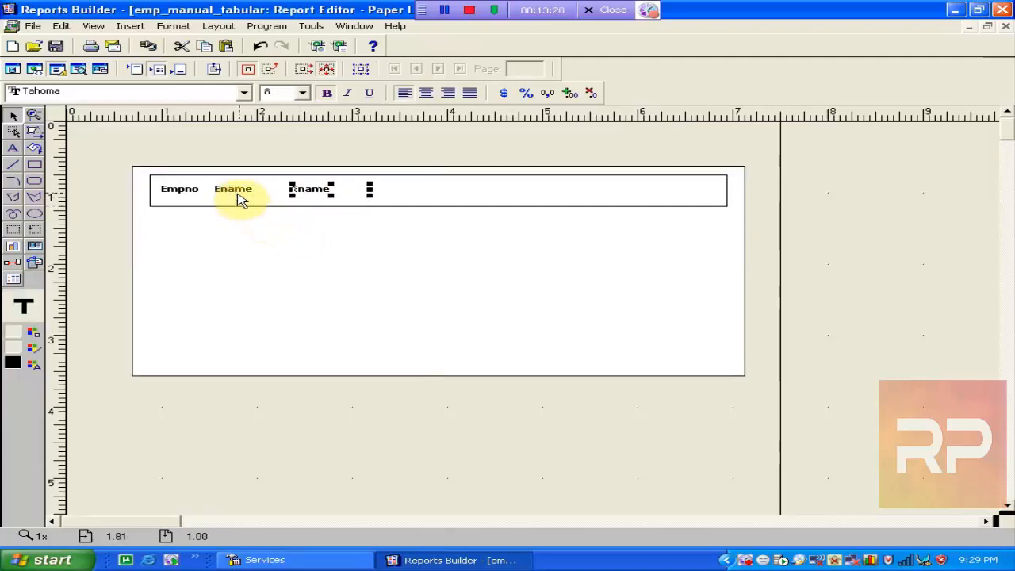
{"action": "key", "text": "Left"}
{"action": "key", "text": "Left"}
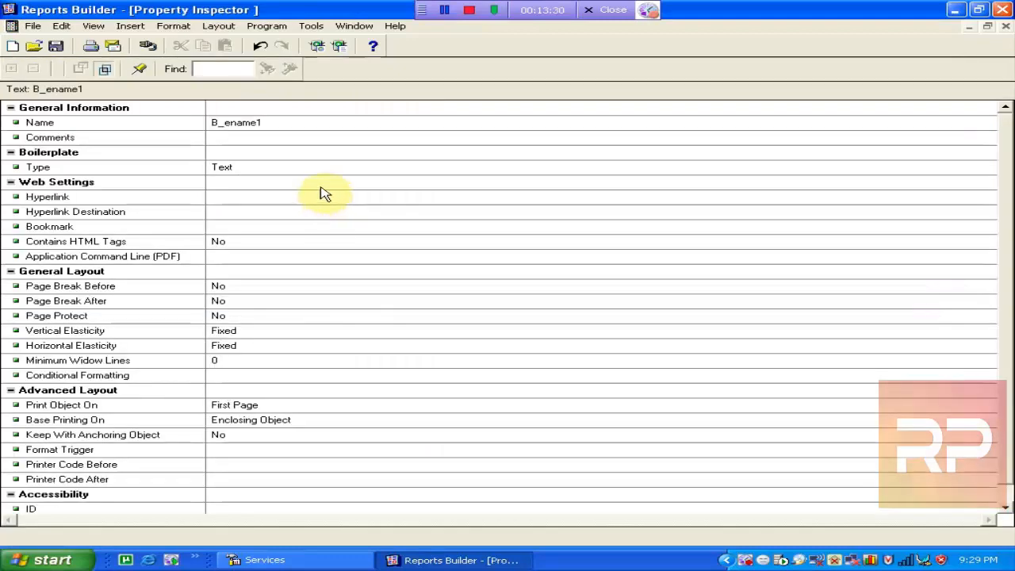
{"action": "left_click", "coordinate": [249, 121]}
{"action": "left_click", "coordinate": [264, 122]}
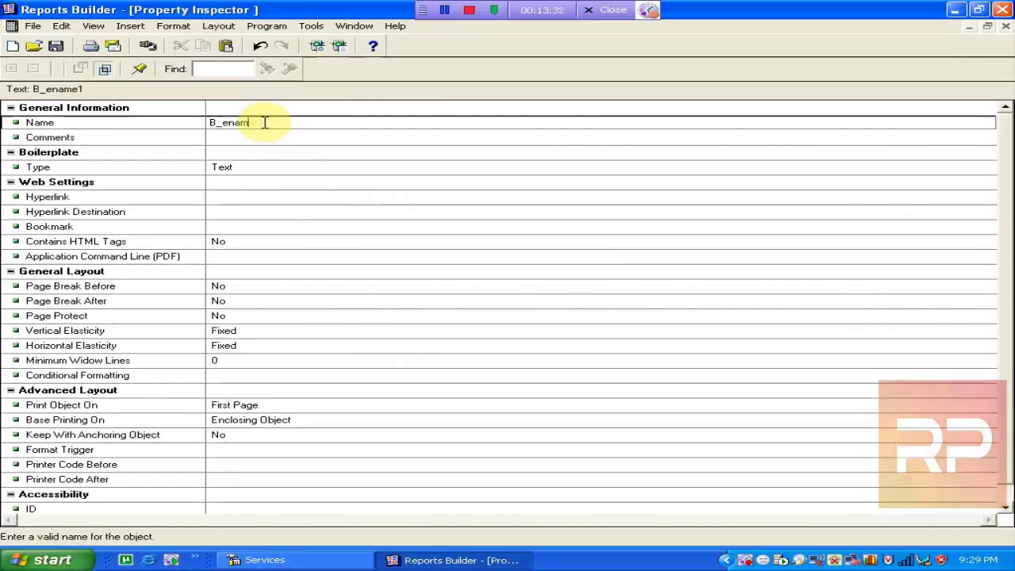
{"action": "type", "text": "job"}
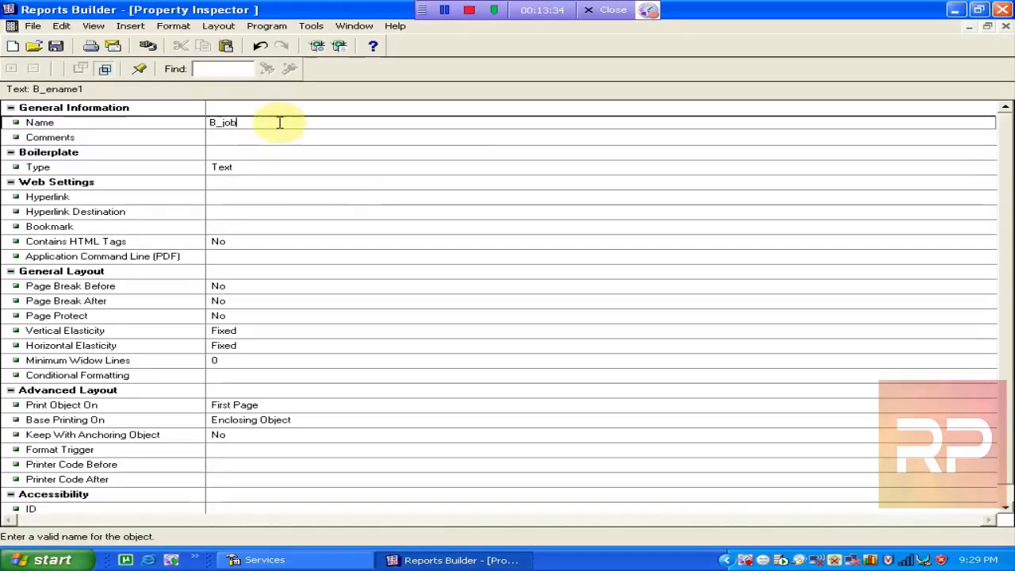
{"action": "left_click", "coordinate": [362, 153]}
{"action": "left_click", "coordinate": [1006, 27]}
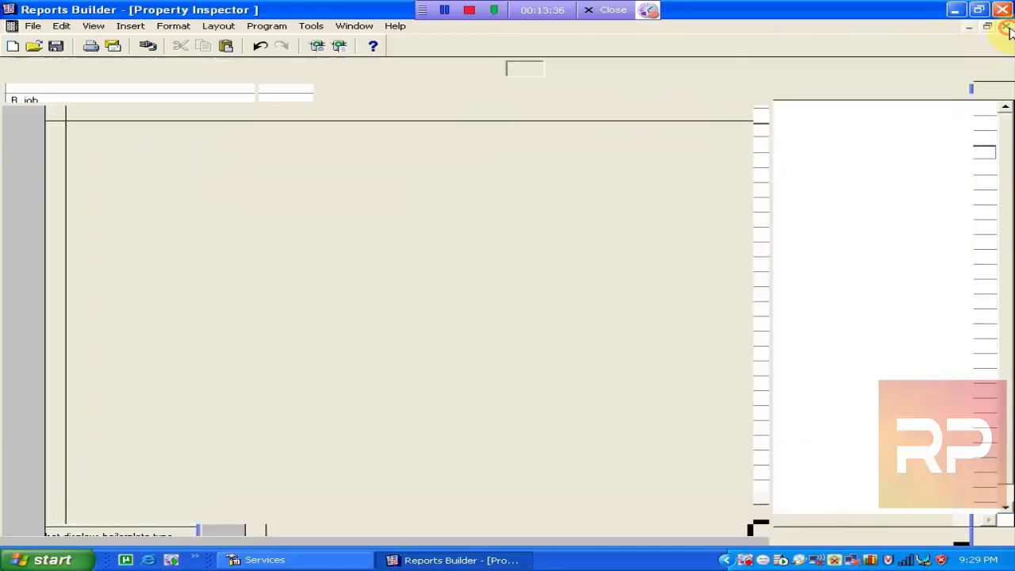
Change the third heading's text from Ename to Job.
{"action": "key", "text": "Right"}
{"action": "key", "text": "Right"}
{"action": "key", "text": "Right"}
{"action": "key", "text": "Right"}
{"action": "key", "text": "Right"}
{"action": "key", "text": "Right"}
{"action": "key", "text": "Right"}
{"action": "key", "text": "Right"}
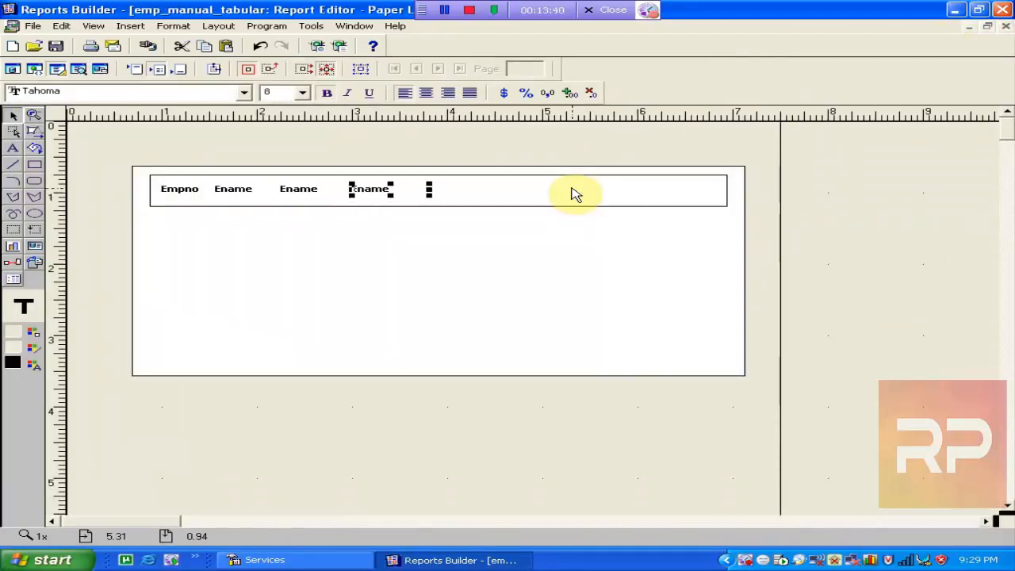
{"action": "left_click", "coordinate": [283, 194]}
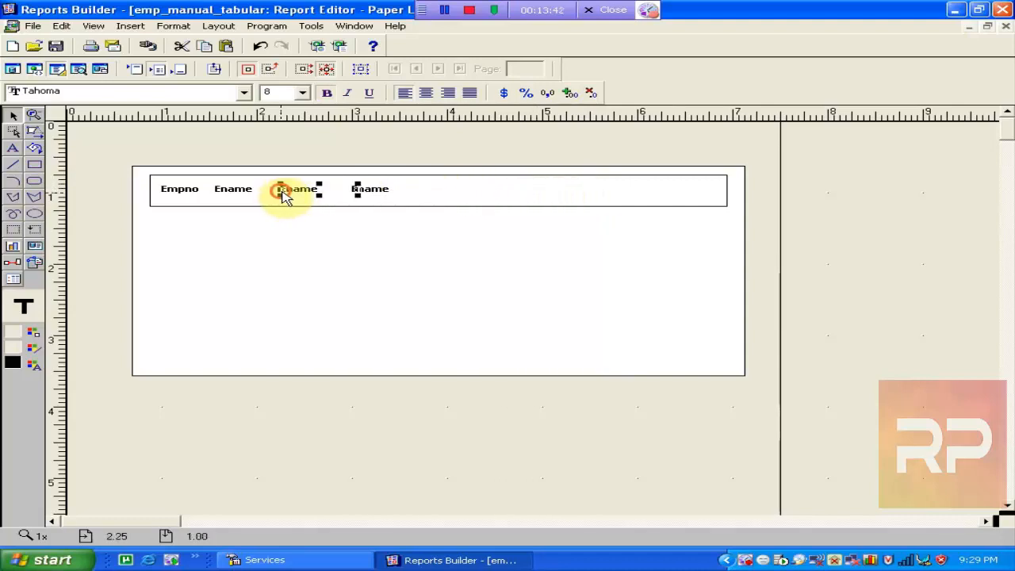
{"action": "double_click", "coordinate": [306, 192]}
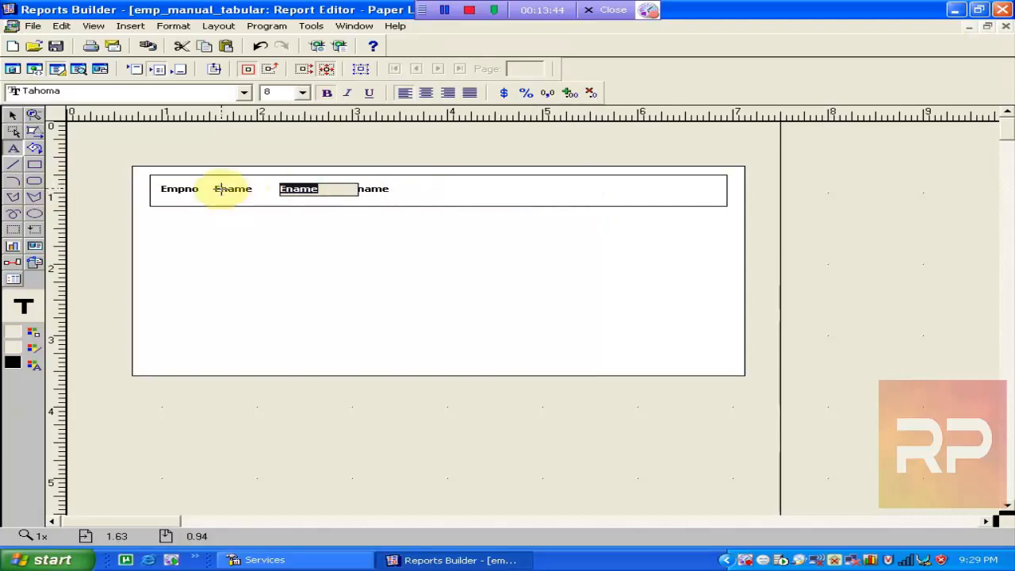
{"action": "type", "text": "Job"}
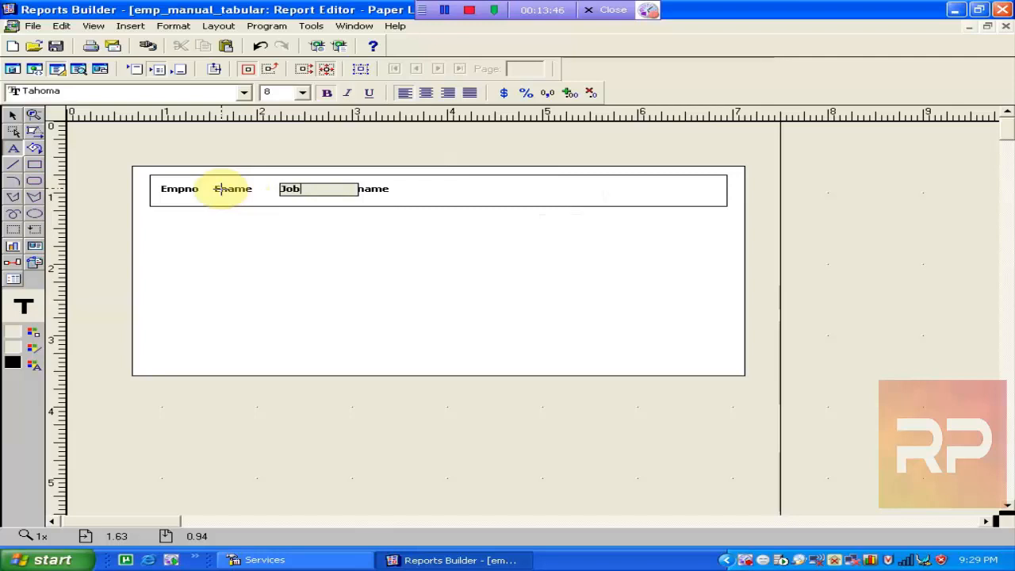
{"action": "left_click", "coordinate": [368, 233]}
Change the fourth heading's text from Ename to Hiredate.
{"action": "left_click", "coordinate": [377, 191]}
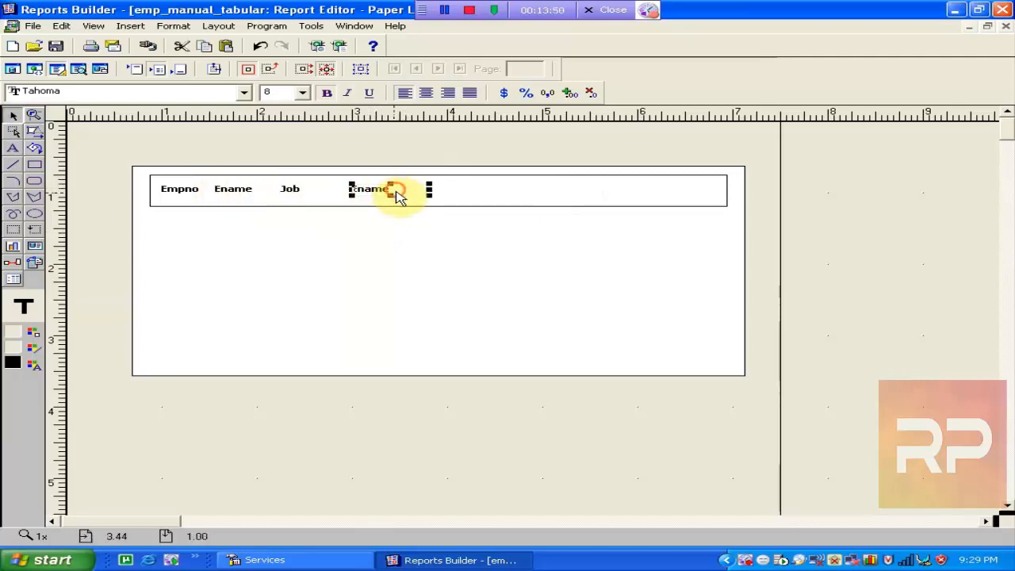
{"action": "left_click", "coordinate": [399, 190]}
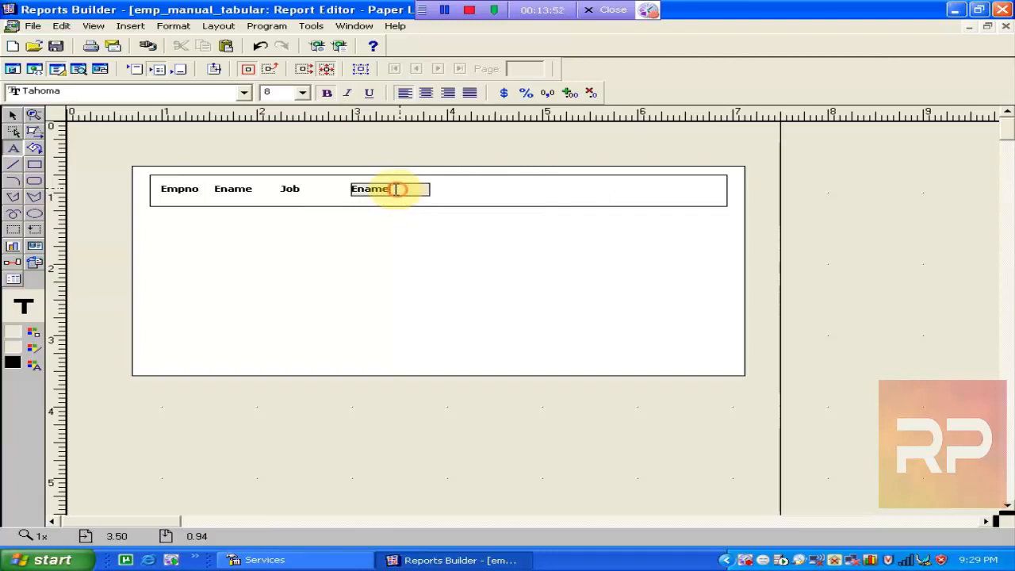
{"action": "left_click_drag", "start_coordinate": [396, 190], "coordinate": [267, 189]}
{"action": "type", "text": "Hire"}
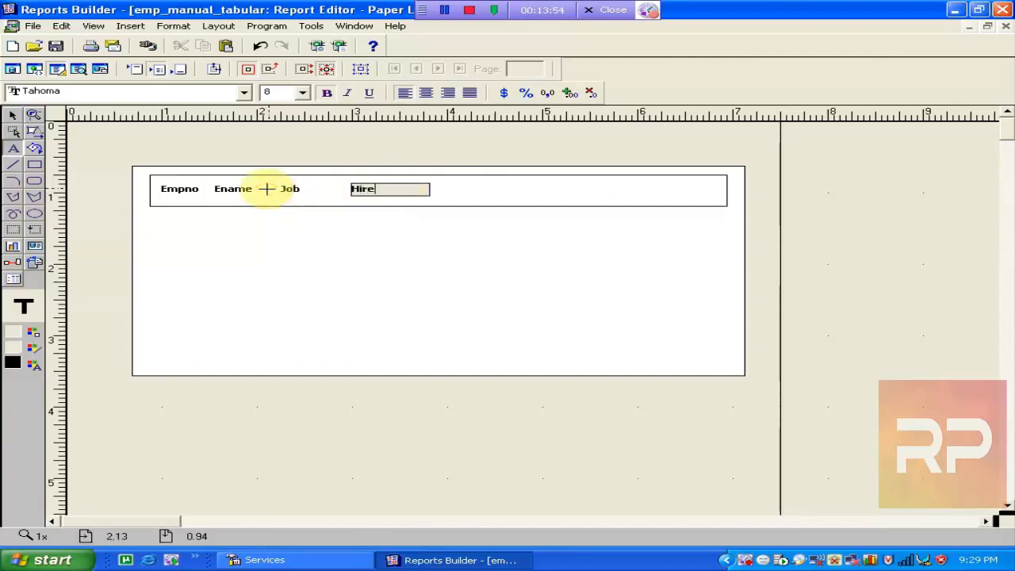
{"action": "type", "text": "date"}
{"action": "left_click", "coordinate": [396, 188]}
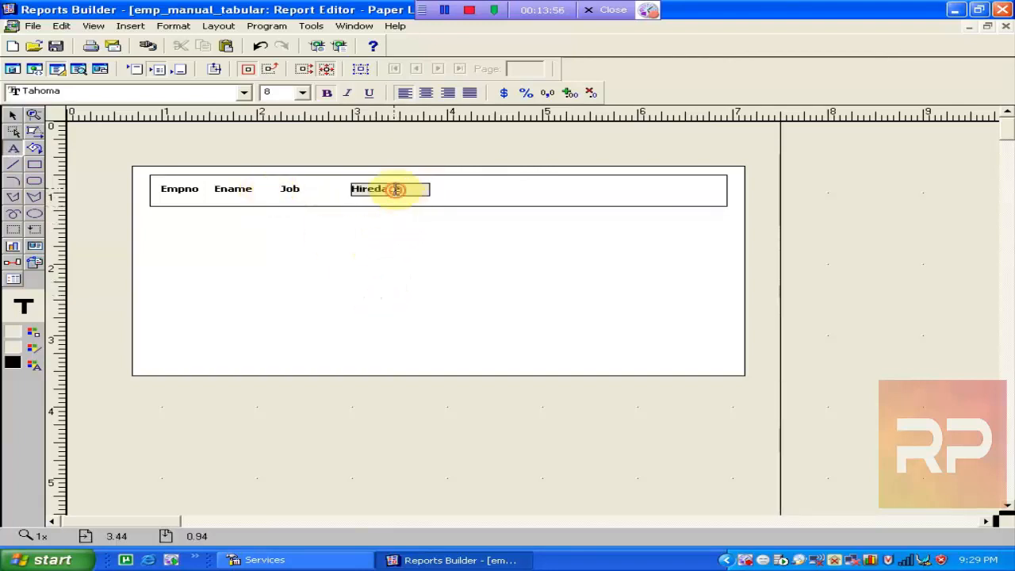
{"action": "left_click", "coordinate": [384, 231]}
Rename the Hiredate heading object from B_job1 to B_hiredate.
{"action": "key", "text": "F4"}
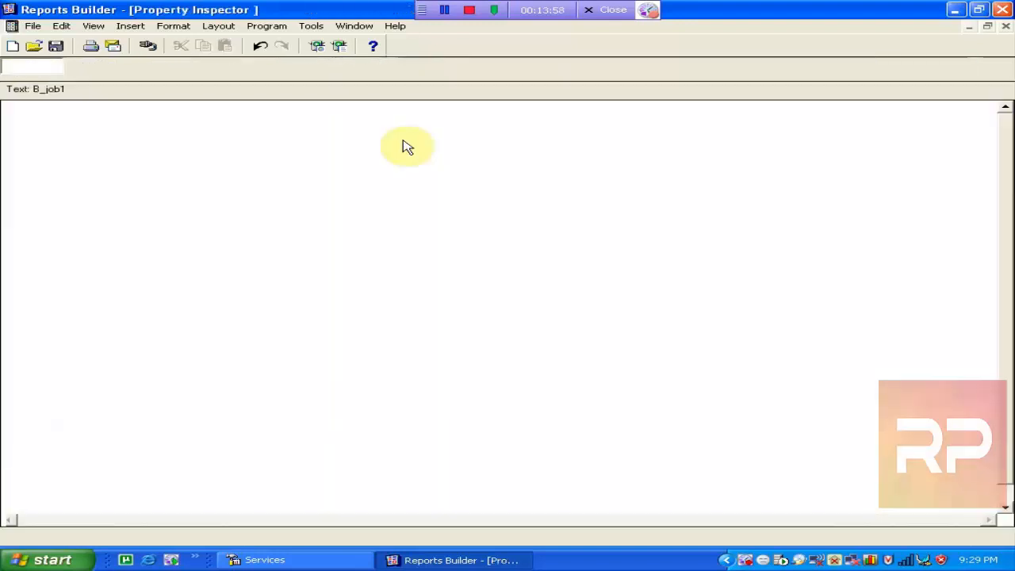
{"action": "left_click", "coordinate": [312, 122]}
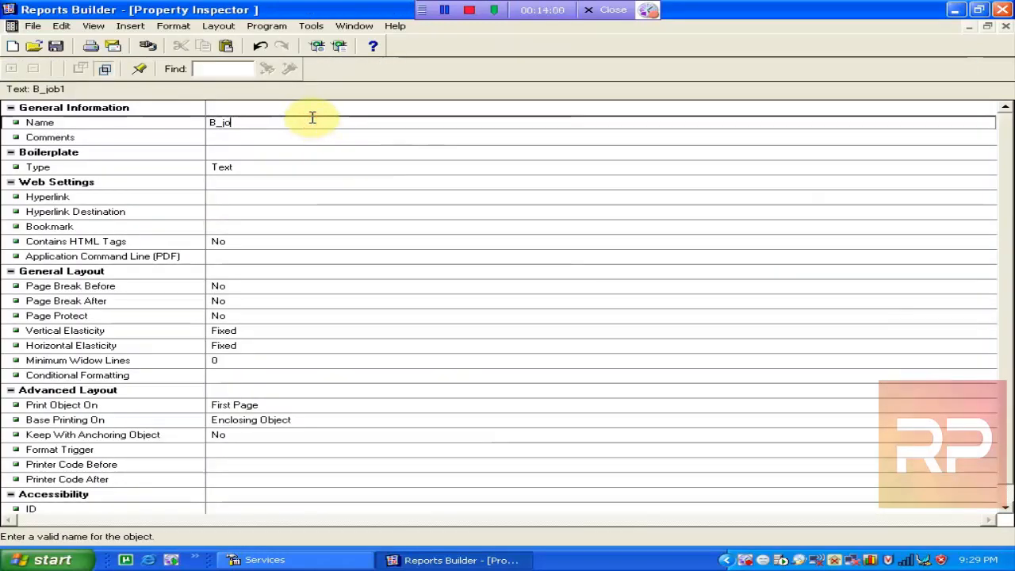
{"action": "type", "text": "hiredate"}
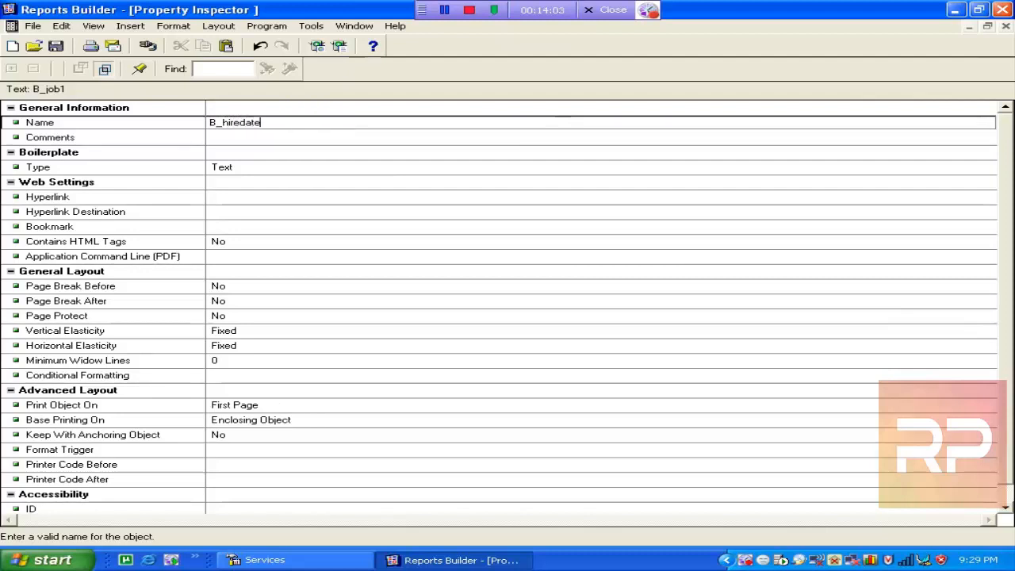
{"action": "left_click", "coordinate": [453, 227]}
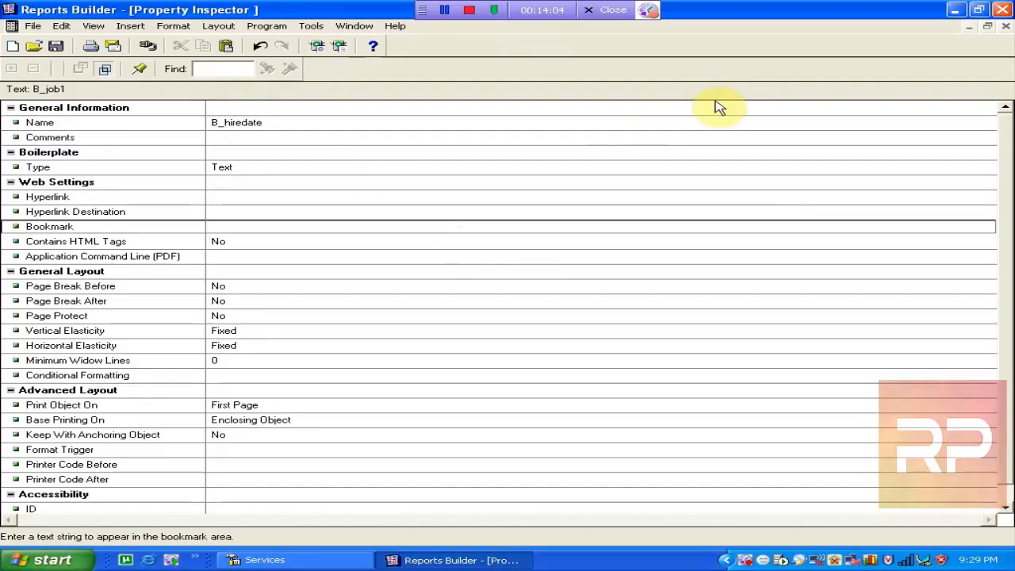
{"action": "left_click", "coordinate": [1006, 26]}
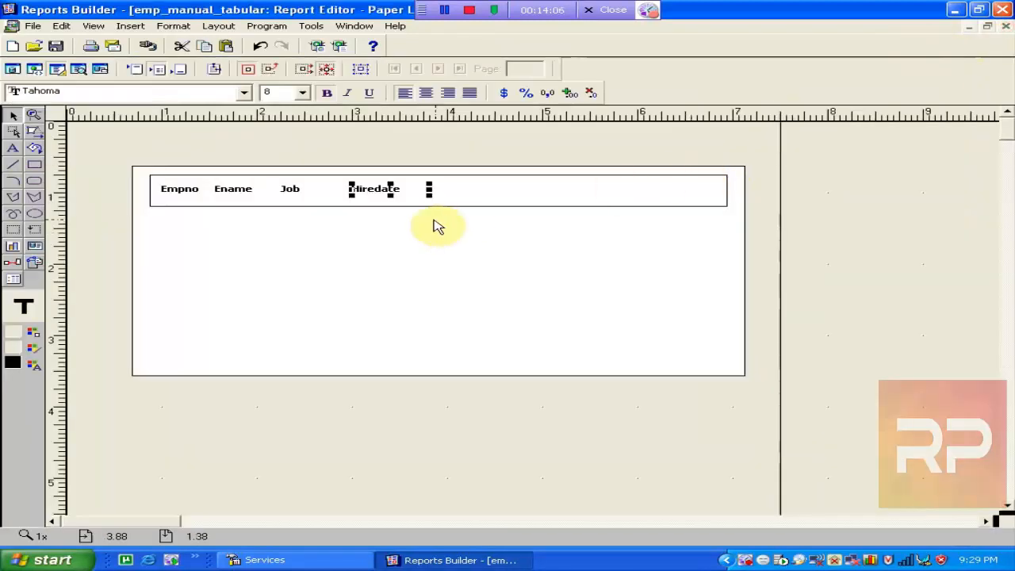
Shift the Hiredate, Job and Ename headings right to widen their gaps.
{"action": "left_click", "coordinate": [367, 288]}
{"action": "left_click_drag", "start_coordinate": [372, 194], "coordinate": [396, 194]}
{"action": "left_click", "coordinate": [293, 194]}
{"action": "left_click_drag", "start_coordinate": [292, 189], "coordinate": [306, 189]}
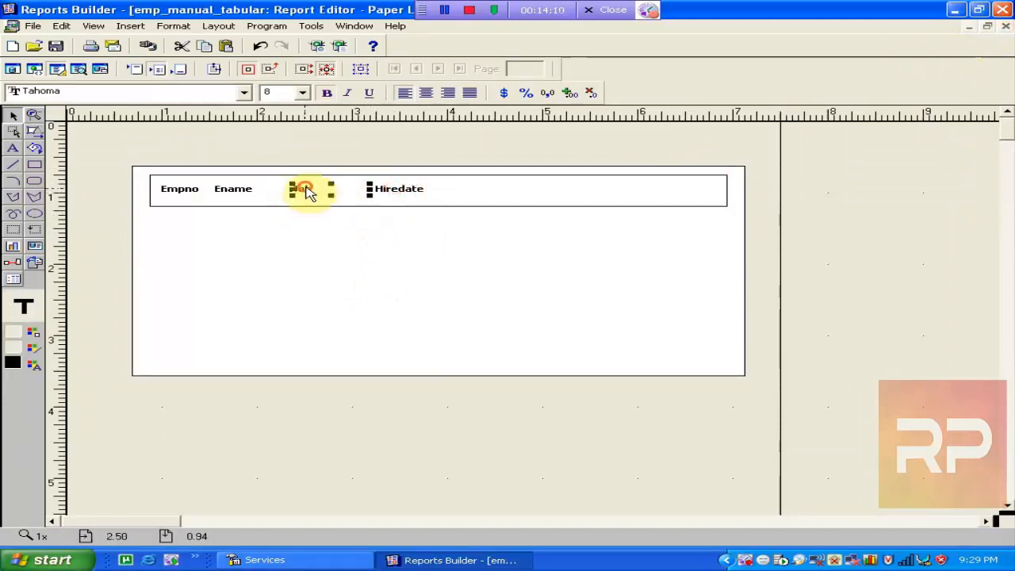
{"action": "left_click_drag", "start_coordinate": [228, 189], "coordinate": [234, 189]}
{"action": "left_click_drag", "start_coordinate": [387, 197], "coordinate": [403, 197]}
Fine-tune the Job and Ename headings further right for even spacing.
{"action": "left_click", "coordinate": [308, 197]}
{"action": "left_click_drag", "start_coordinate": [304, 192], "coordinate": [310, 191]}
{"action": "left_click_drag", "start_coordinate": [249, 191], "coordinate": [257, 191]}
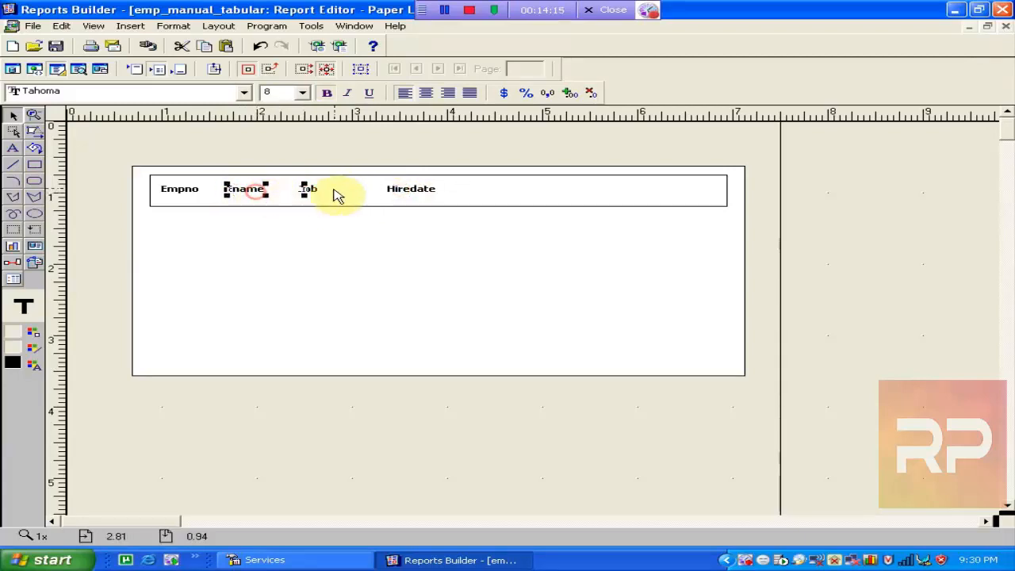
{"action": "left_click", "coordinate": [399, 196]}
{"action": "left_click", "coordinate": [333, 193]}
{"action": "left_click_drag", "start_coordinate": [336, 193], "coordinate": [350, 194]}
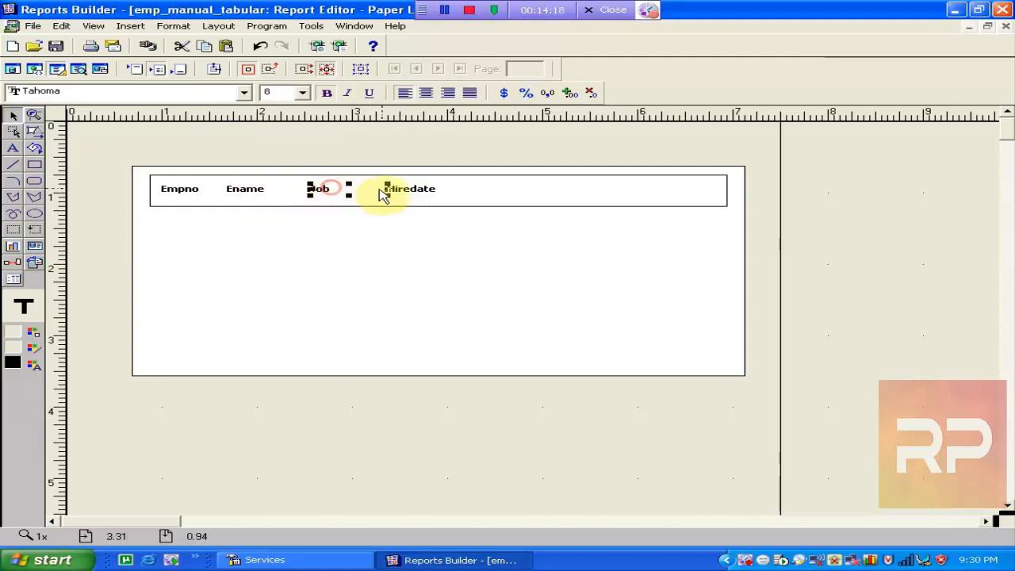
{"action": "left_click", "coordinate": [442, 302]}
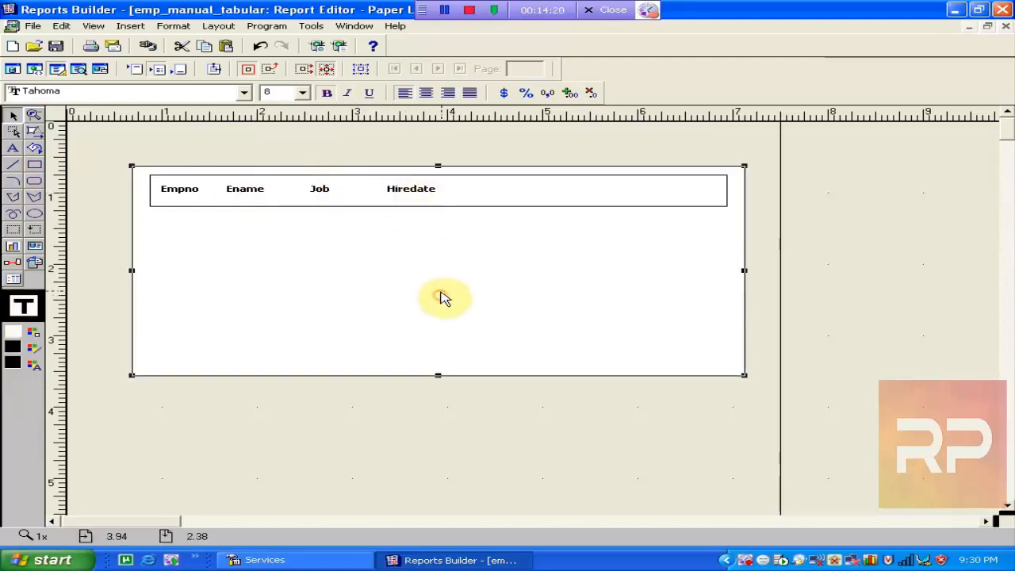
{"action": "left_click", "coordinate": [414, 195]}
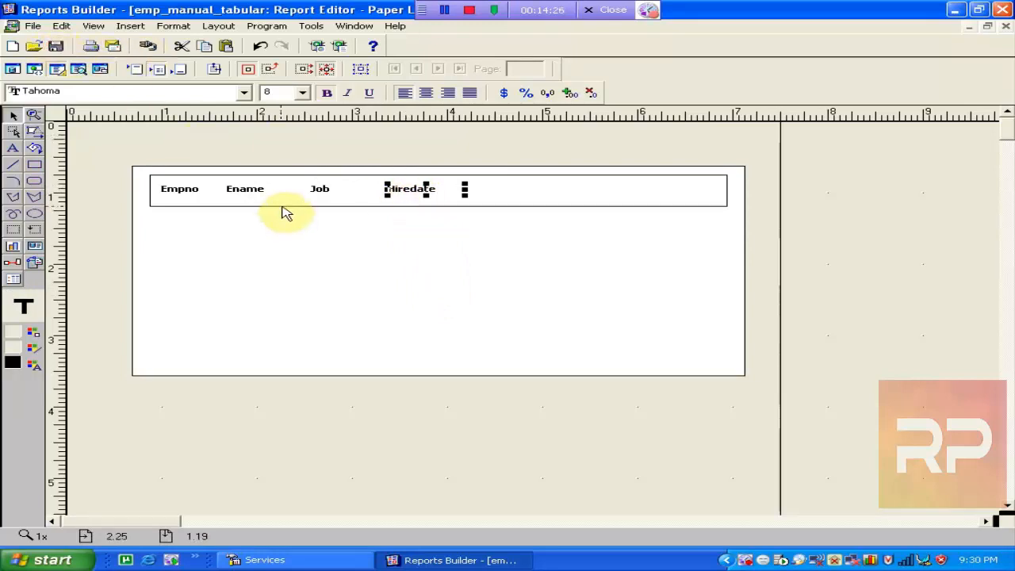
Duplicate the Hiredate heading beside it and change its text to Salary.
{"action": "key", "text": "ctrl+d"}
{"action": "key", "text": "Right"}
{"action": "key", "text": "Right"}
{"action": "key", "text": "Right"}
{"action": "key", "text": "Right"}
{"action": "key", "text": "Right"}
{"action": "key", "text": "Right"}
{"action": "key", "text": "Right"}
{"action": "key", "text": "Right"}
{"action": "key", "text": "Right"}
{"action": "key", "text": "Right"}
{"action": "key", "text": "Right"}
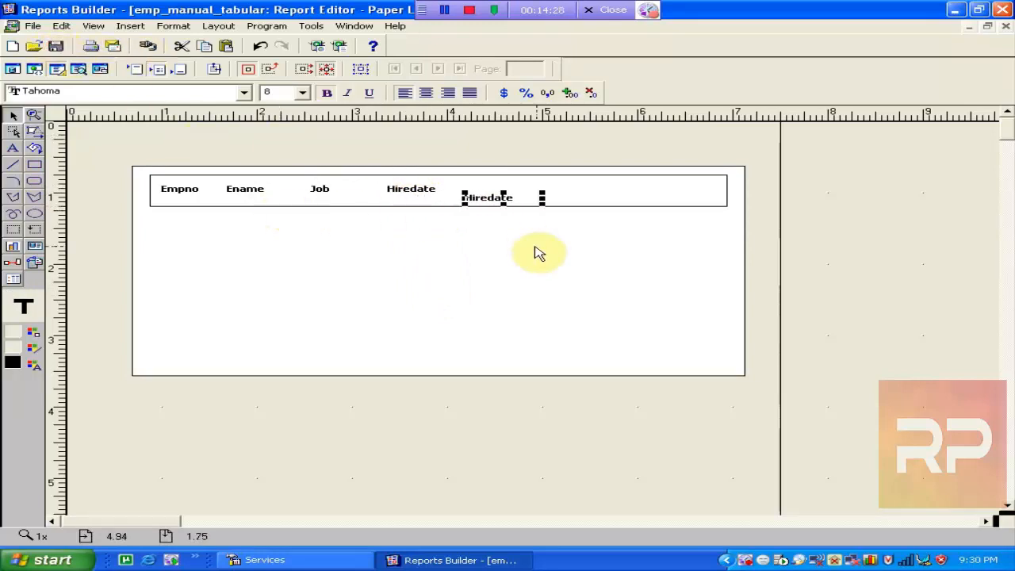
{"action": "key", "text": "Up"}
{"action": "key", "text": "Up"}
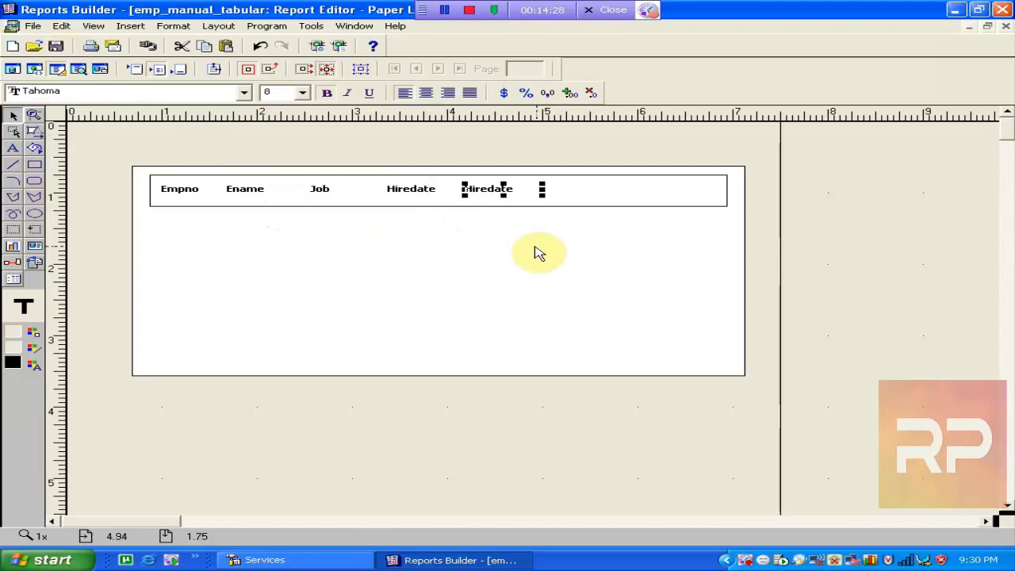
{"action": "double_click", "coordinate": [512, 197]}
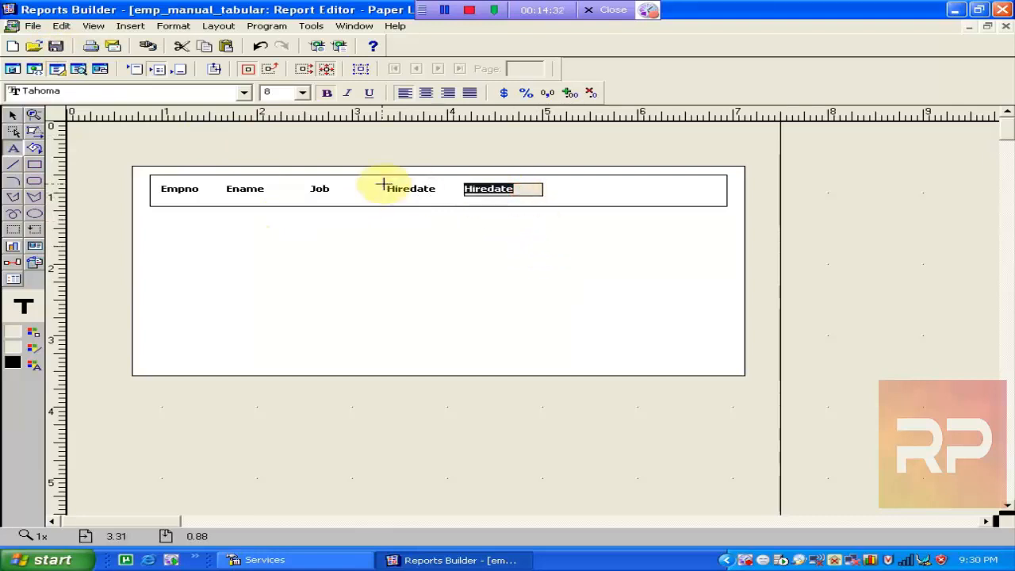
{"action": "type", "text": "Salary"}
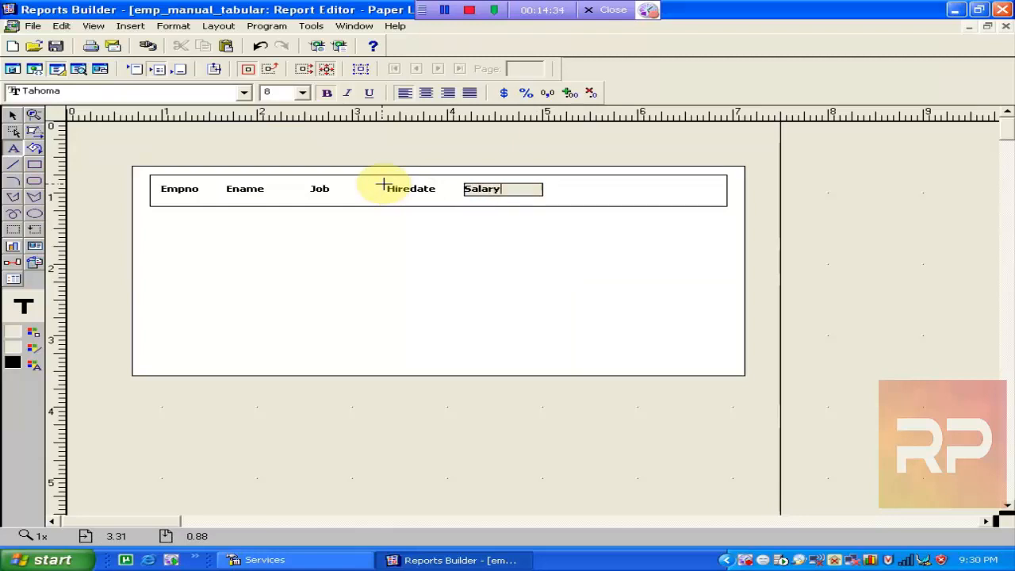
{"action": "left_click", "coordinate": [484, 258]}
Duplicate the Salary heading after it and change its text to Comm.
{"action": "key", "text": "ctrl+d"}
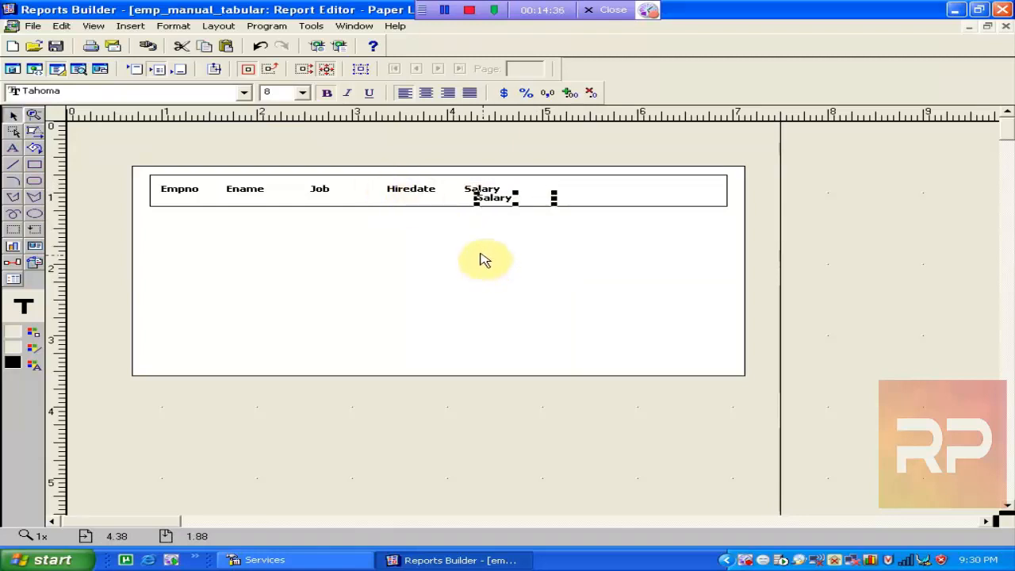
{"action": "key", "text": "Right"}
{"action": "key", "text": "Right"}
{"action": "key", "text": "Right"}
{"action": "key", "text": "Right"}
{"action": "key", "text": "Right"}
{"action": "key", "text": "Right"}
{"action": "key", "text": "Right"}
{"action": "key", "text": "Right"}
{"action": "key", "text": "Right"}
{"action": "key", "text": "Right"}
{"action": "key", "text": "Right"}
{"action": "key", "text": "Right"}
{"action": "key", "text": "Up"}
{"action": "key", "text": "Up"}
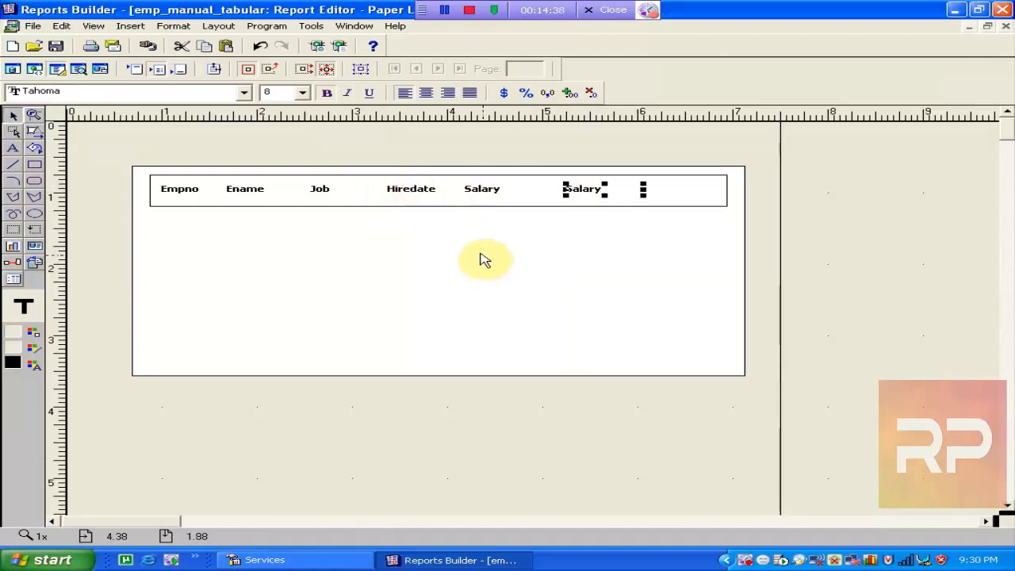
{"action": "key", "text": "Left"}
{"action": "key", "text": "Left"}
{"action": "key", "text": "Left"}
{"action": "key", "text": "Left"}
{"action": "key", "text": "Left"}
{"action": "key", "text": "Left"}
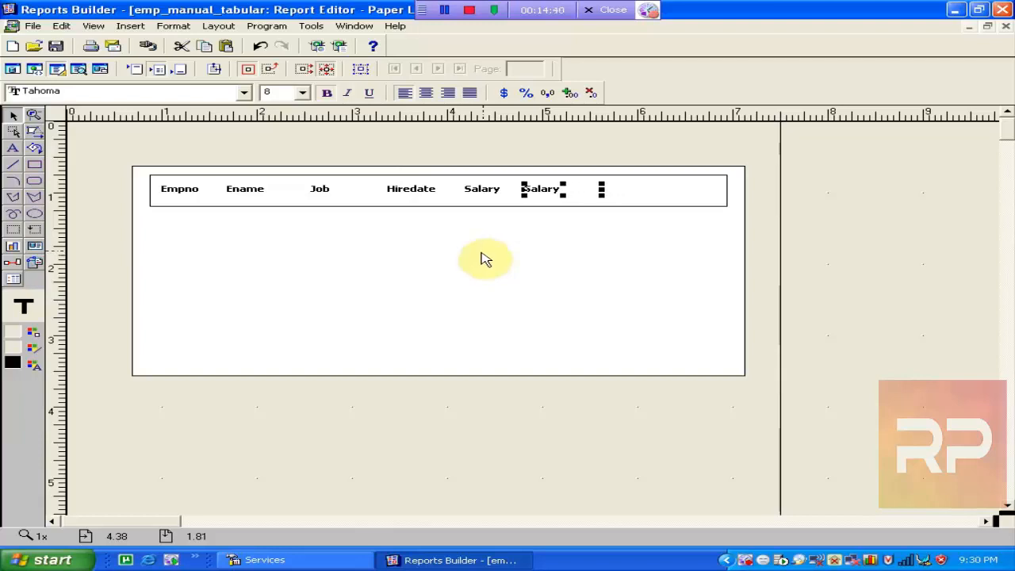
{"action": "double_click", "coordinate": [555, 190]}
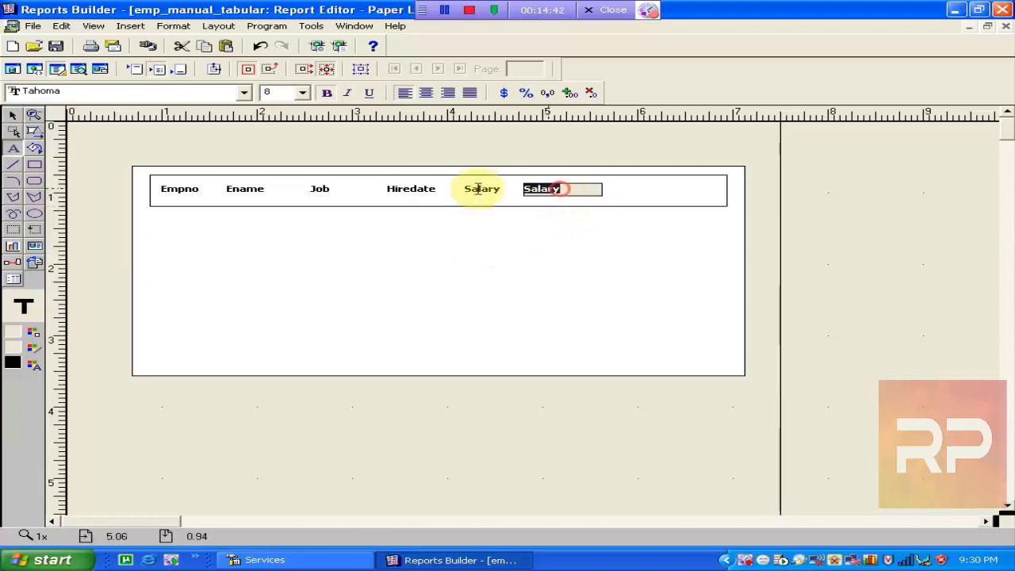
{"action": "type", "text": "tal"}
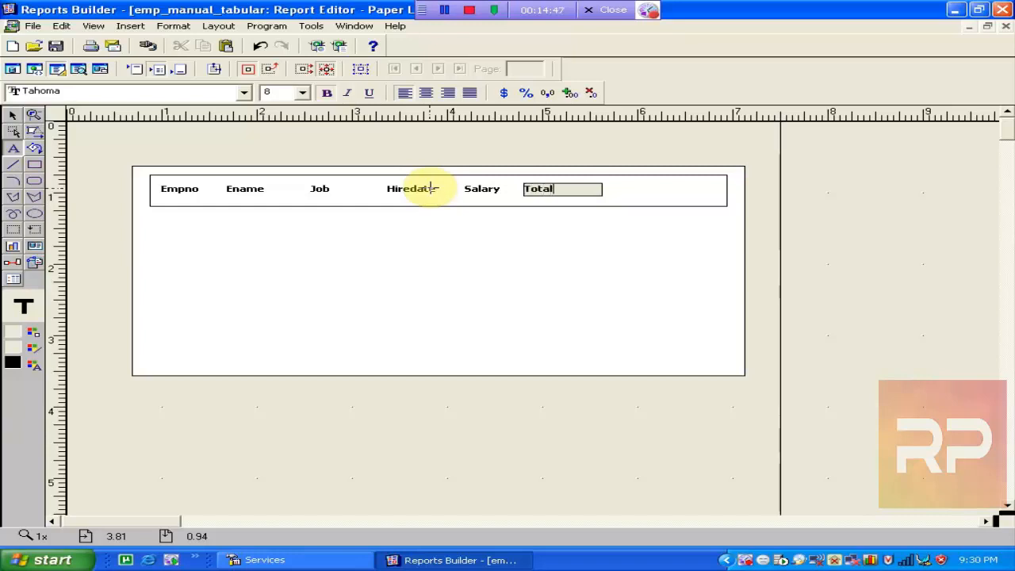
{"action": "left_click", "coordinate": [431, 188]}
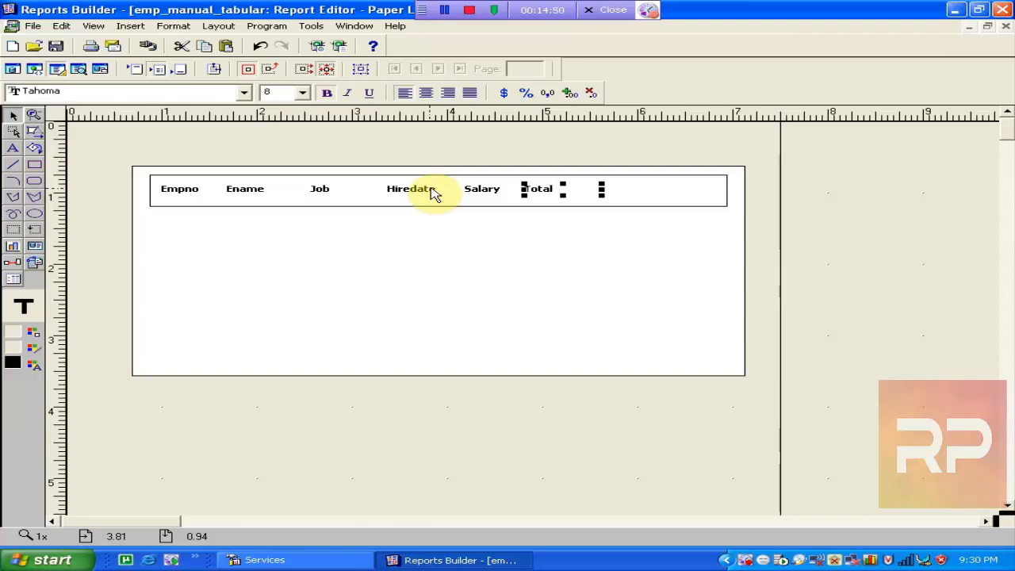
{"action": "left_click", "coordinate": [543, 189]}
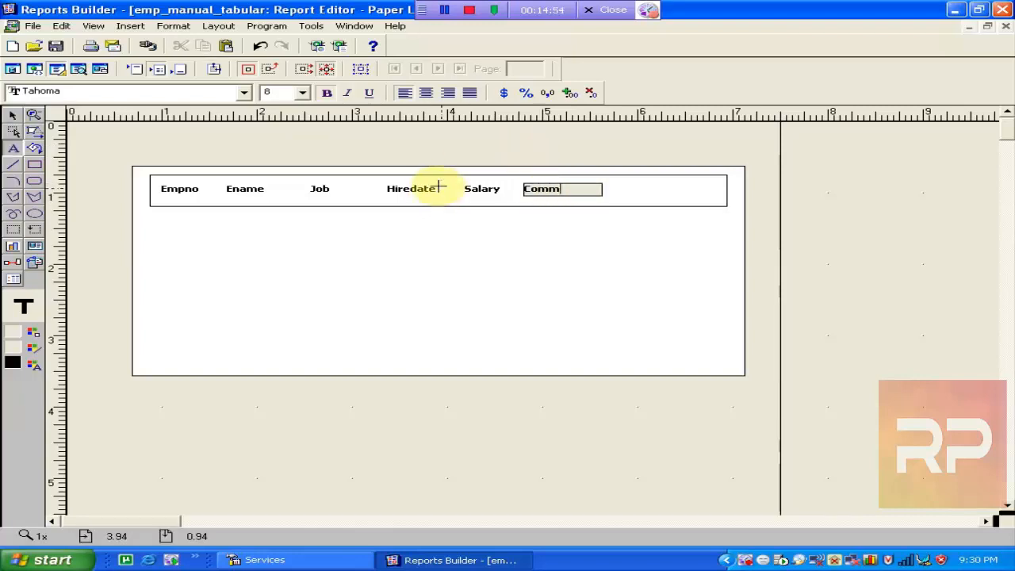
{"action": "left_click", "coordinate": [534, 219]}
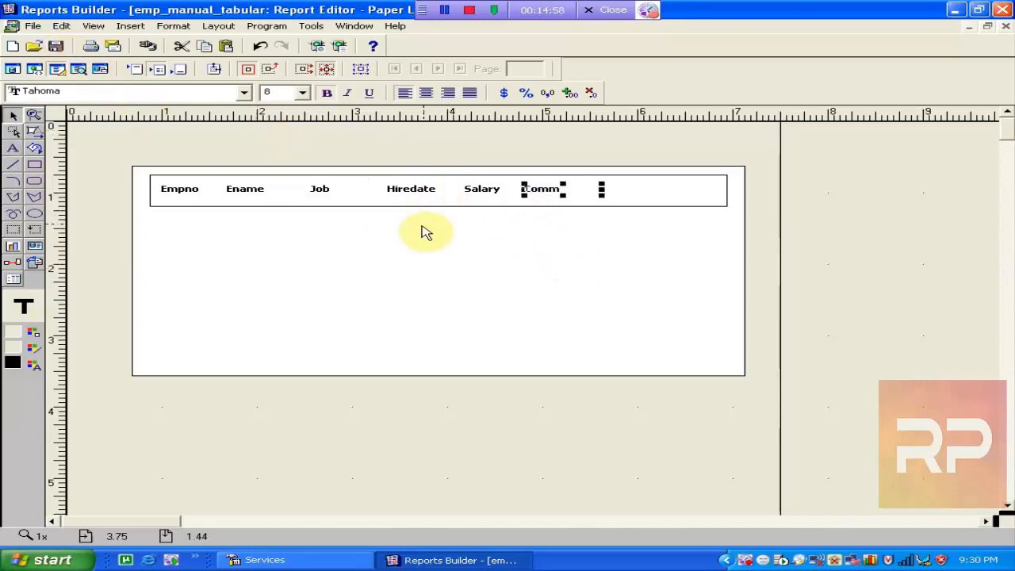
{"action": "left_click", "coordinate": [553, 230]}
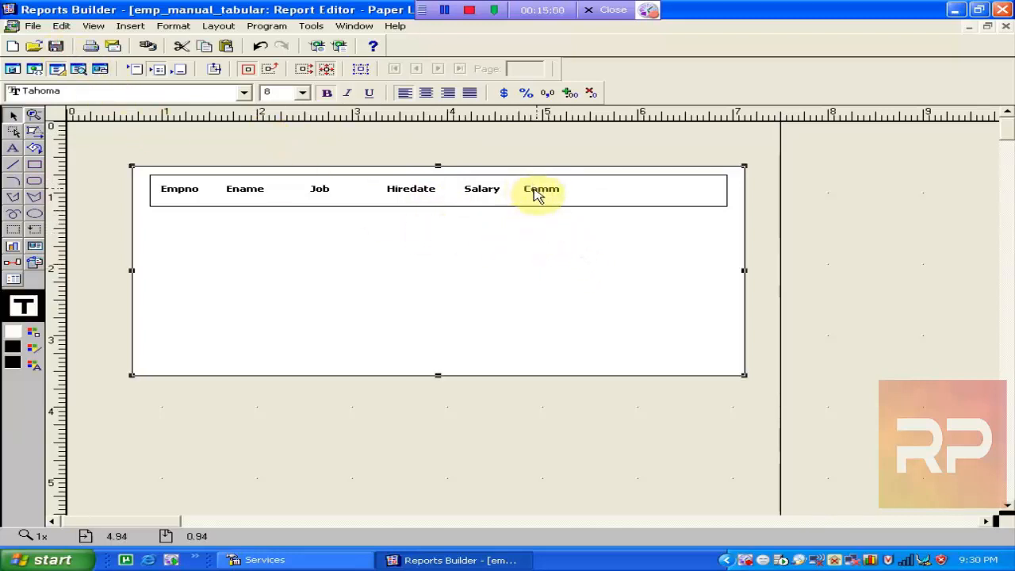
Copy Comm to the row's right end and change its text to Total Salary.
{"action": "left_click", "coordinate": [537, 194]}
{"action": "left_click_drag", "start_coordinate": [537, 196], "coordinate": [618, 196]}
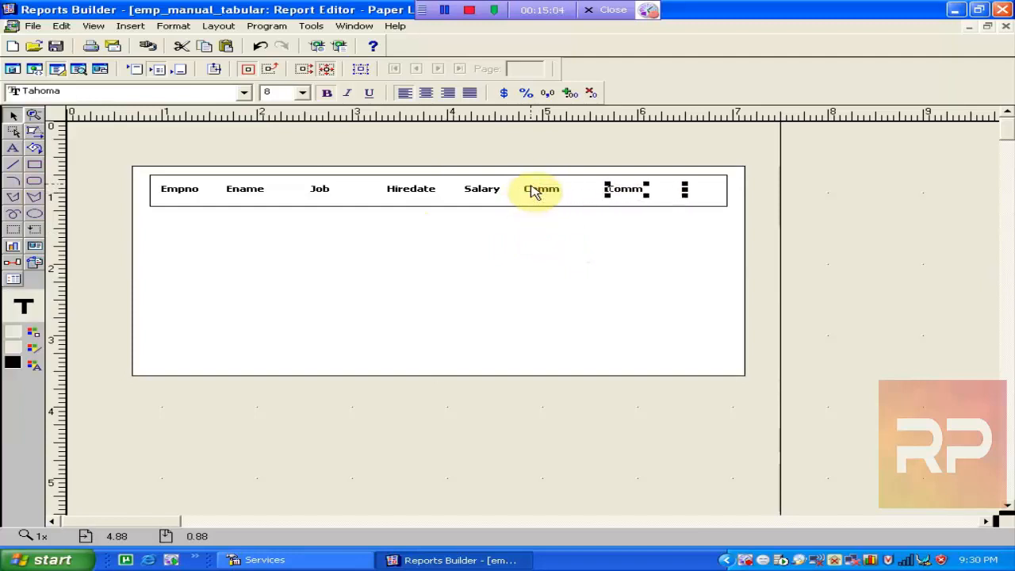
{"action": "left_click", "coordinate": [643, 189]}
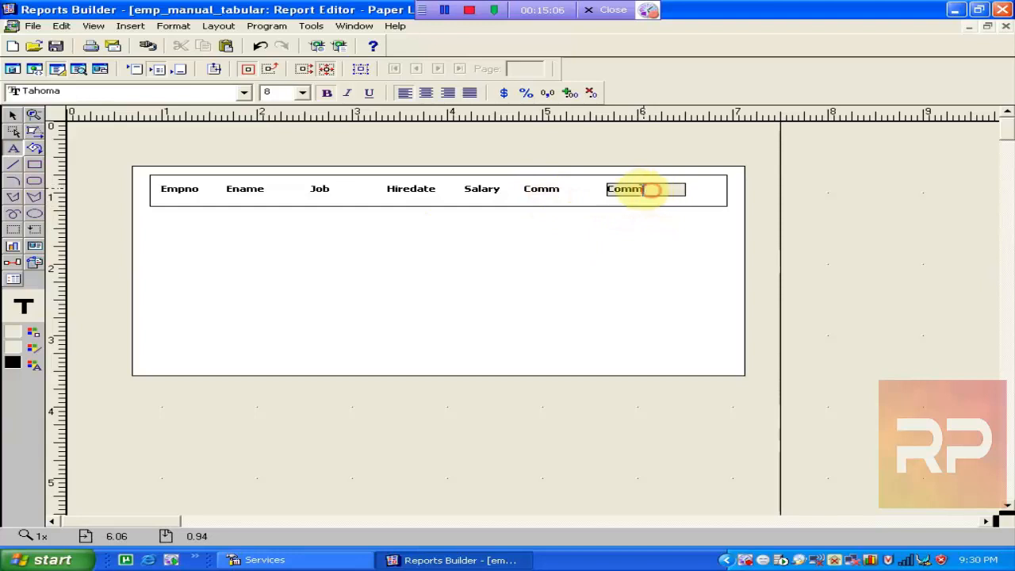
{"action": "left_click_drag", "start_coordinate": [650, 189], "coordinate": [510, 198]}
{"action": "type", "text": "Tota"}
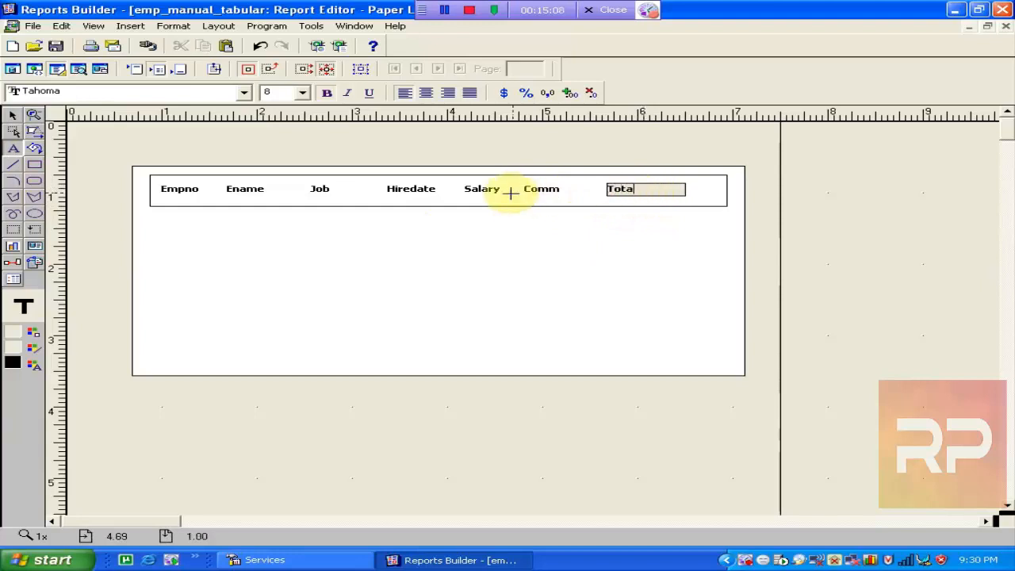
{"action": "type", "text": "l Salary"}
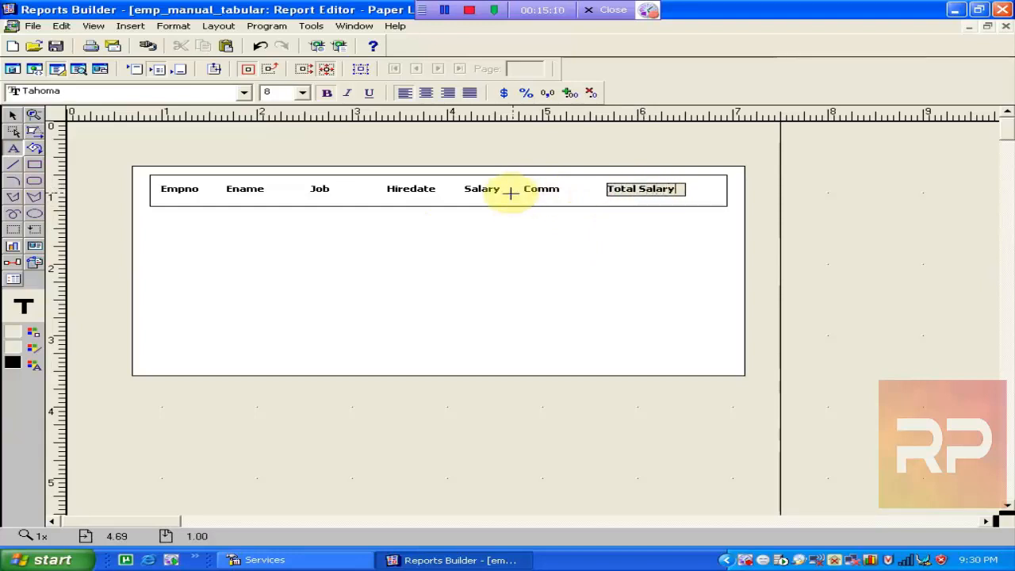
{"action": "left_click", "coordinate": [562, 254]}
{"action": "left_click", "coordinate": [492, 196]}
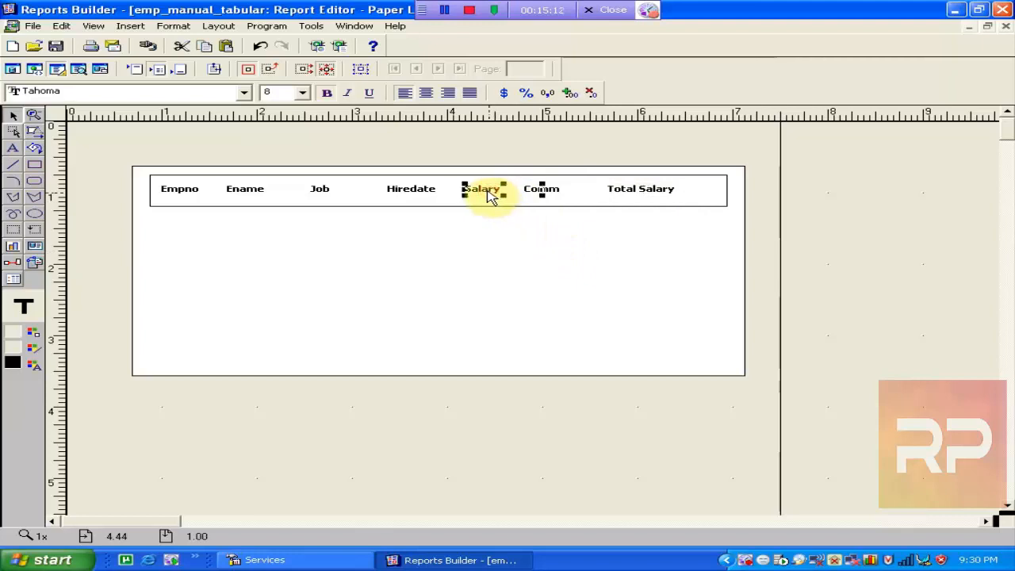
Rename the Salary heading object to B_sal.
{"action": "double_click", "coordinate": [491, 196]}
{"action": "left_click", "coordinate": [302, 126]}
{"action": "left_click", "coordinate": [309, 122]}
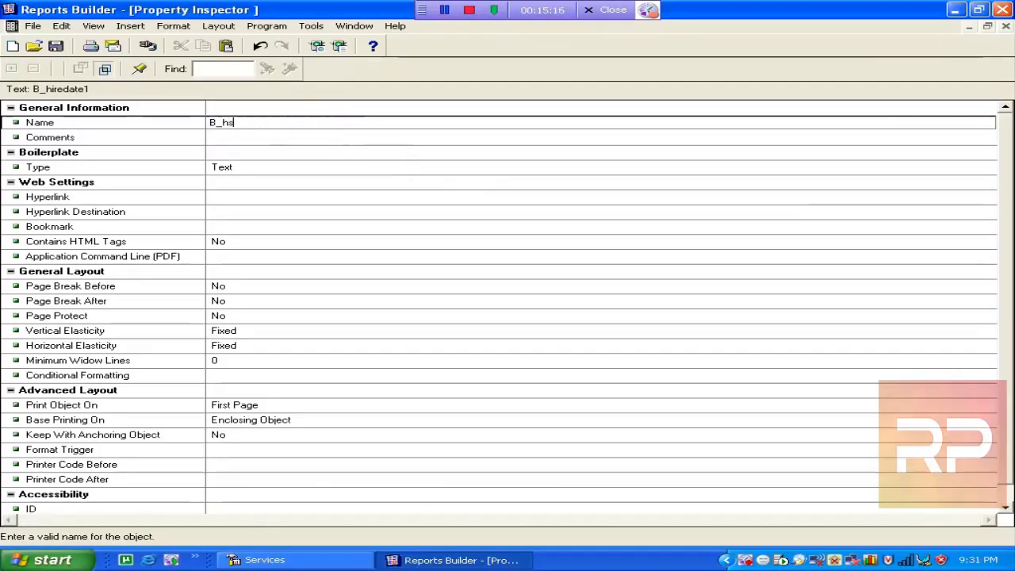
{"action": "key", "text": "BackSpace"}
{"action": "key", "text": "BackSpace"}
{"action": "type", "text": "sal"}
{"action": "left_click", "coordinate": [428, 154]}
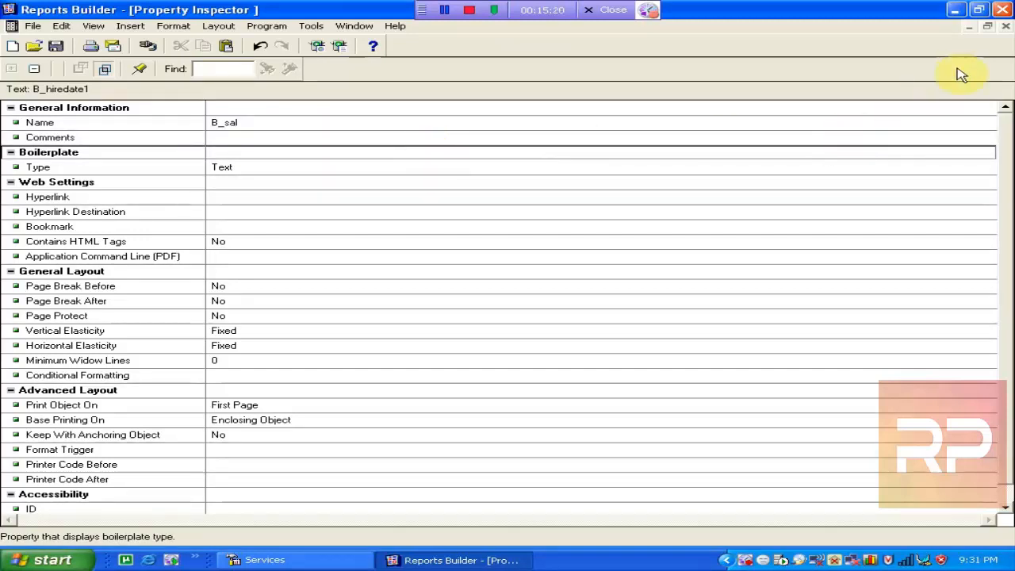
{"action": "left_click", "coordinate": [1004, 26]}
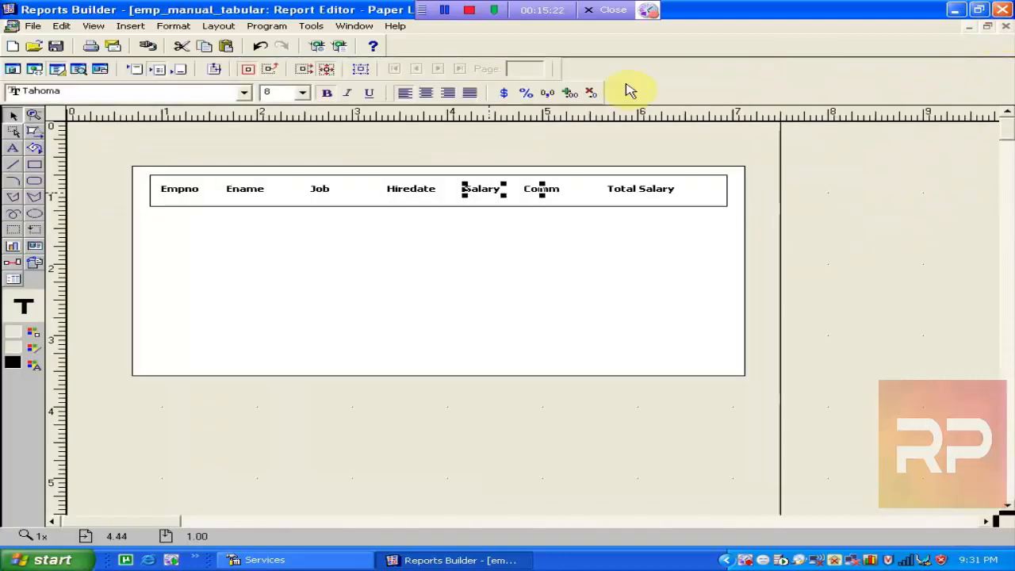
Rename the Comm heading object to B_comm.
{"action": "left_click", "coordinate": [558, 194]}
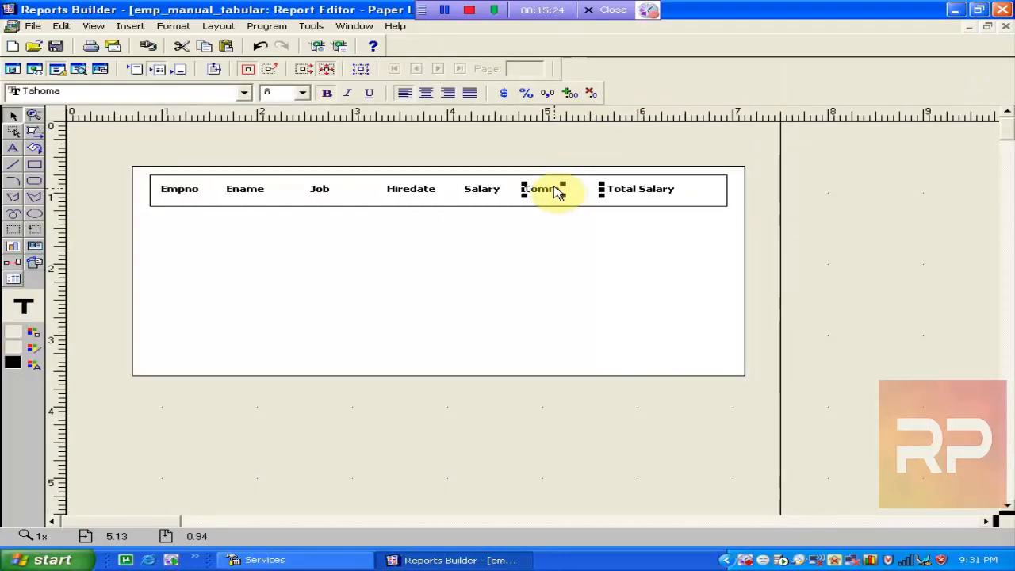
{"action": "double_click", "coordinate": [555, 190]}
{"action": "left_click", "coordinate": [299, 120]}
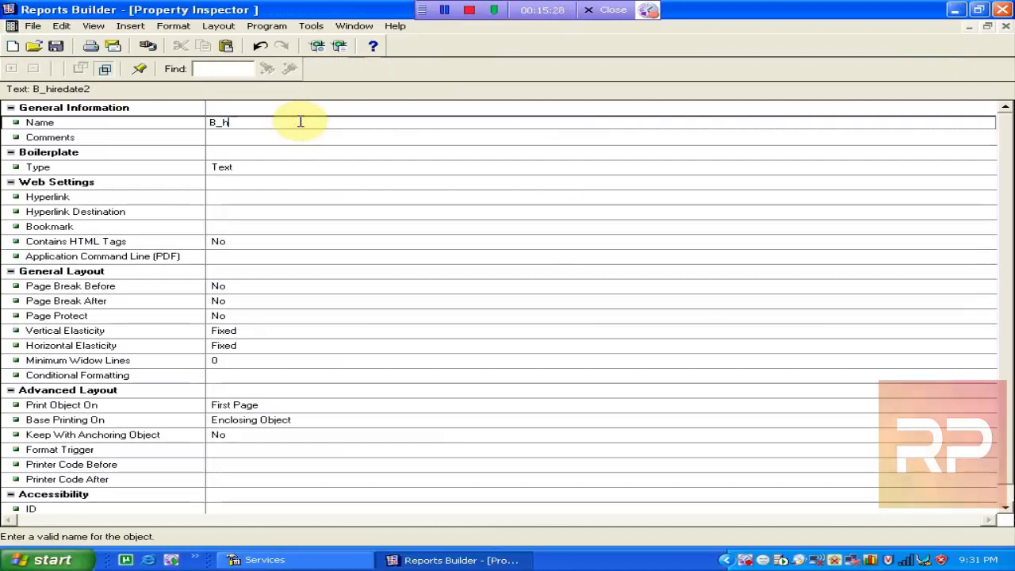
{"action": "type", "text": "comm"}
{"action": "left_click", "coordinate": [417, 182]}
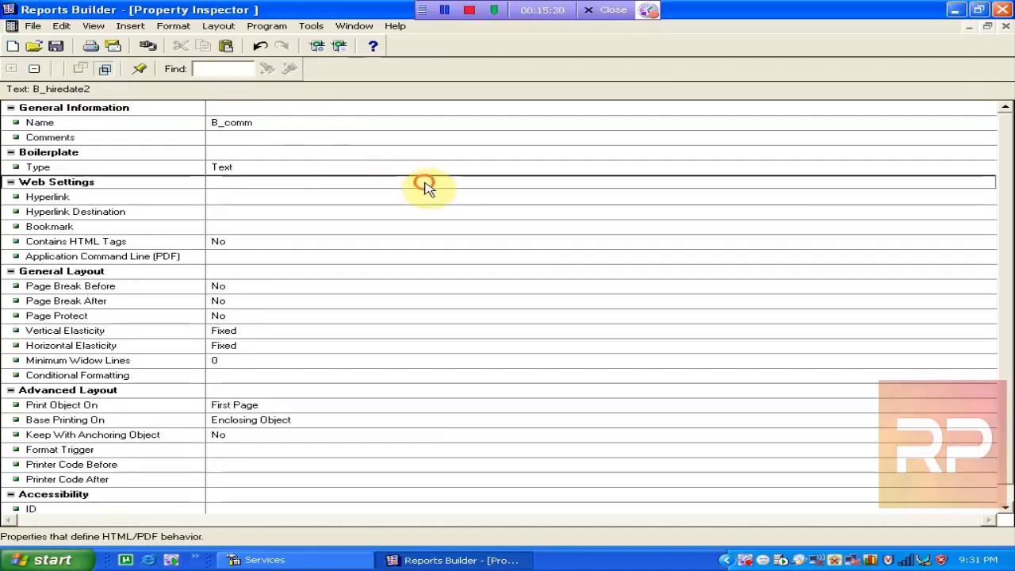
{"action": "left_click", "coordinate": [1004, 29]}
Rename the Total Salary heading object from B_hiredate3 to B_total_salary.
{"action": "left_click", "coordinate": [641, 188]}
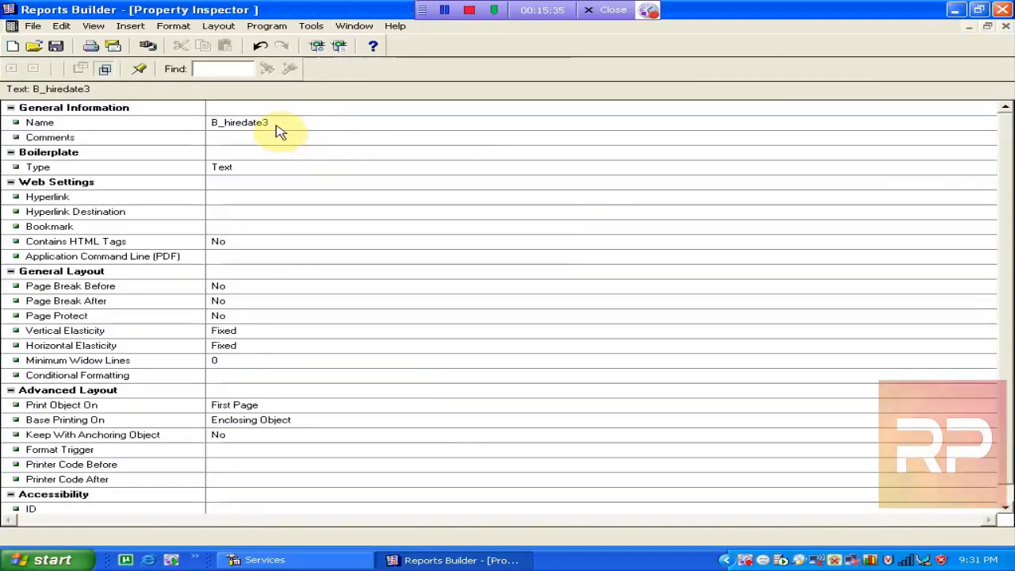
{"action": "left_click", "coordinate": [293, 120]}
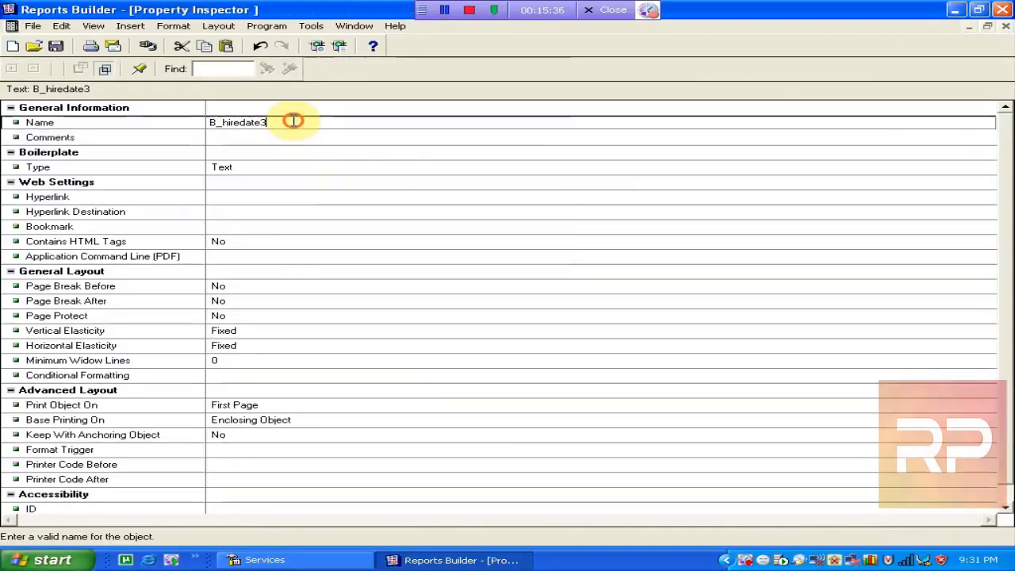
{"action": "key", "text": "BackSpace"}
{"action": "key", "text": "BackSpace"}
{"action": "key", "text": "BackSpace"}
{"action": "key", "text": "BackSpace"}
{"action": "key", "text": "BackSpace"}
{"action": "key", "text": "BackSpace"}
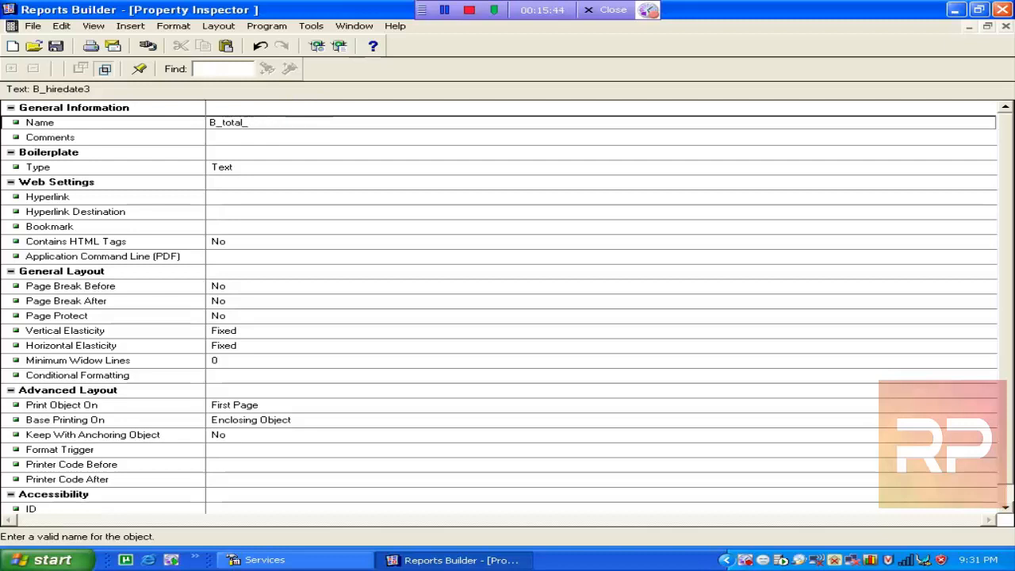
{"action": "left_click", "coordinate": [432, 195]}
{"action": "left_click", "coordinate": [1005, 27]}
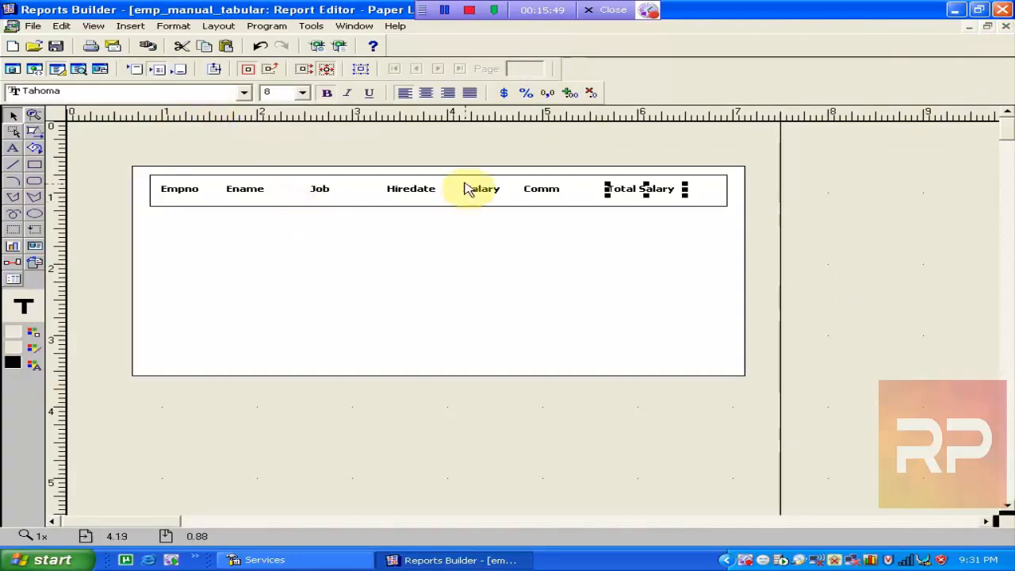
Nudge the Comm heading slightly right toward Total Salary, then select the enclosing frame.
{"action": "left_click", "coordinate": [544, 195]}
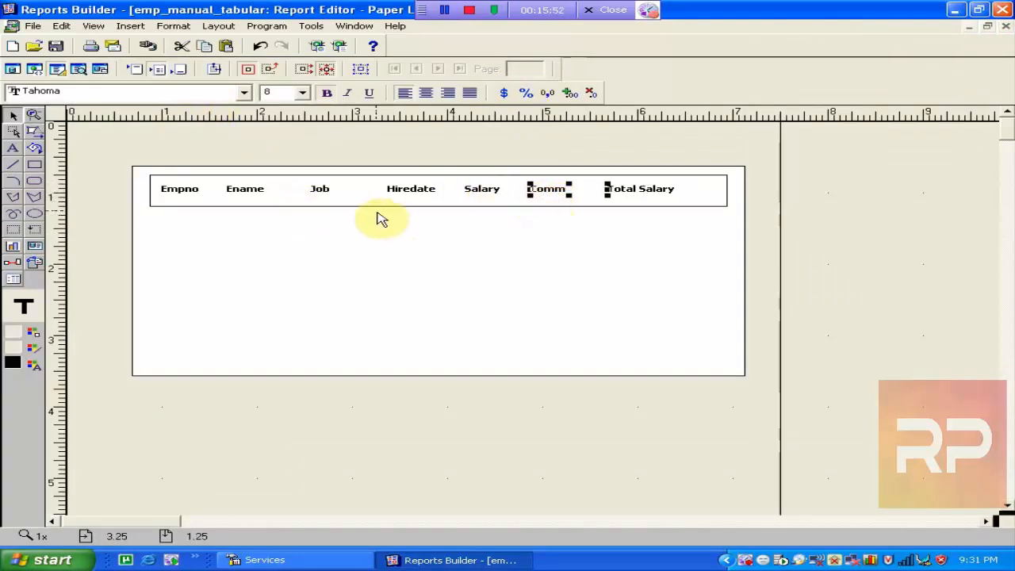
{"action": "left_click", "coordinate": [357, 190]}
{"action": "left_click", "coordinate": [421, 283]}
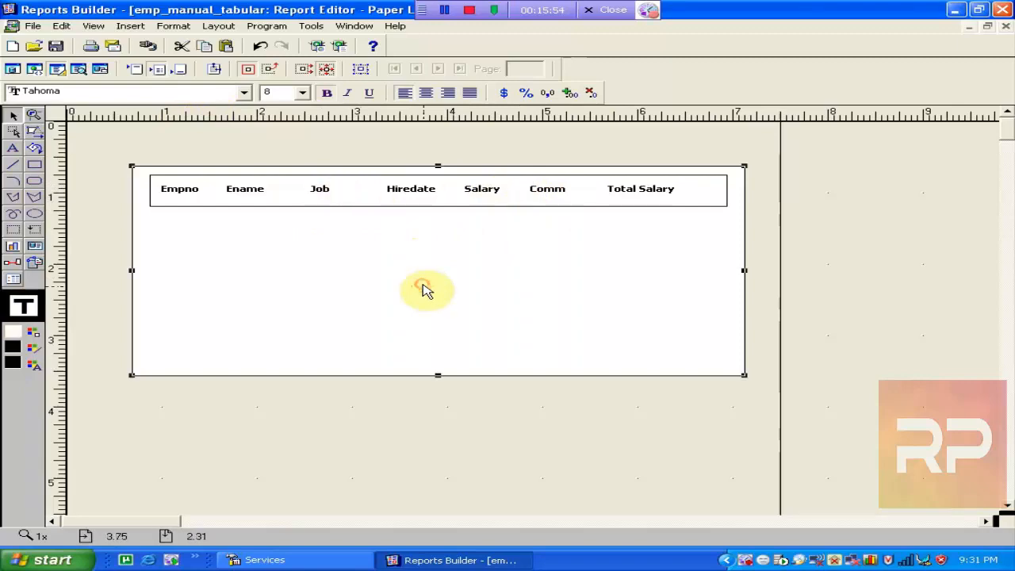